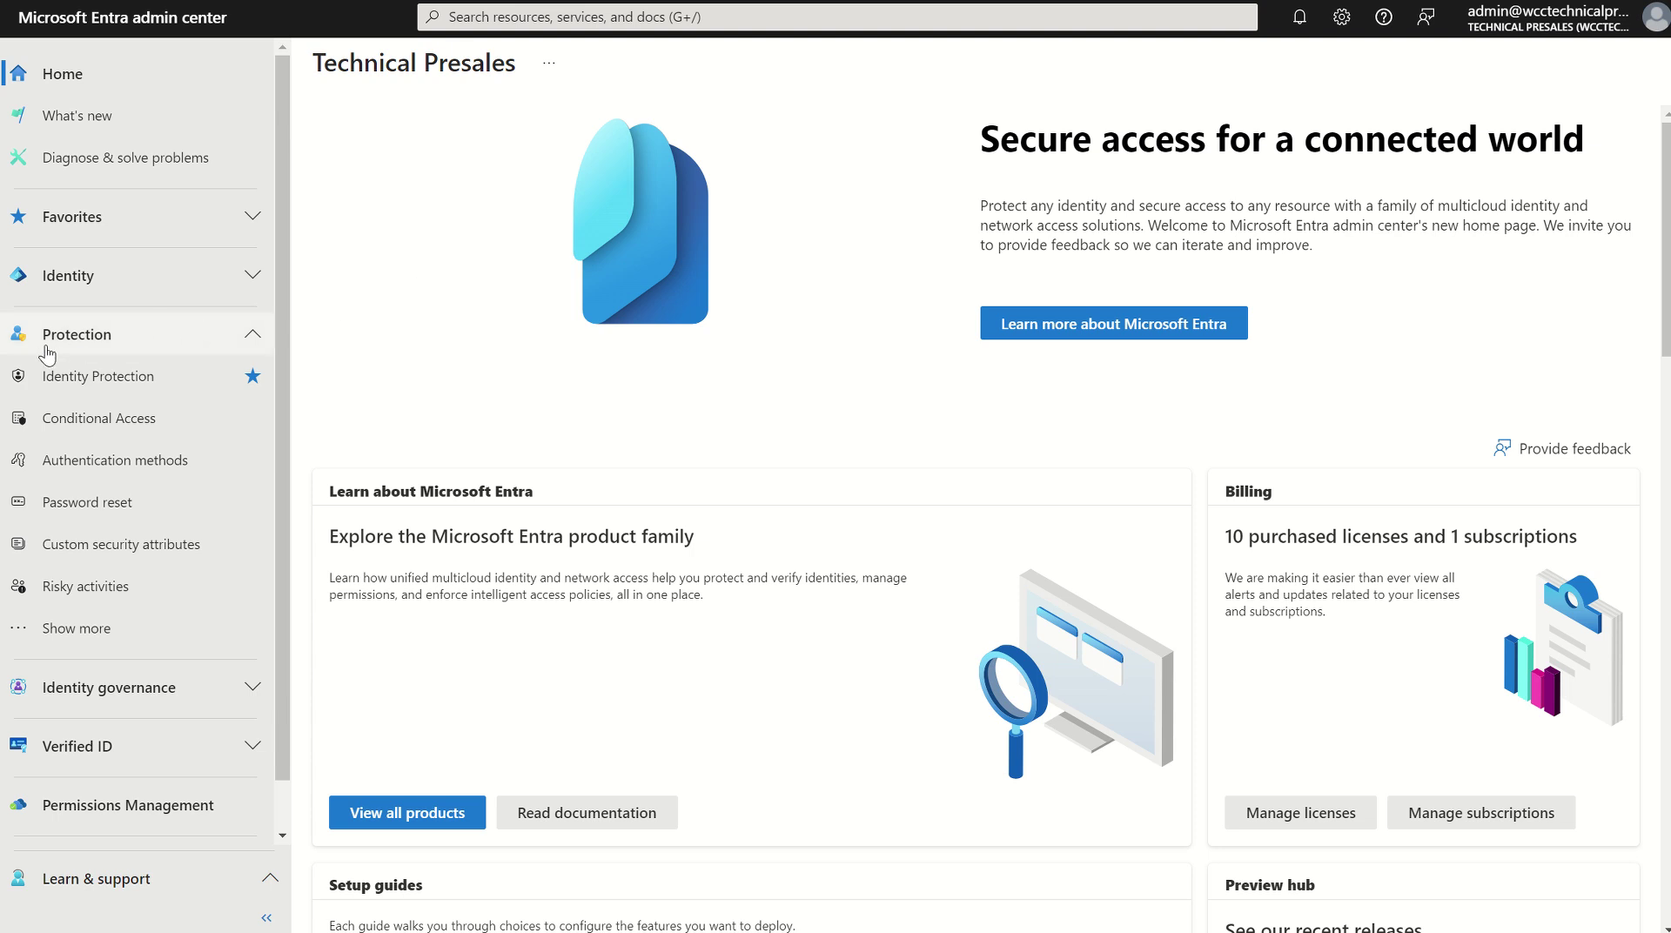
- Open Identity Protection to view its dashboard showing 7 attacks blocked and 0 users protected
click(87, 375)
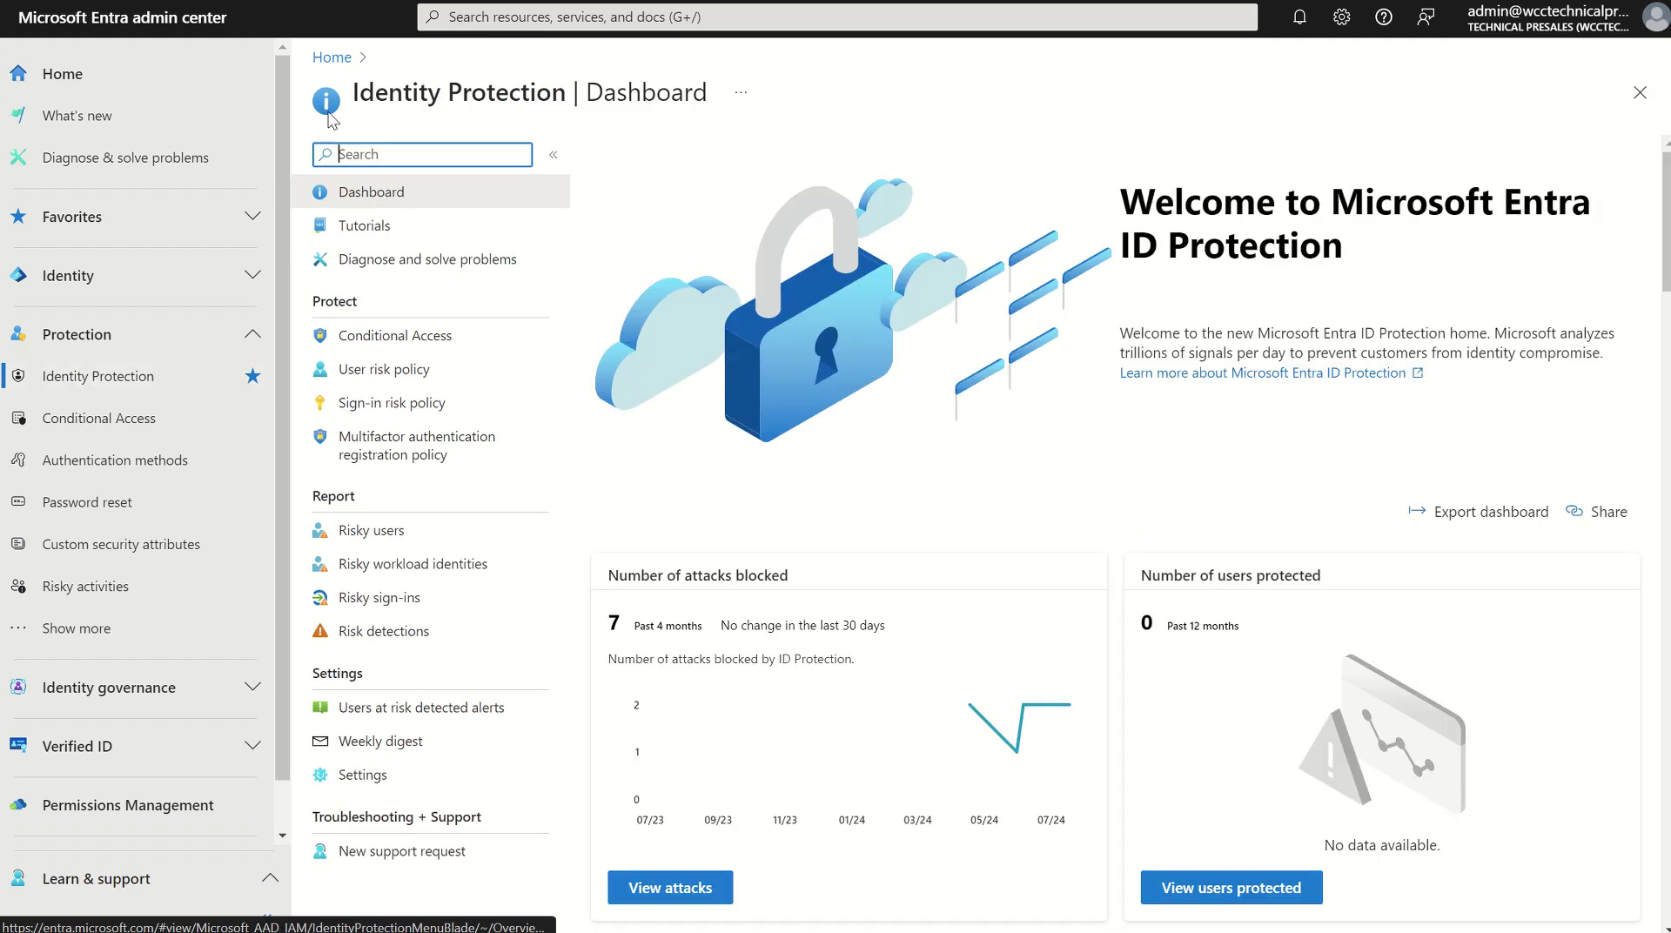
drag(353, 101, 719, 119)
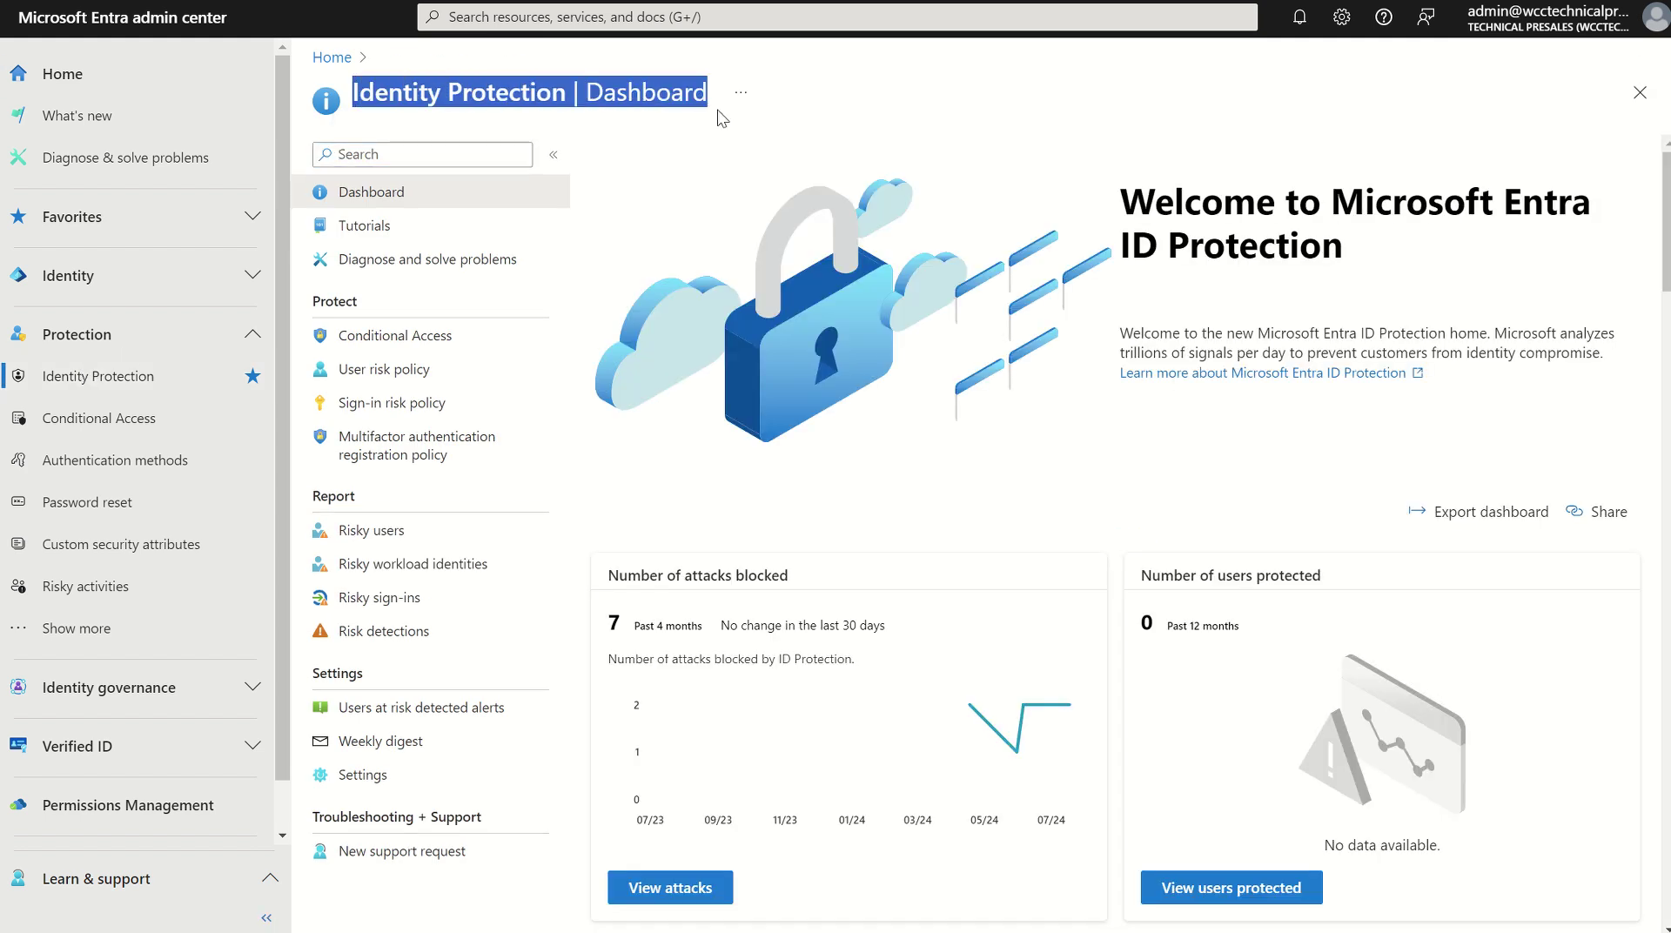
click(718, 119)
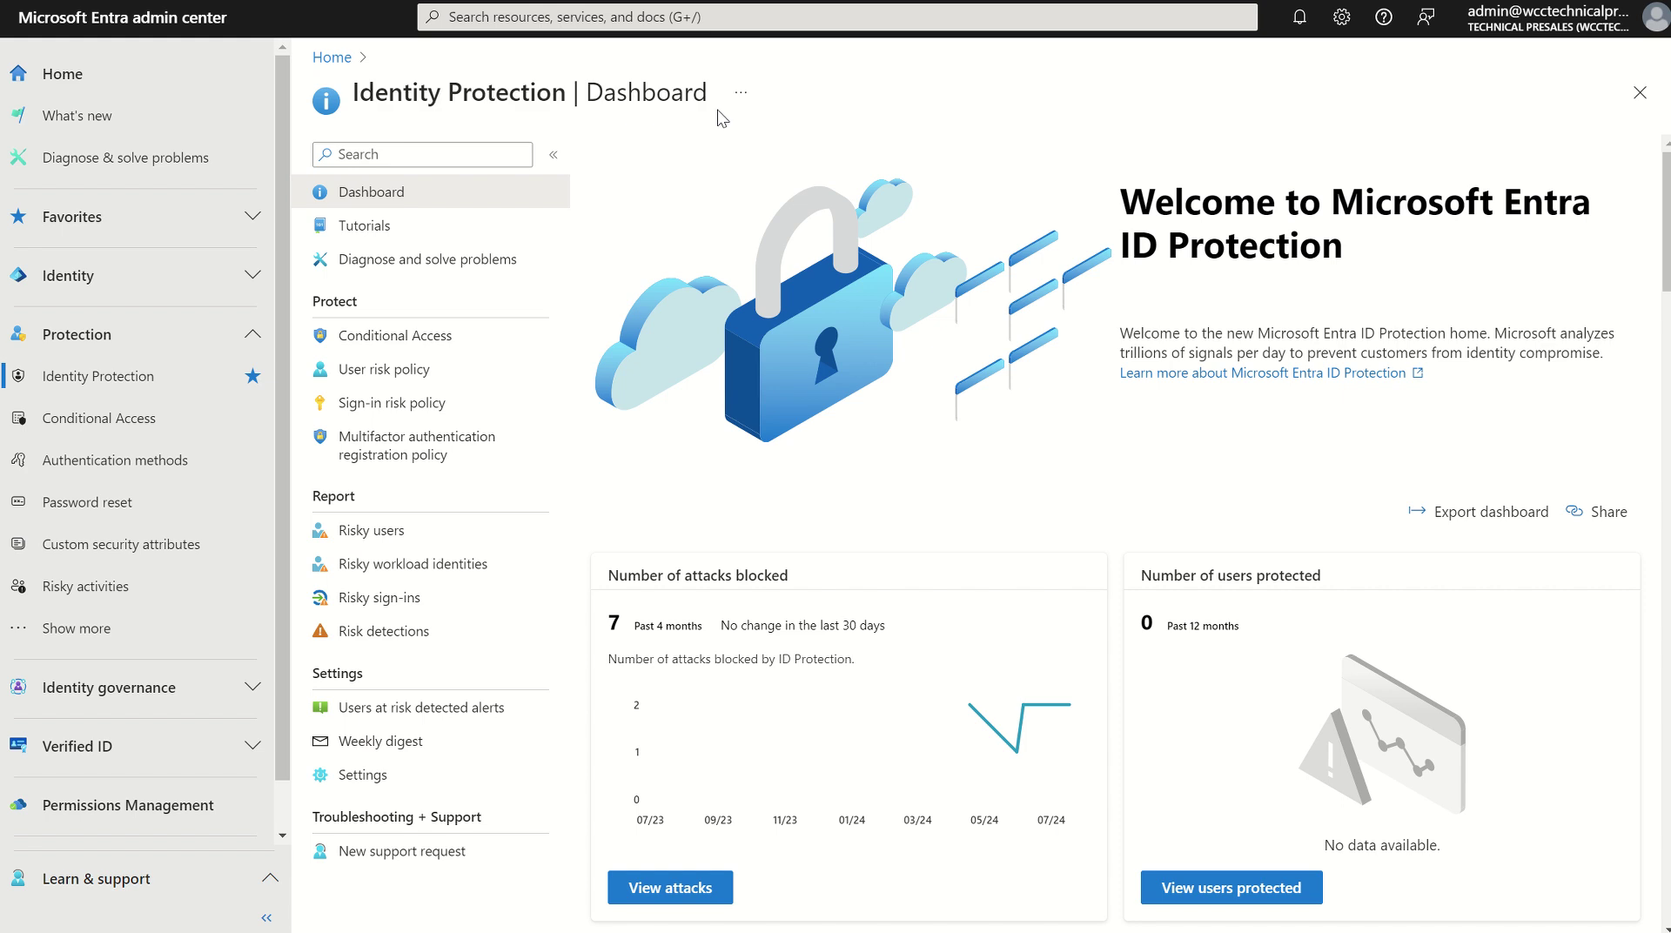
drag(1345, 208, 1395, 241)
click(1119, 153)
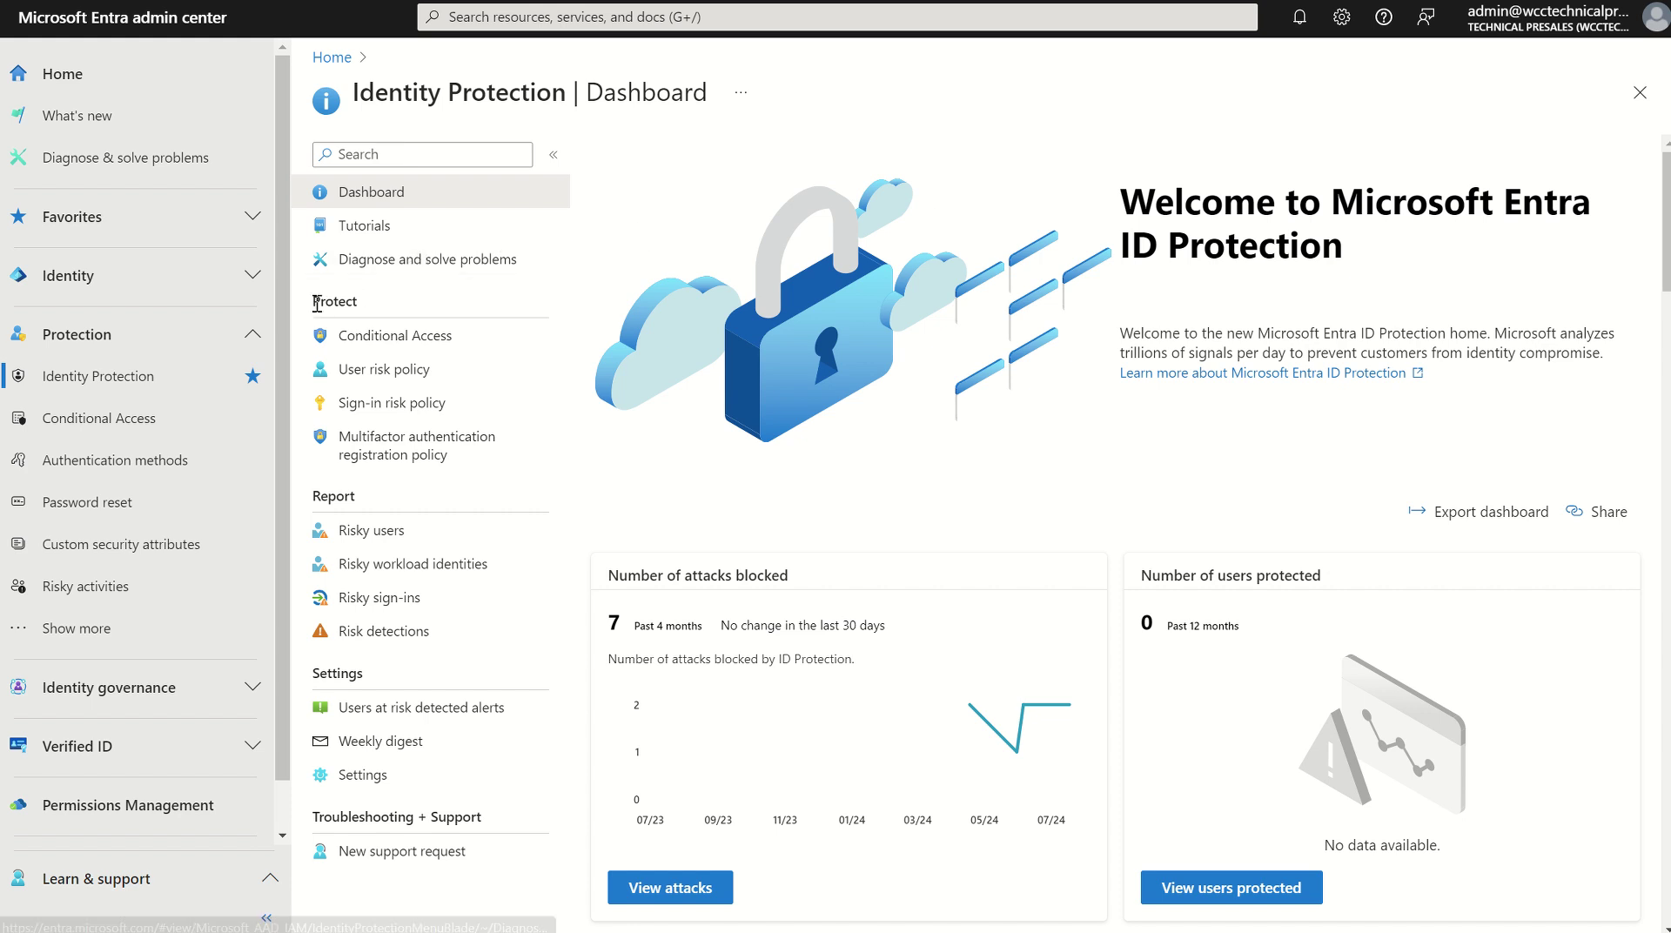
drag(317, 302, 361, 311)
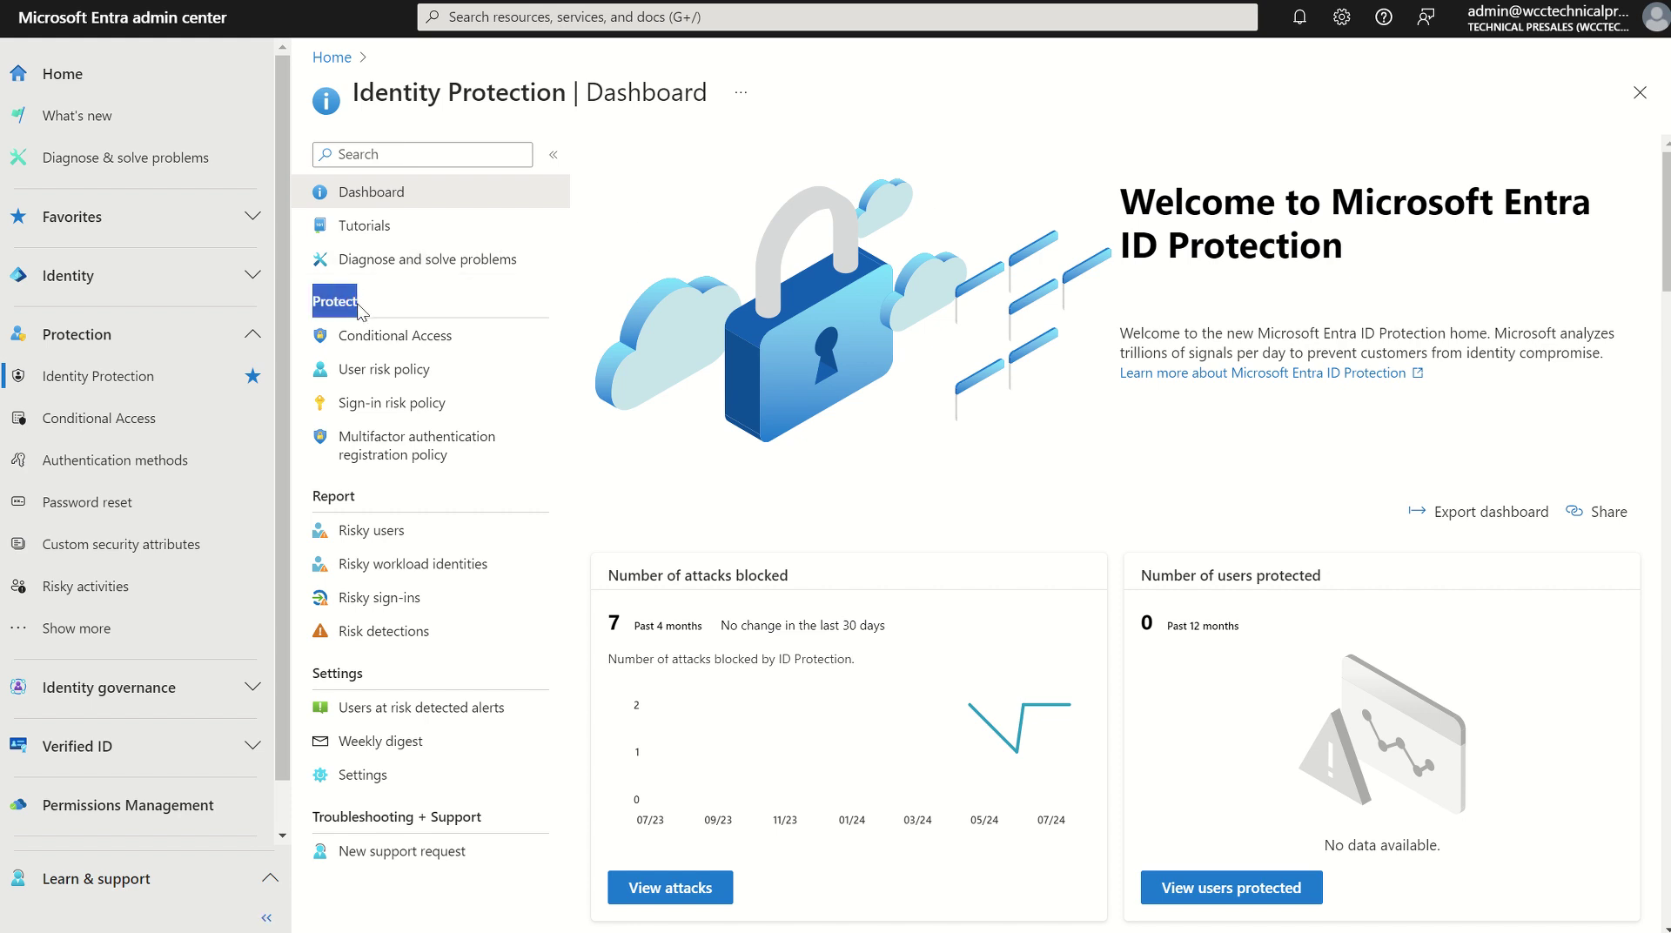
- Compare the User risk and Sign-in risk policies, ending on Sign-in risk (all users, Low and above, Block access)
click(334, 383)
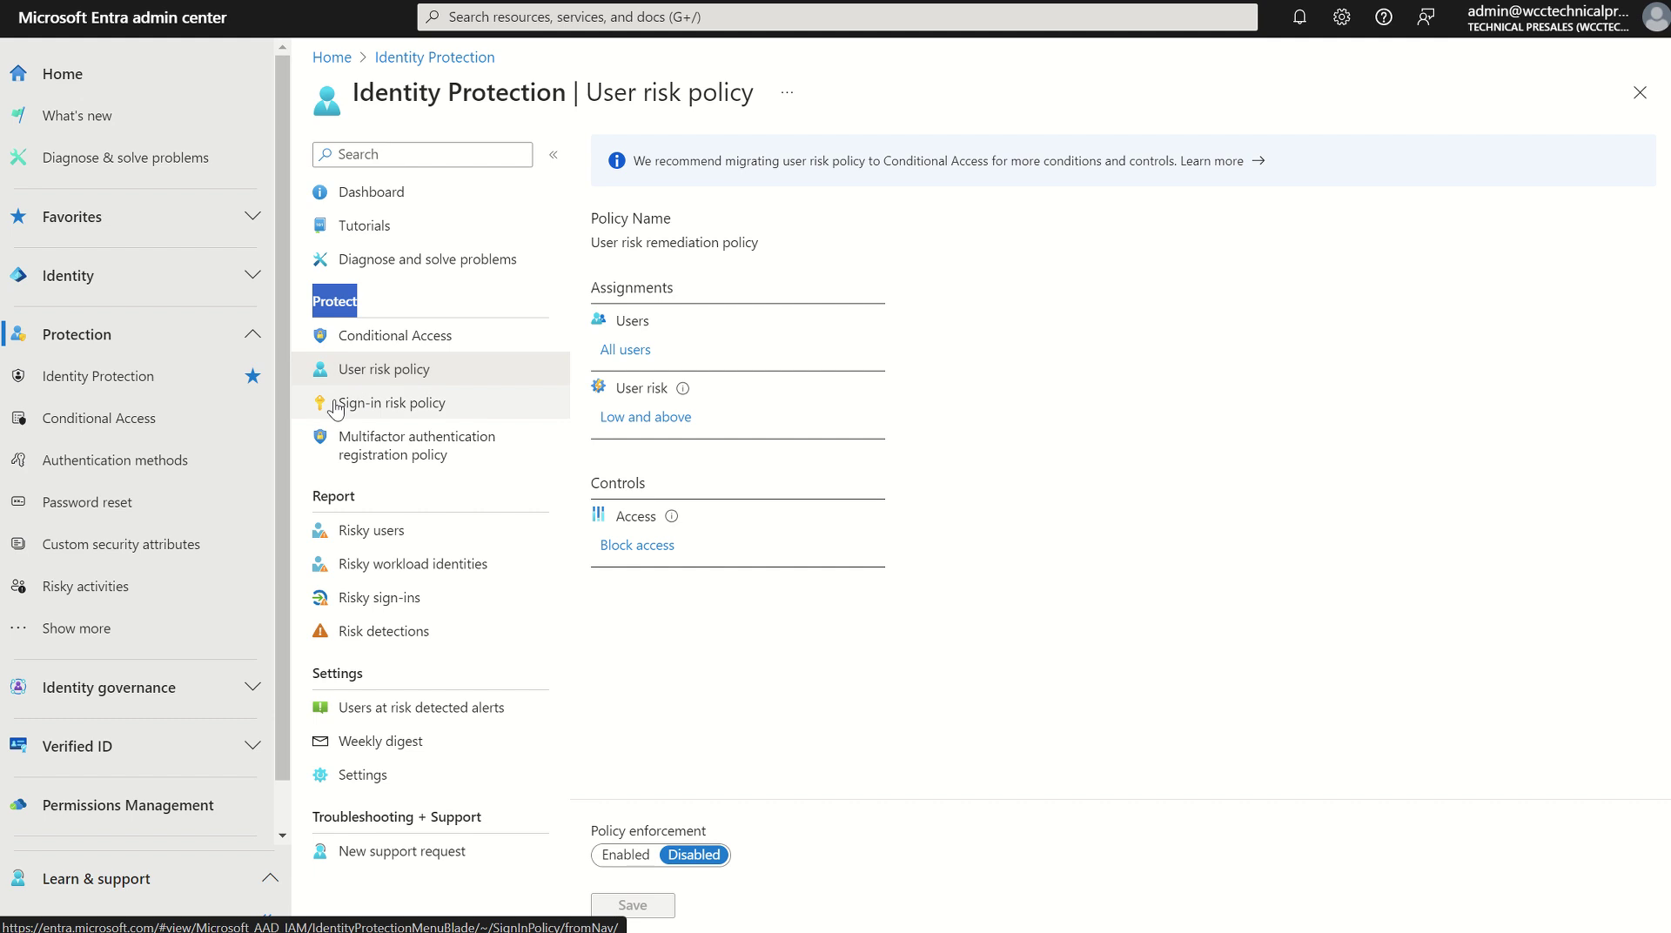
click(336, 407)
click(362, 381)
click(355, 407)
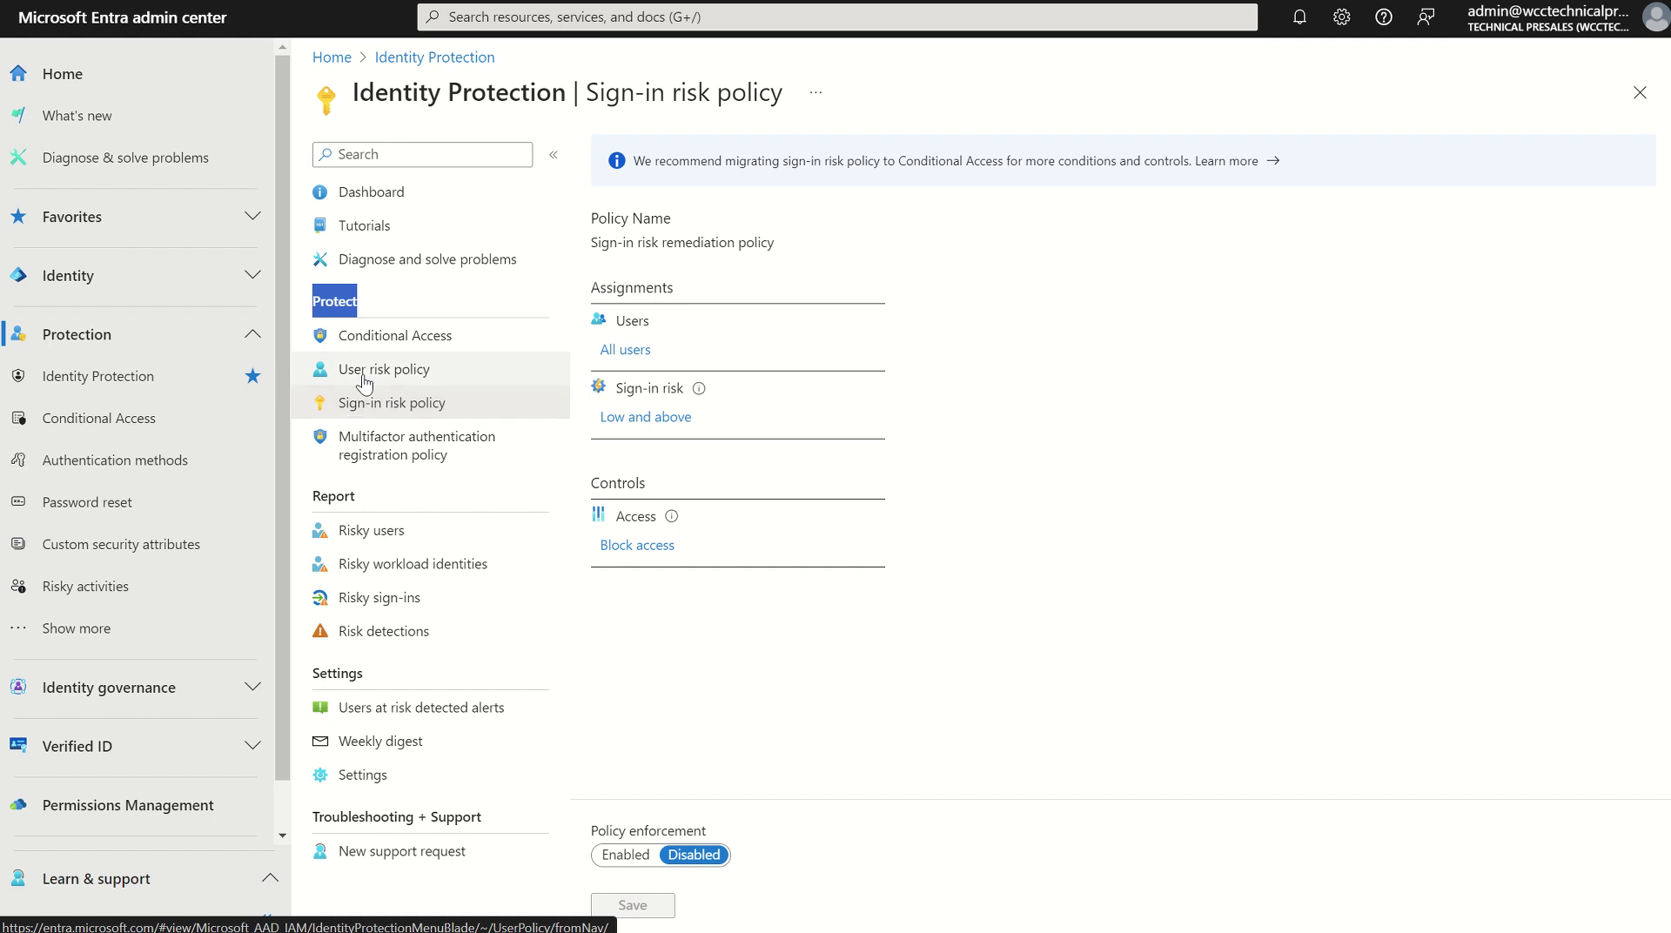
- Inspect the User risk policy's users, Low and above risk level, and Block access control
click(364, 381)
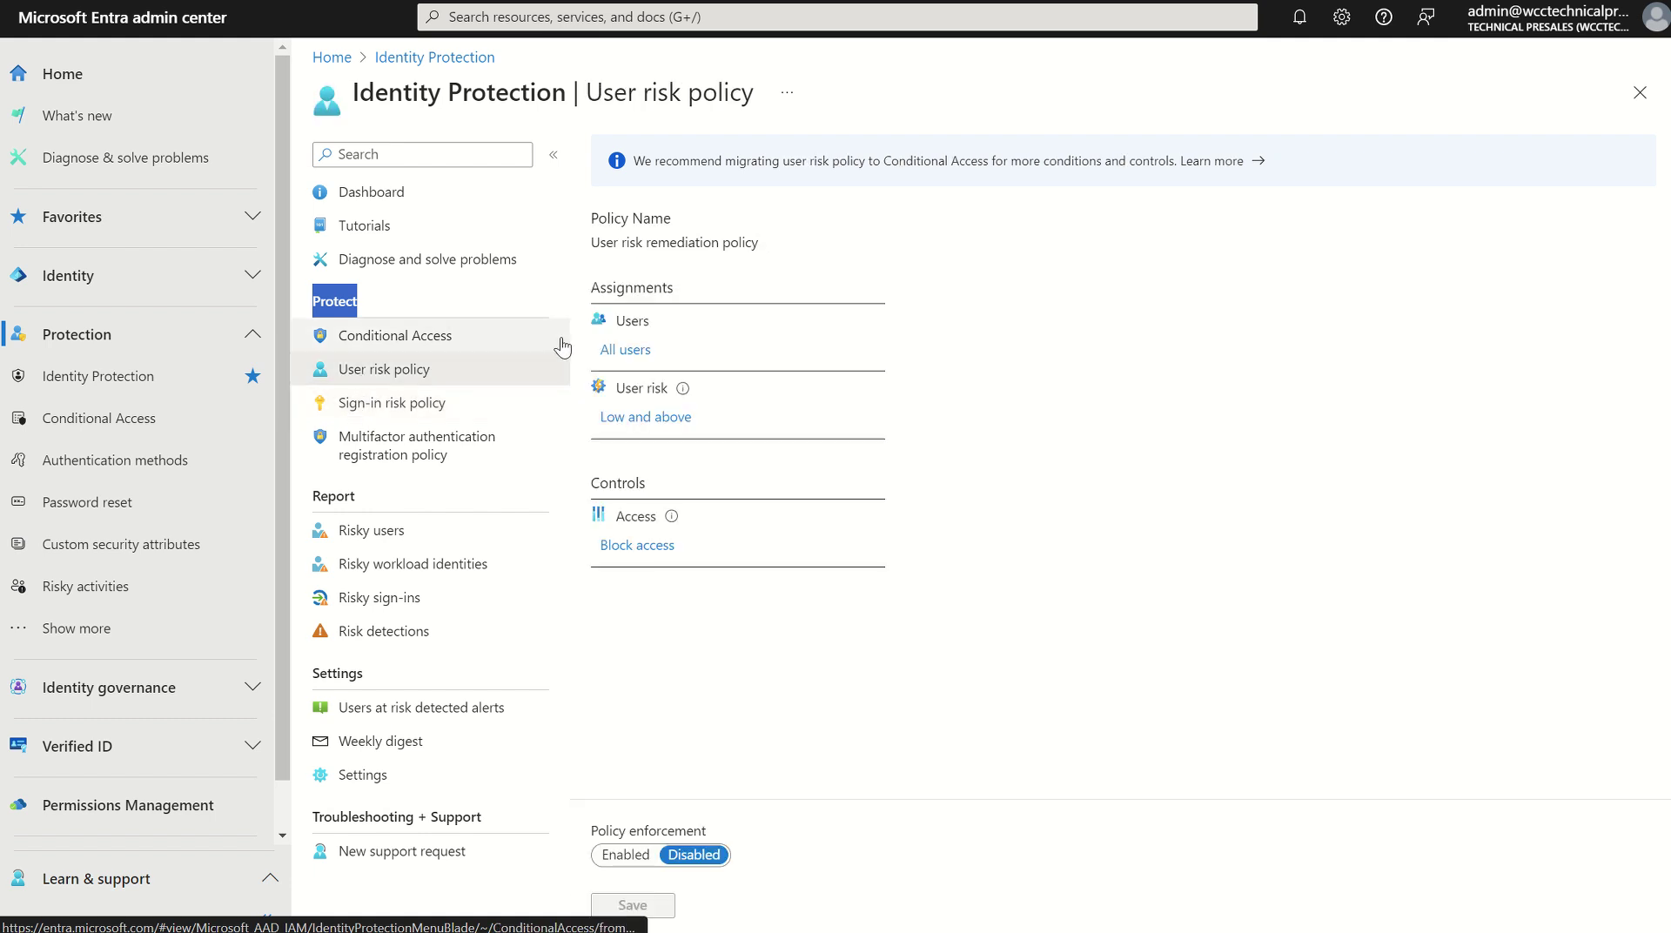
click(638, 353)
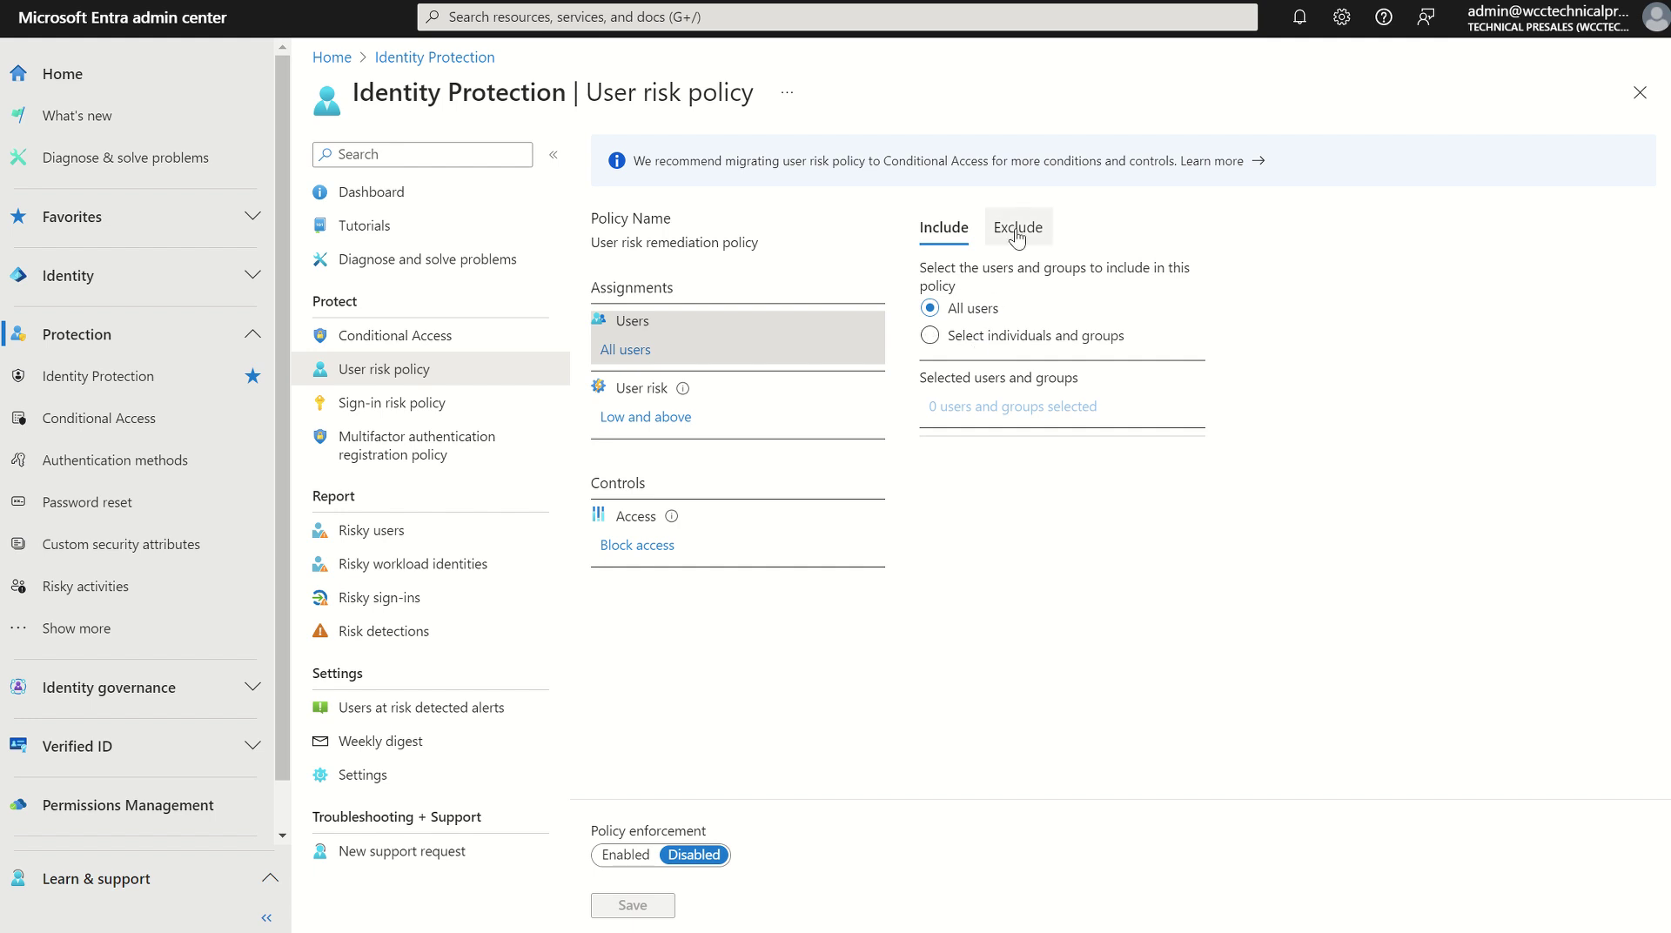
click(666, 418)
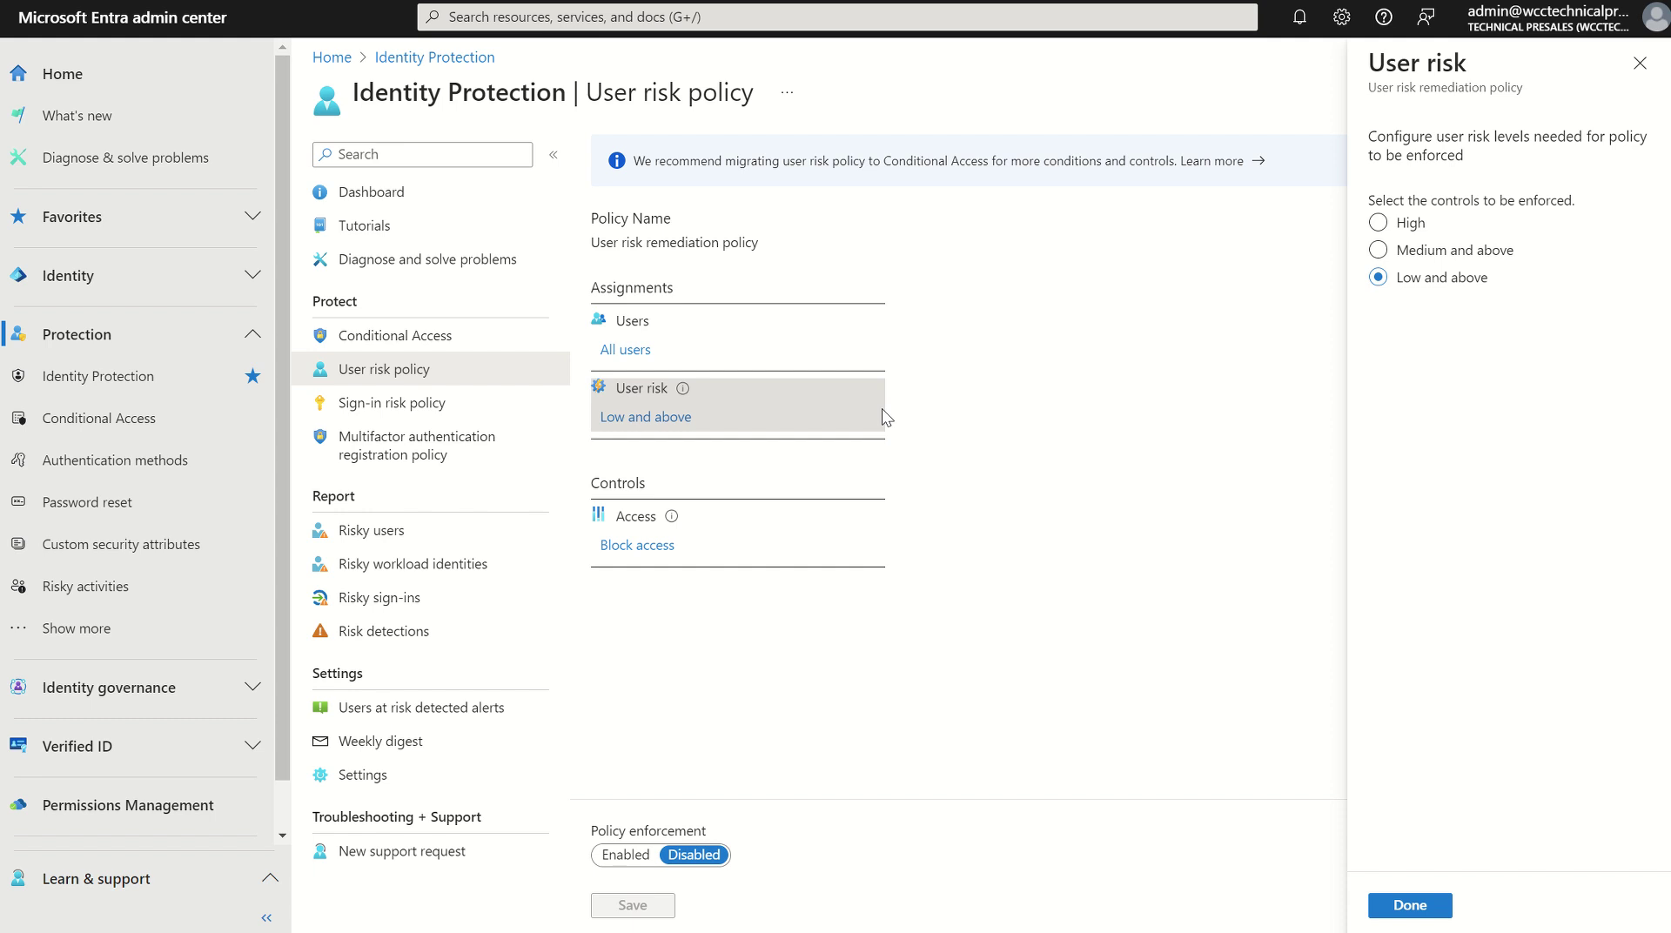
click(638, 545)
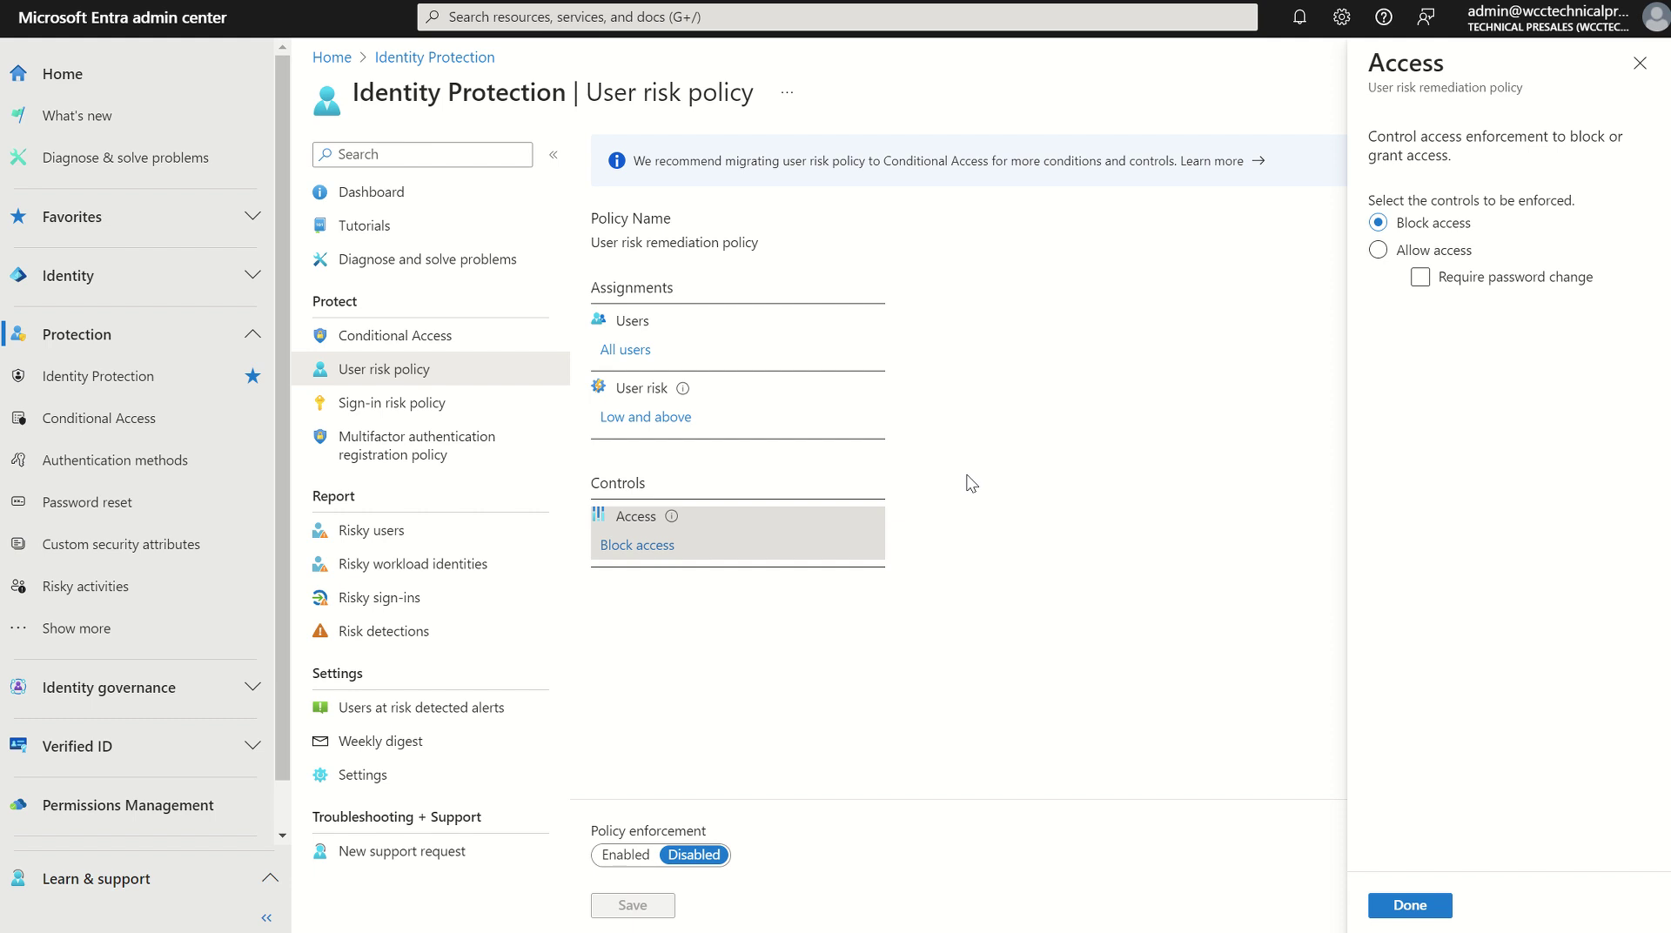
- Inspect the Sign-in risk policy's users, risk level, and Block access control without MFA
click(383, 409)
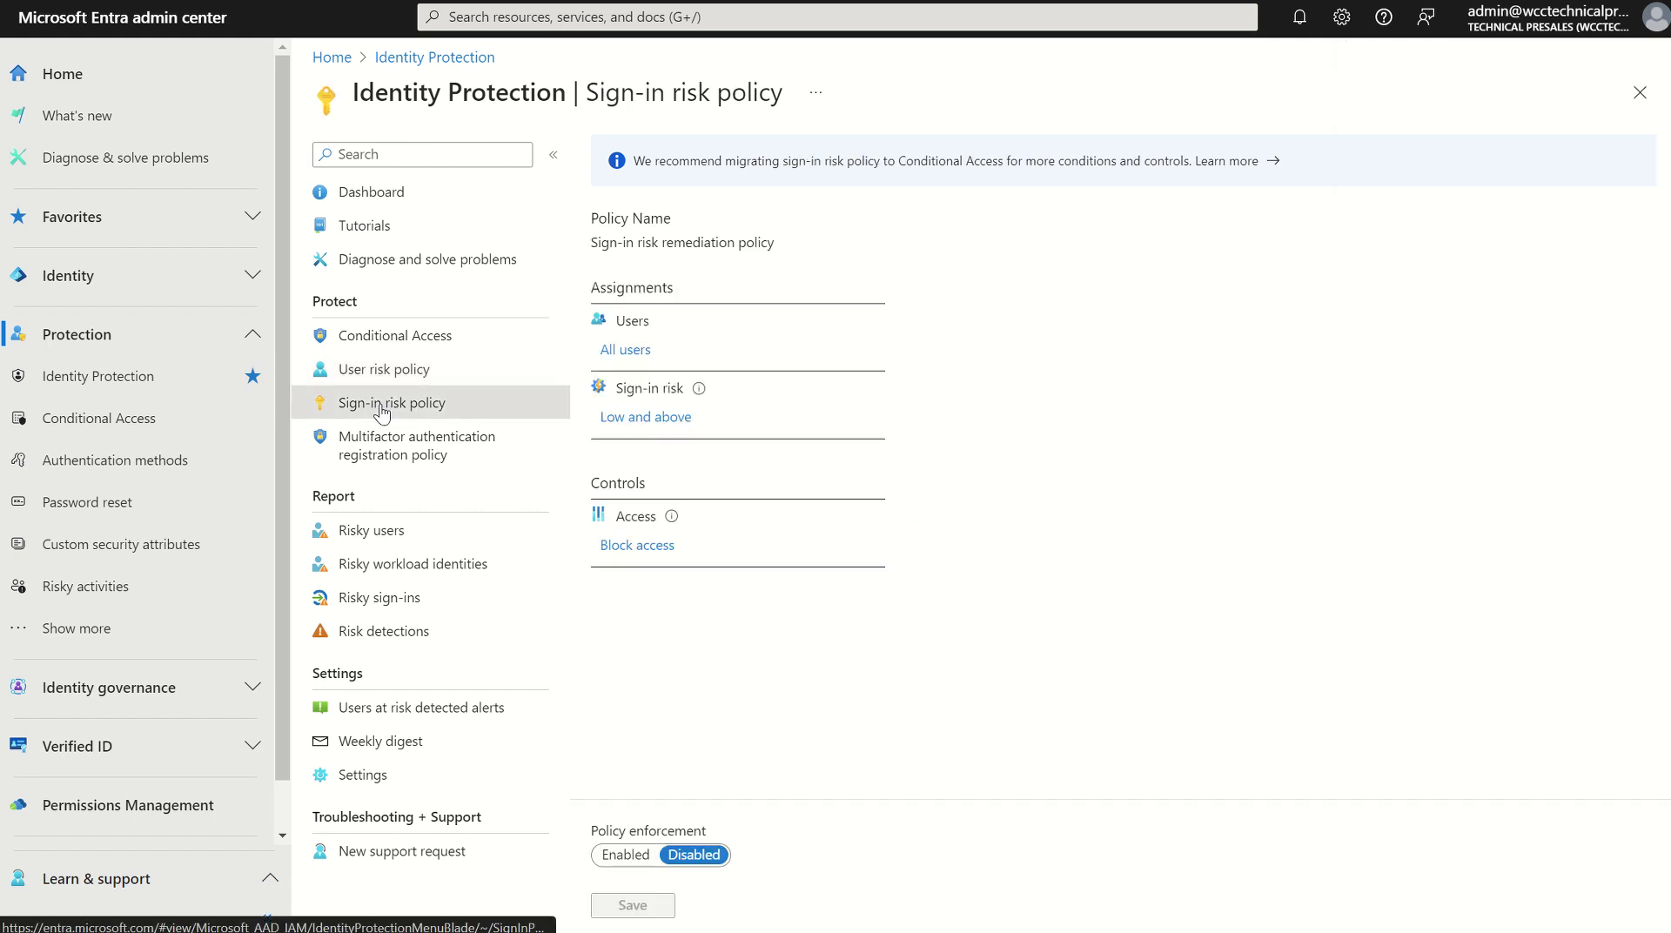
click(635, 352)
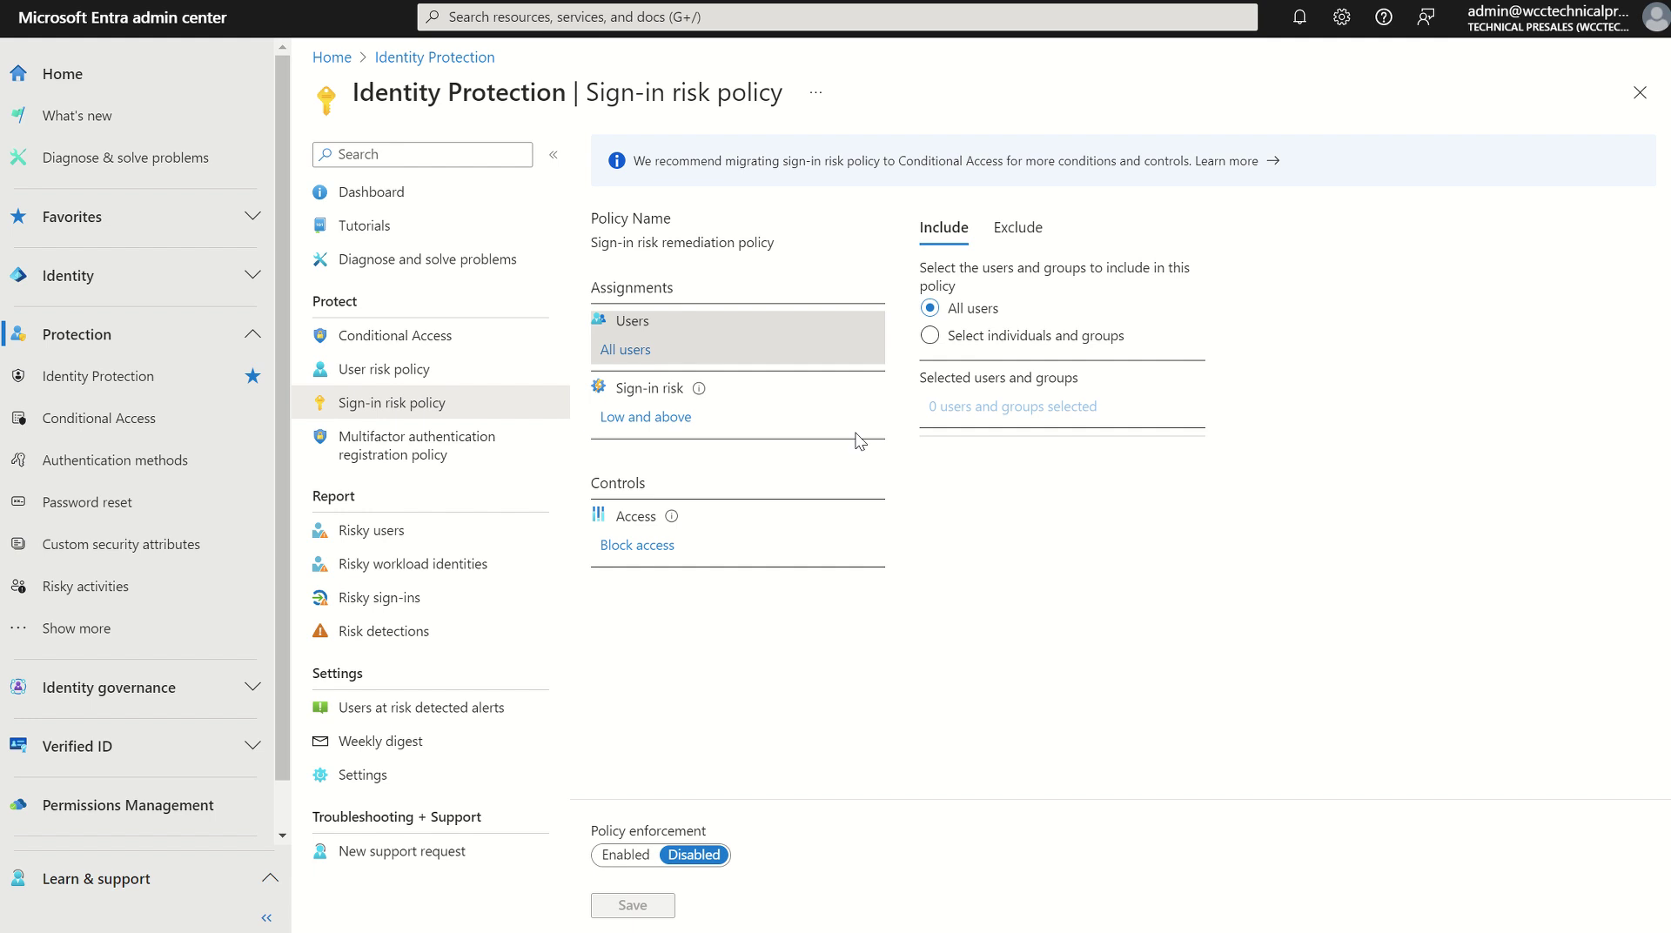
click(675, 417)
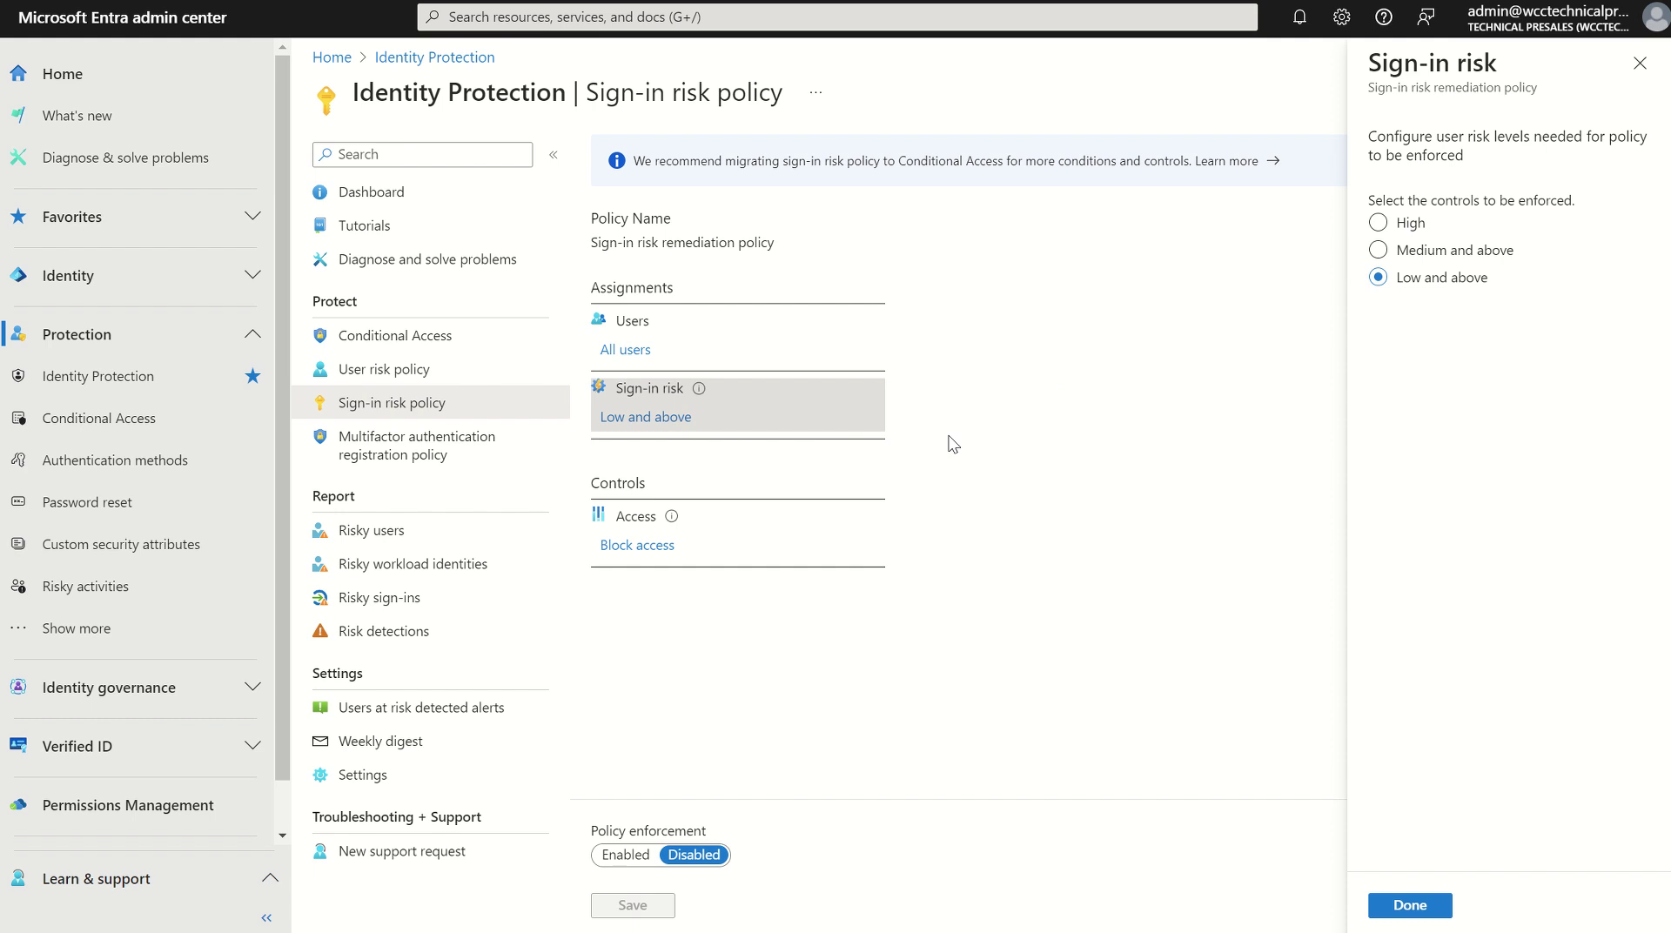
click(645, 545)
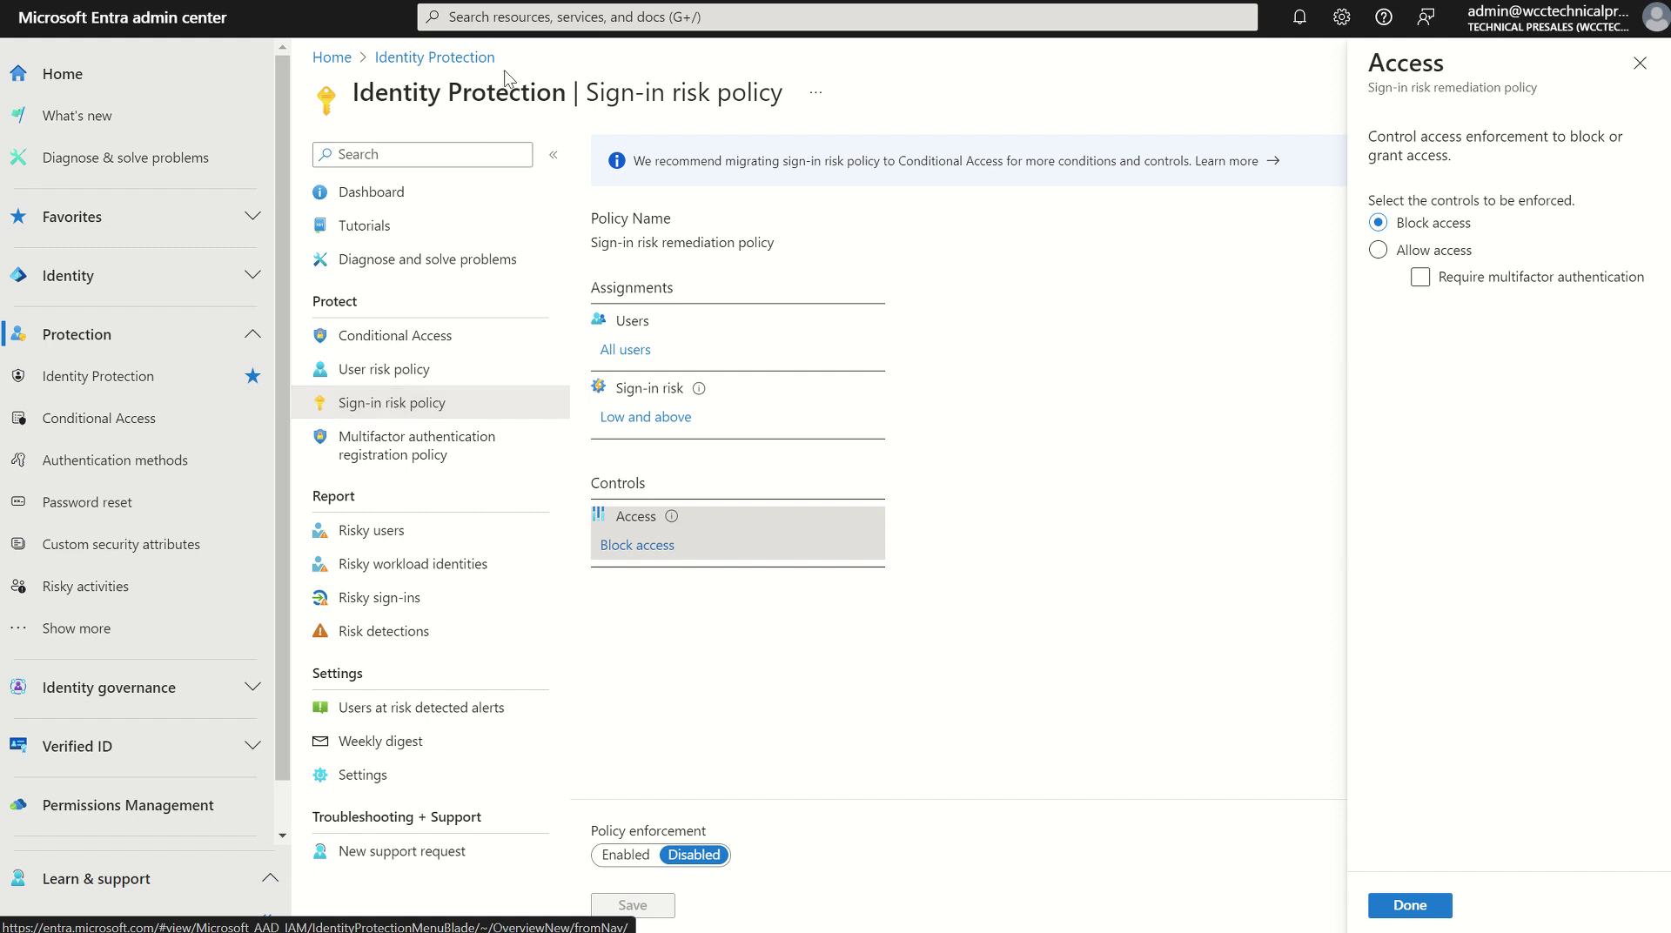
- Search 'conditional access' and open the Conditional Access Policies list of 3 policies
click(505, 19)
text(conditi)
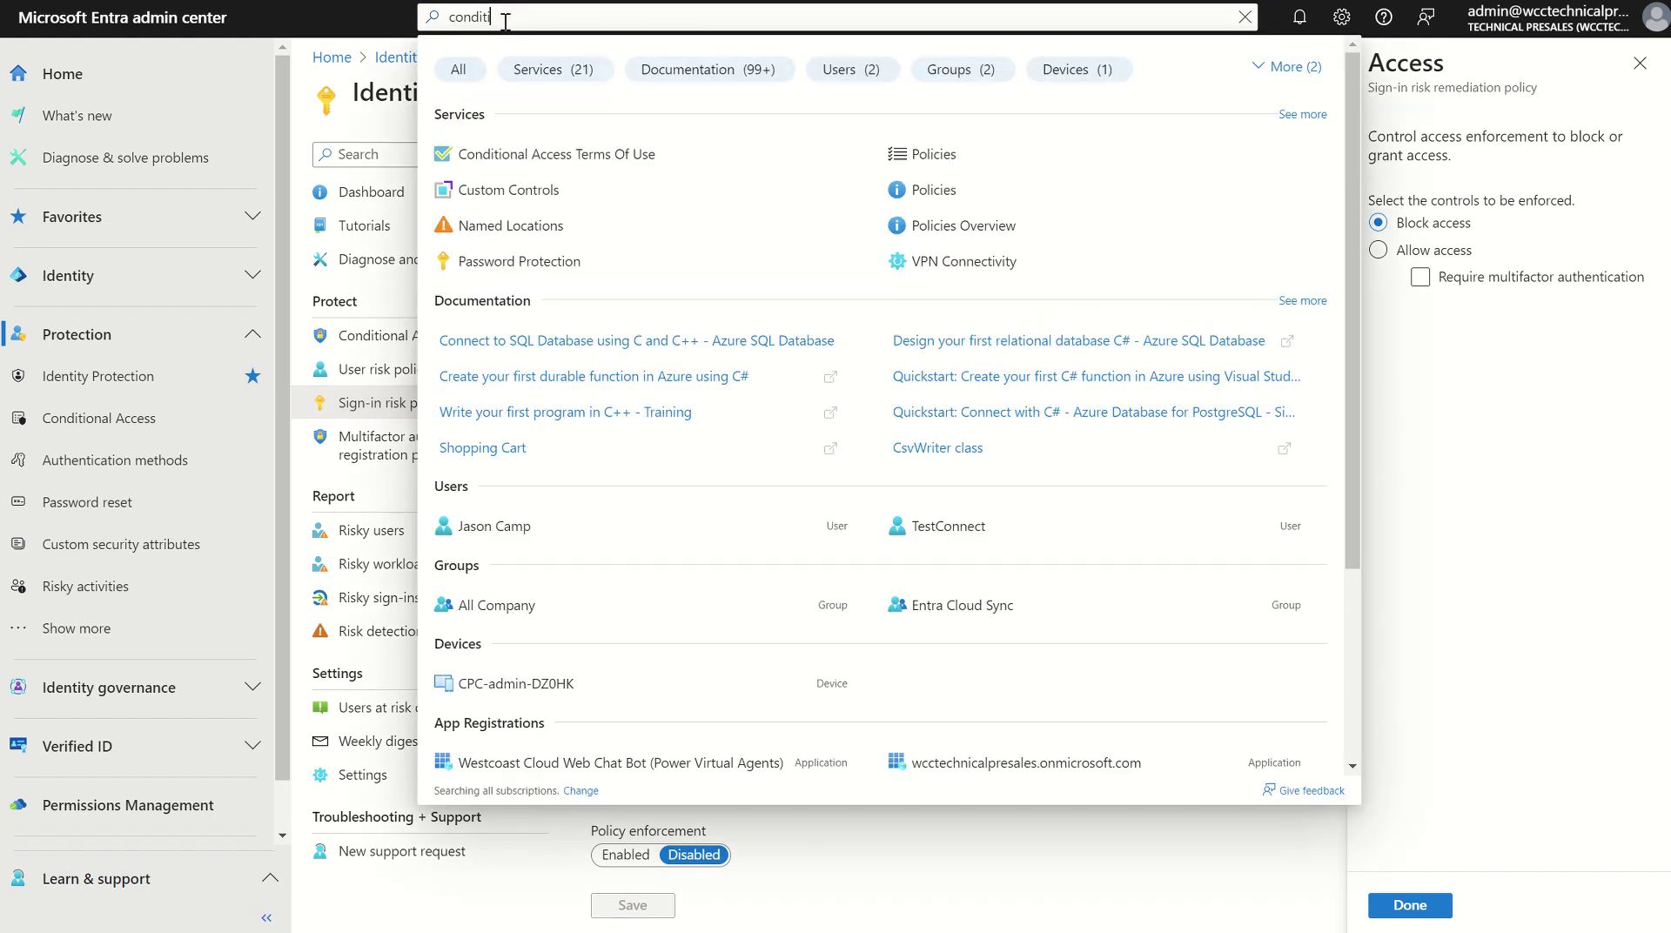
text(onal access)
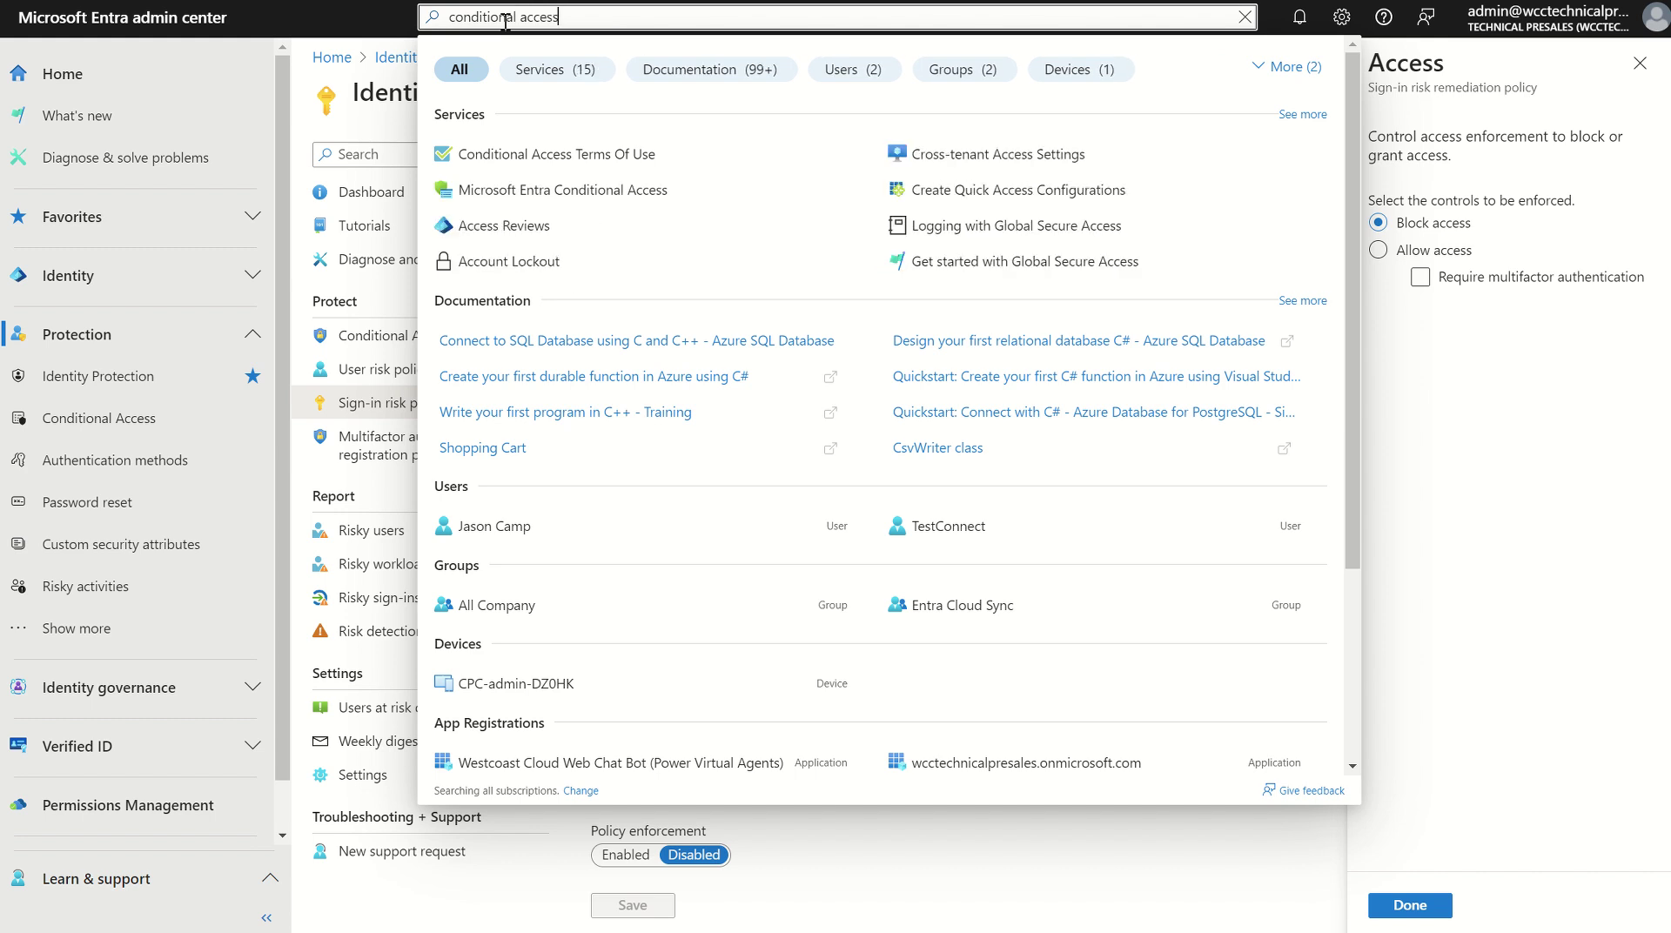
key(Down)
key(Down)
key(Return)
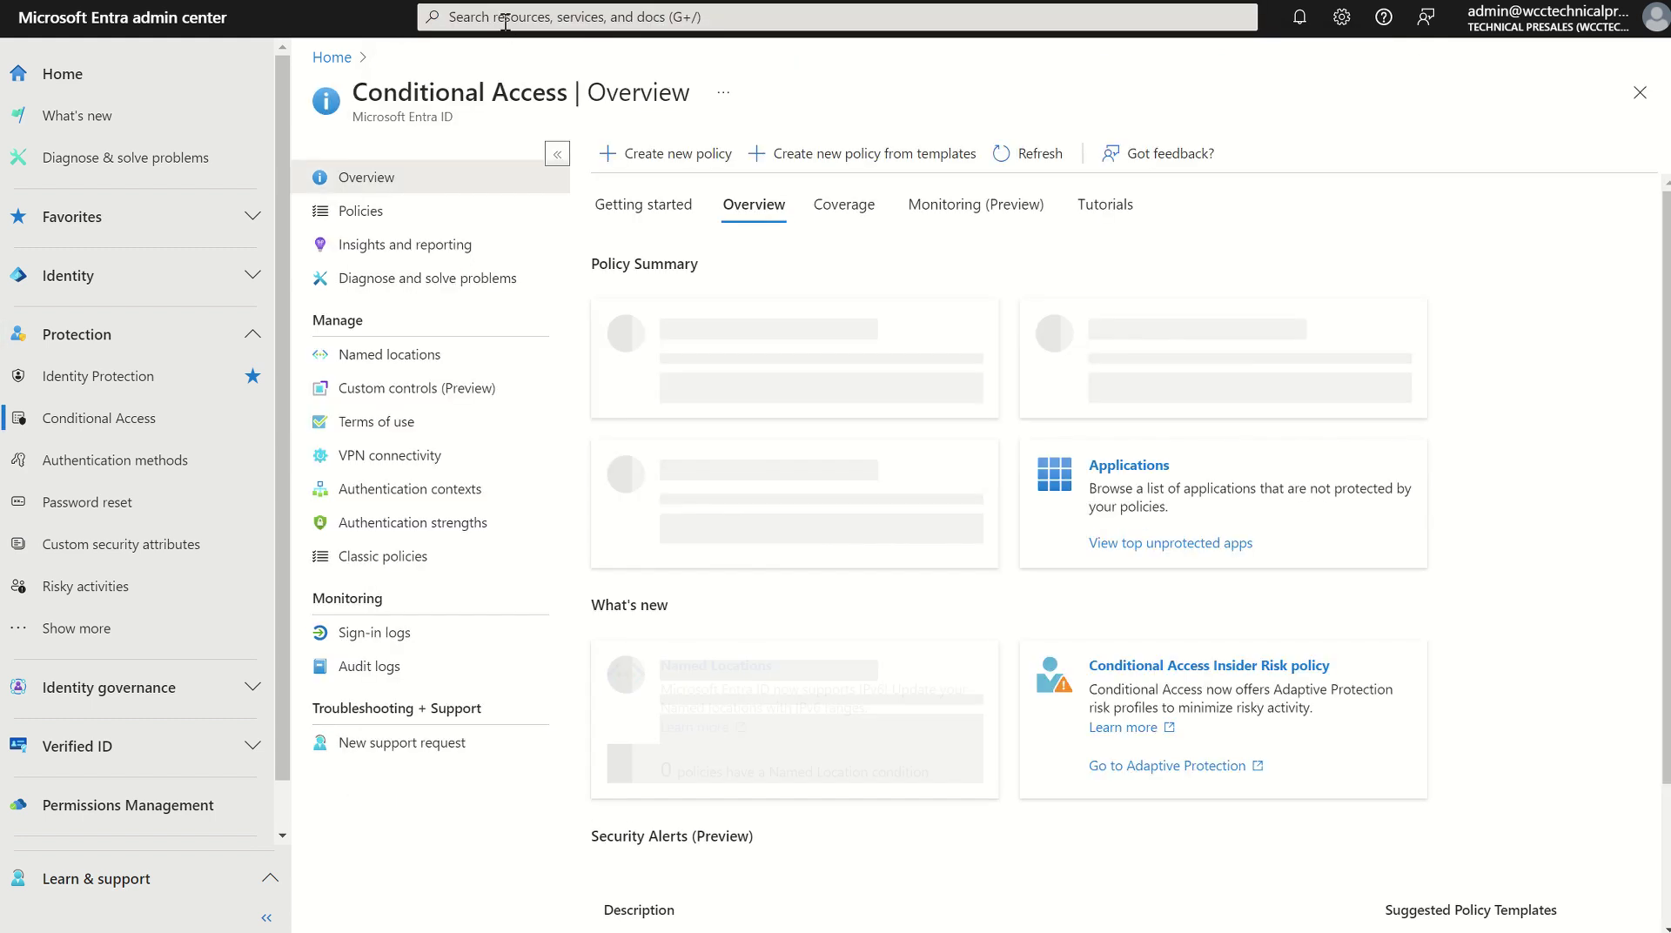
click(77, 629)
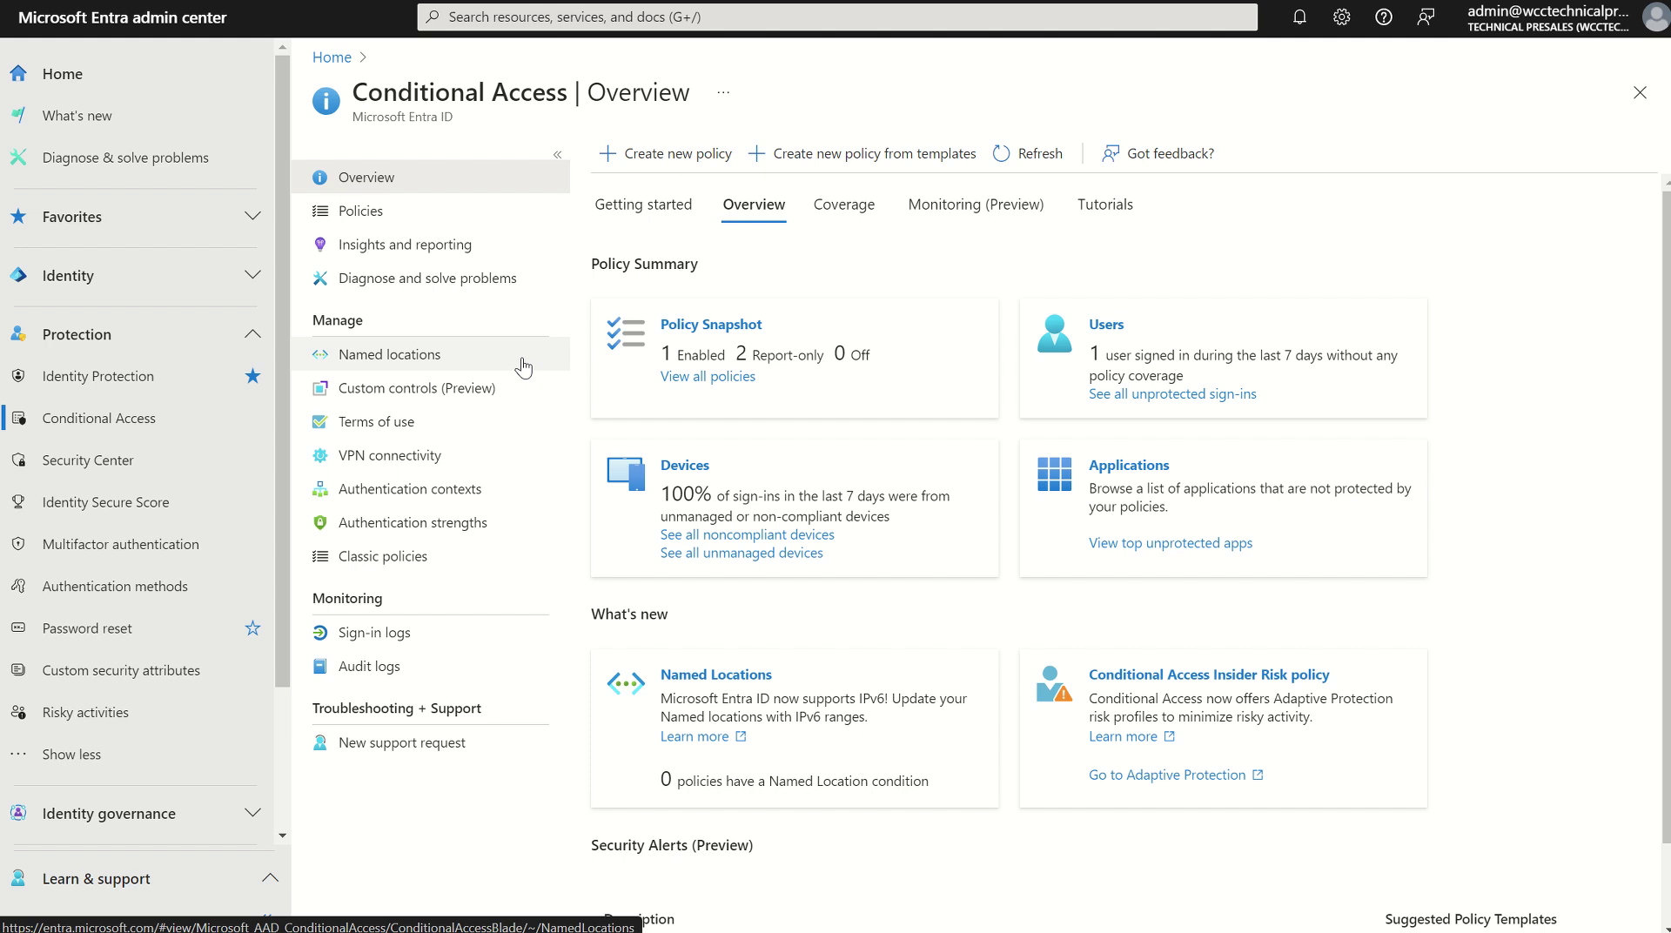
click(369, 219)
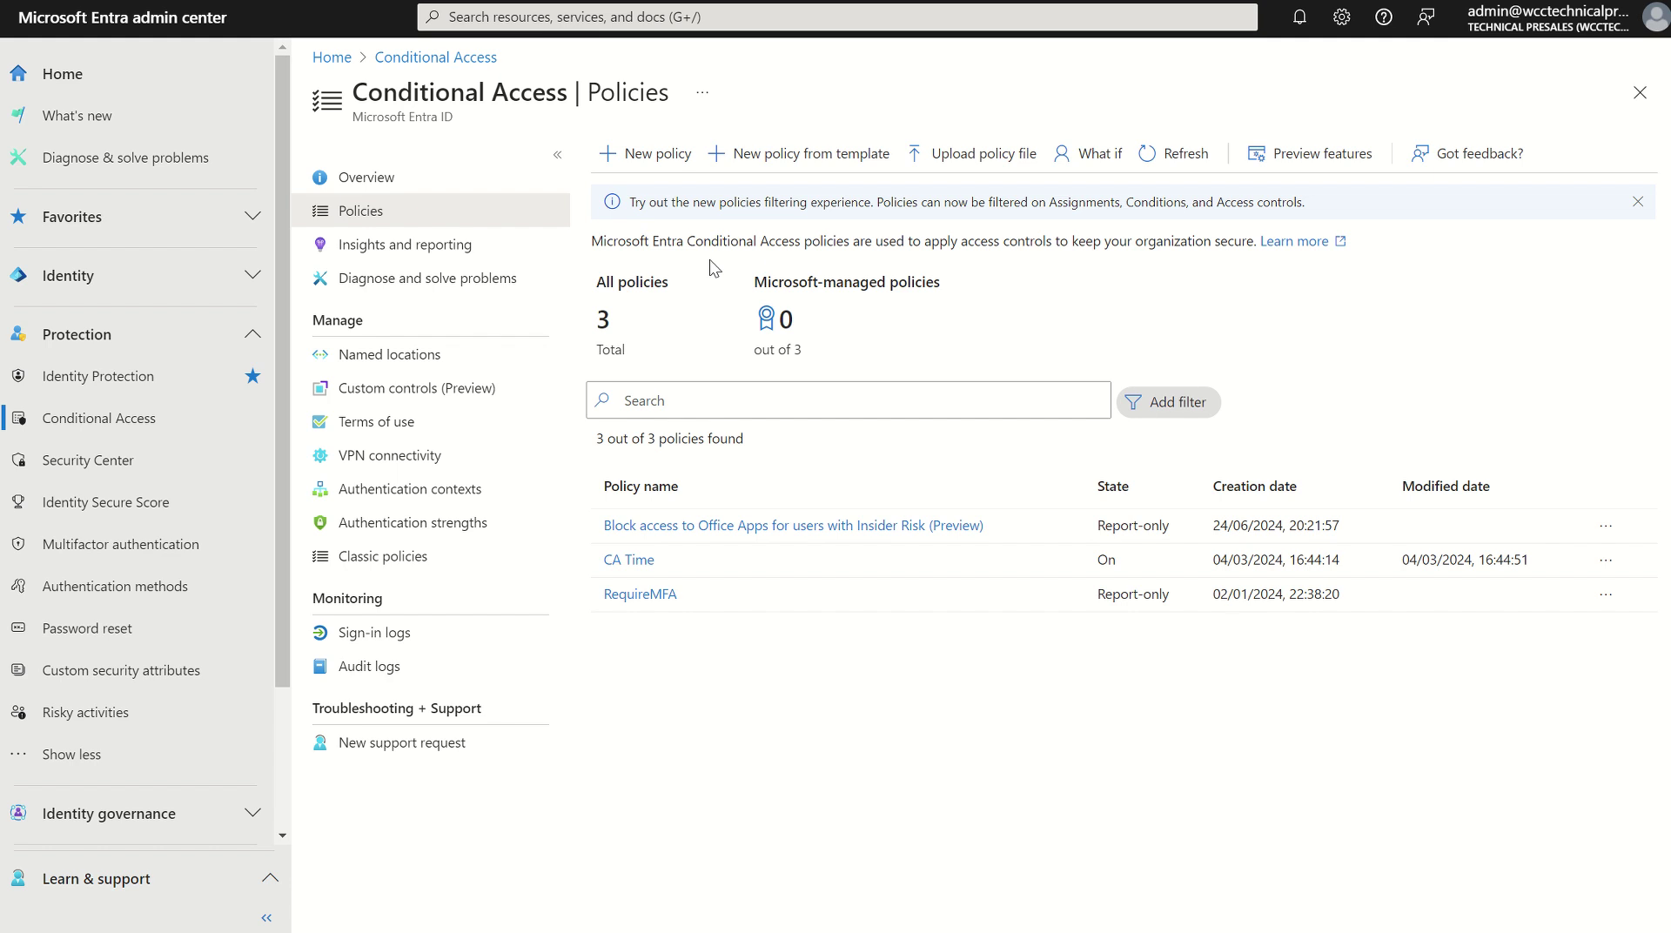
- Create a new Conditional Access policy named 'Sign In Risk' assigned to All users
click(667, 167)
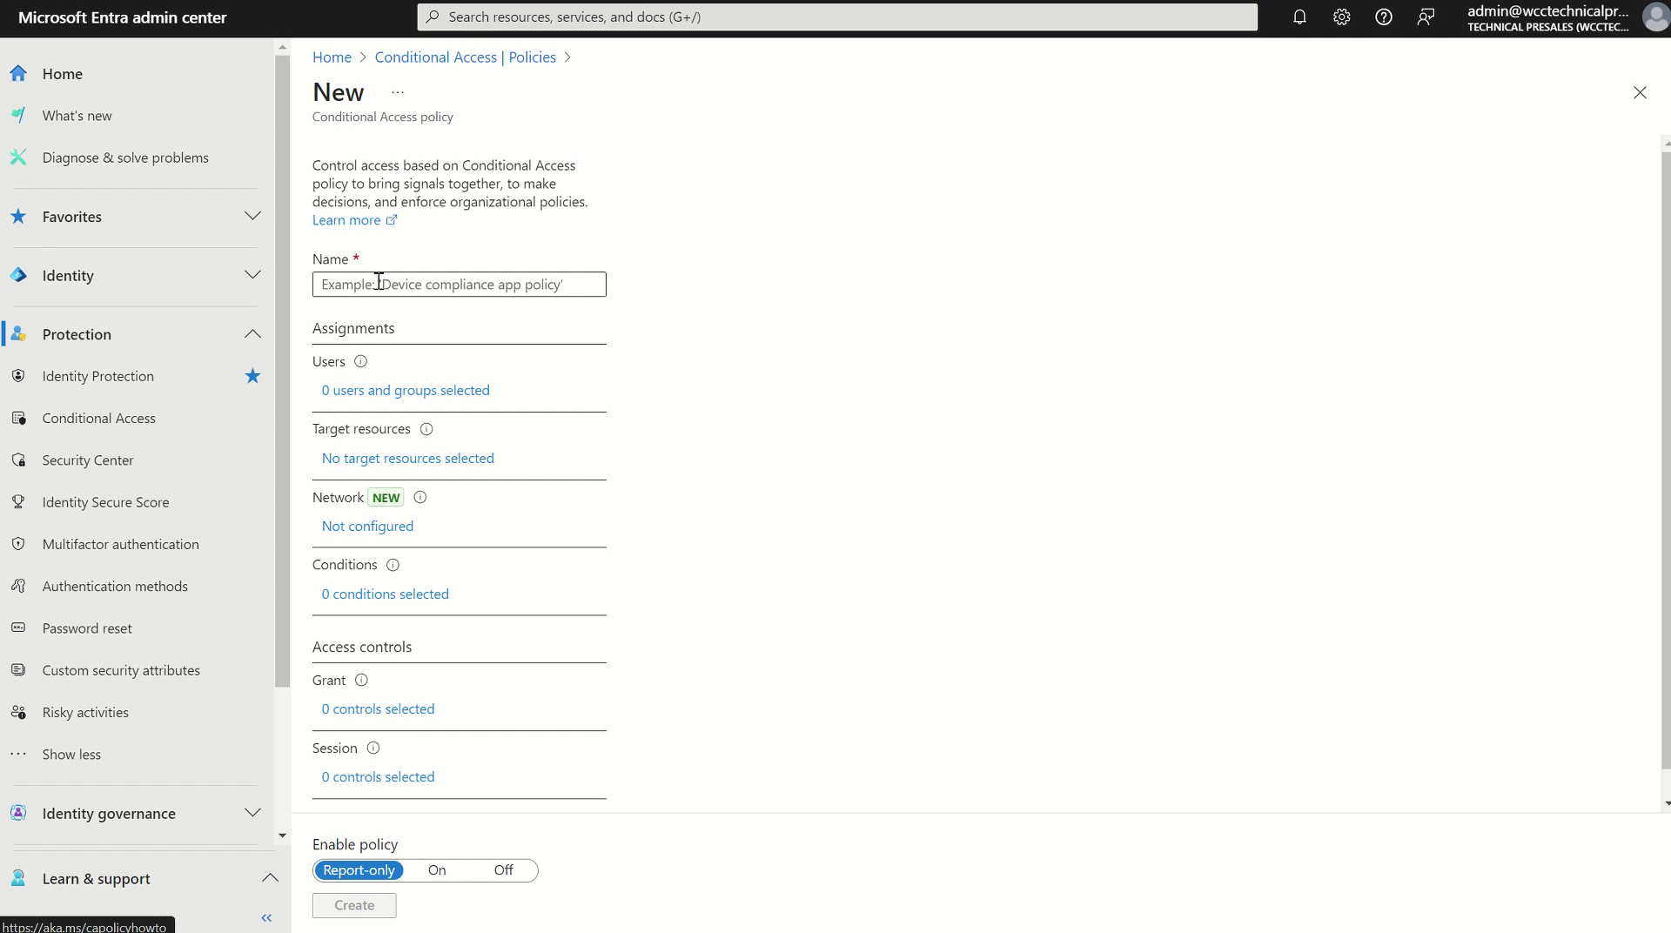
click(378, 282)
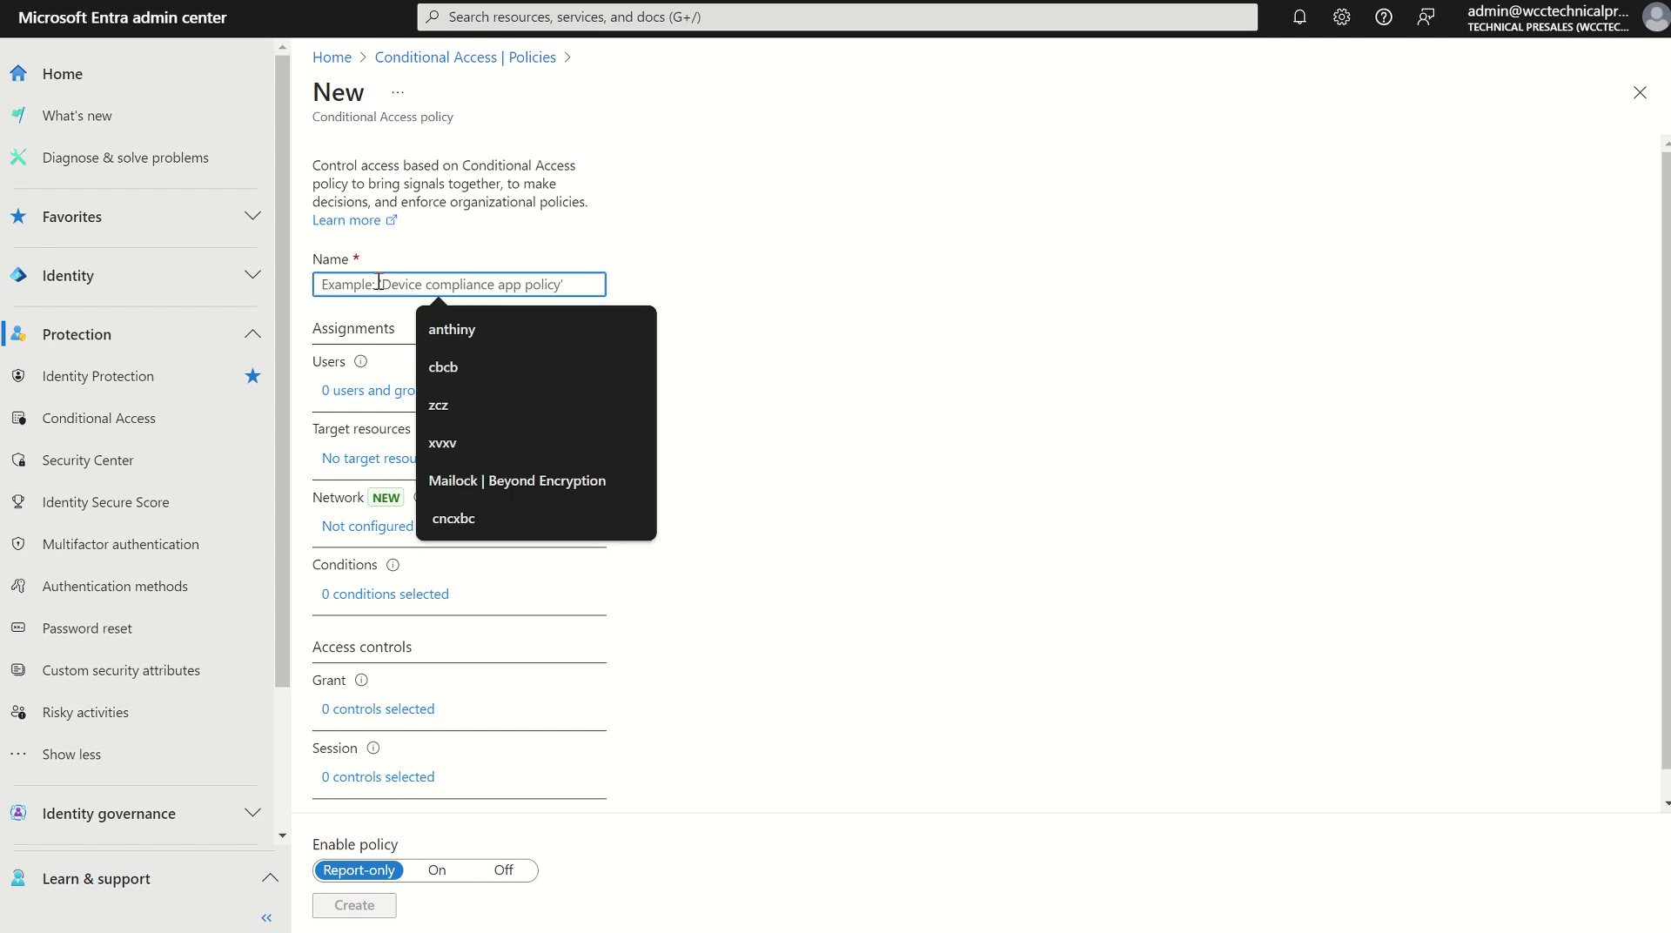
text(Sig)
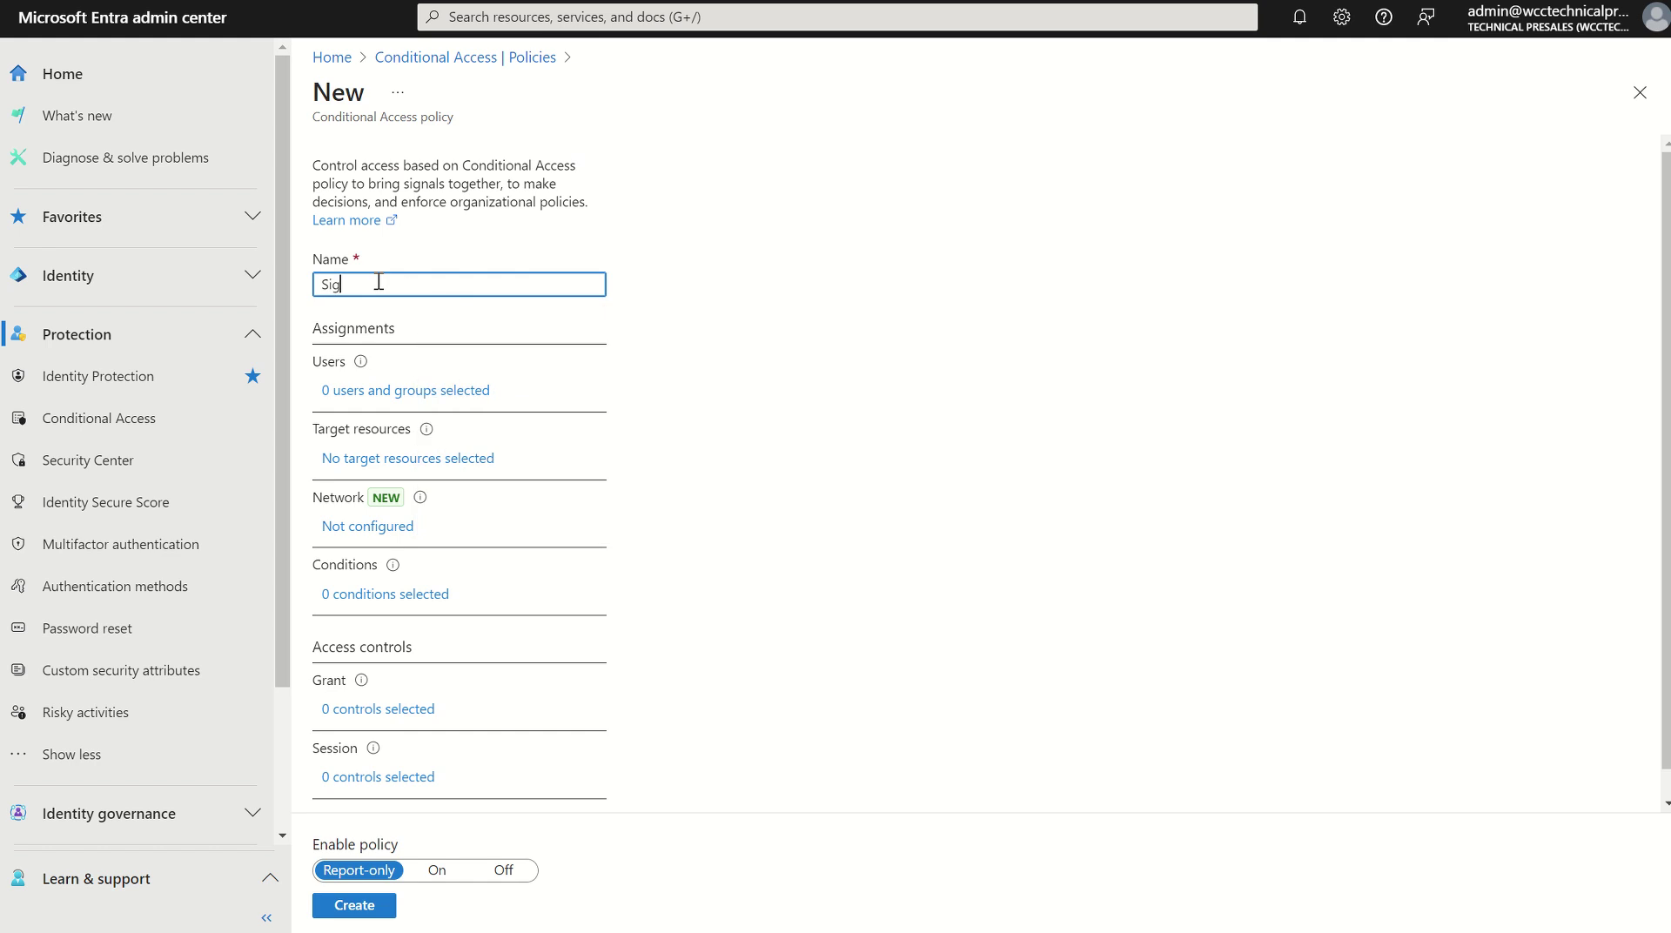
text(n In Risk)
click(389, 392)
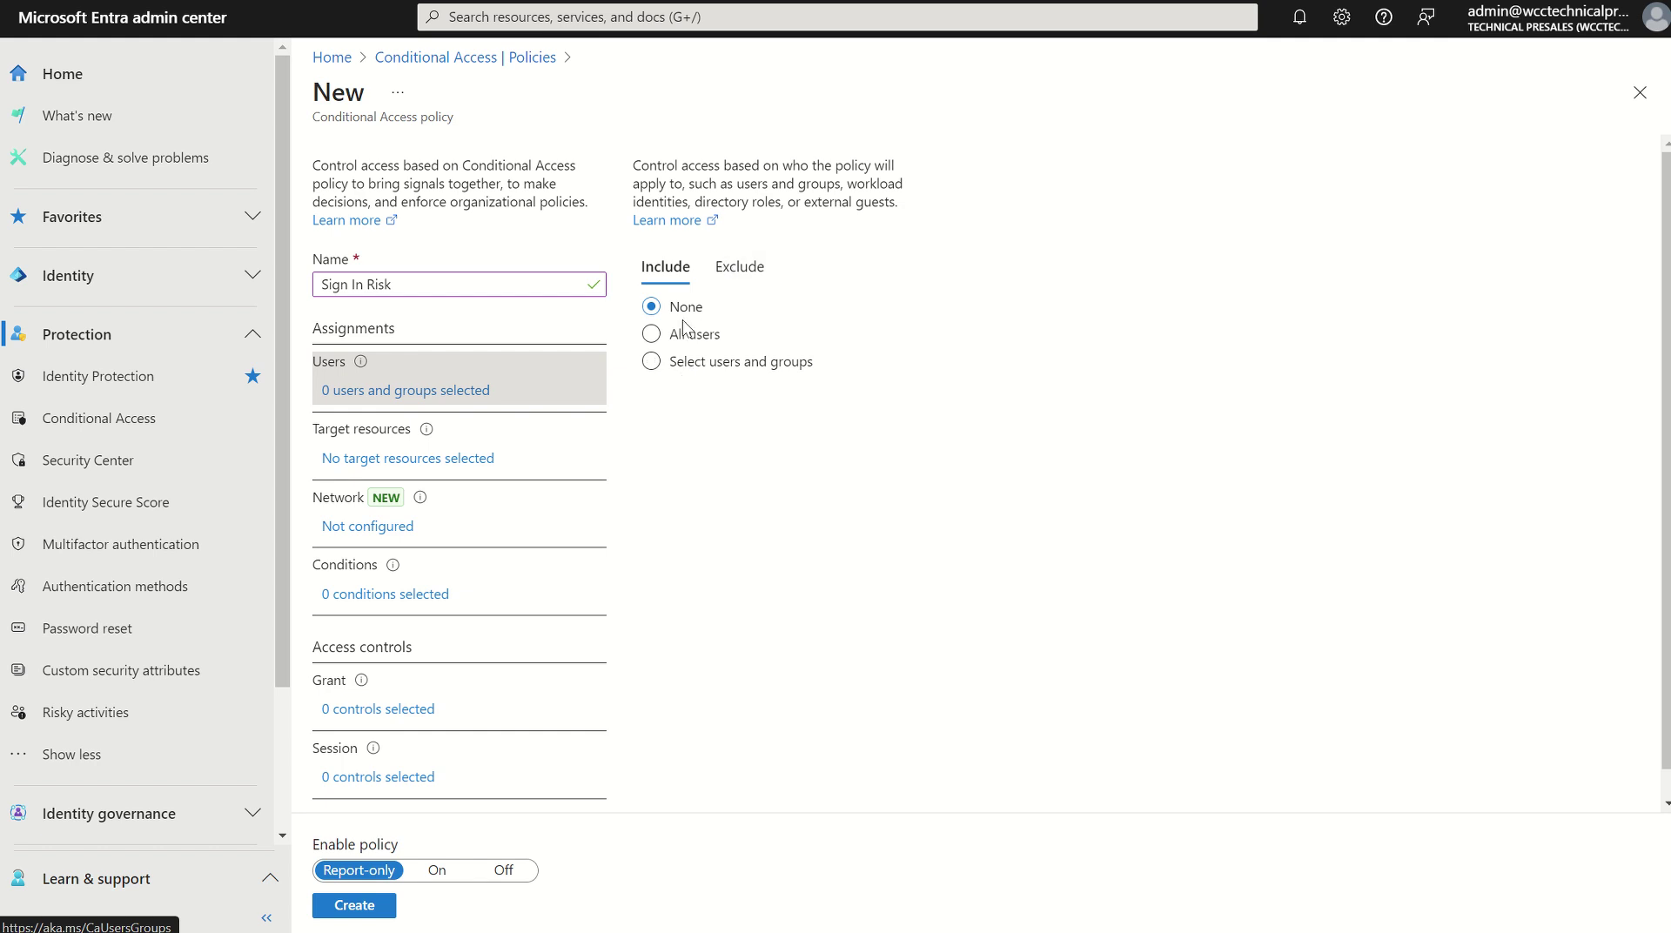
click(673, 338)
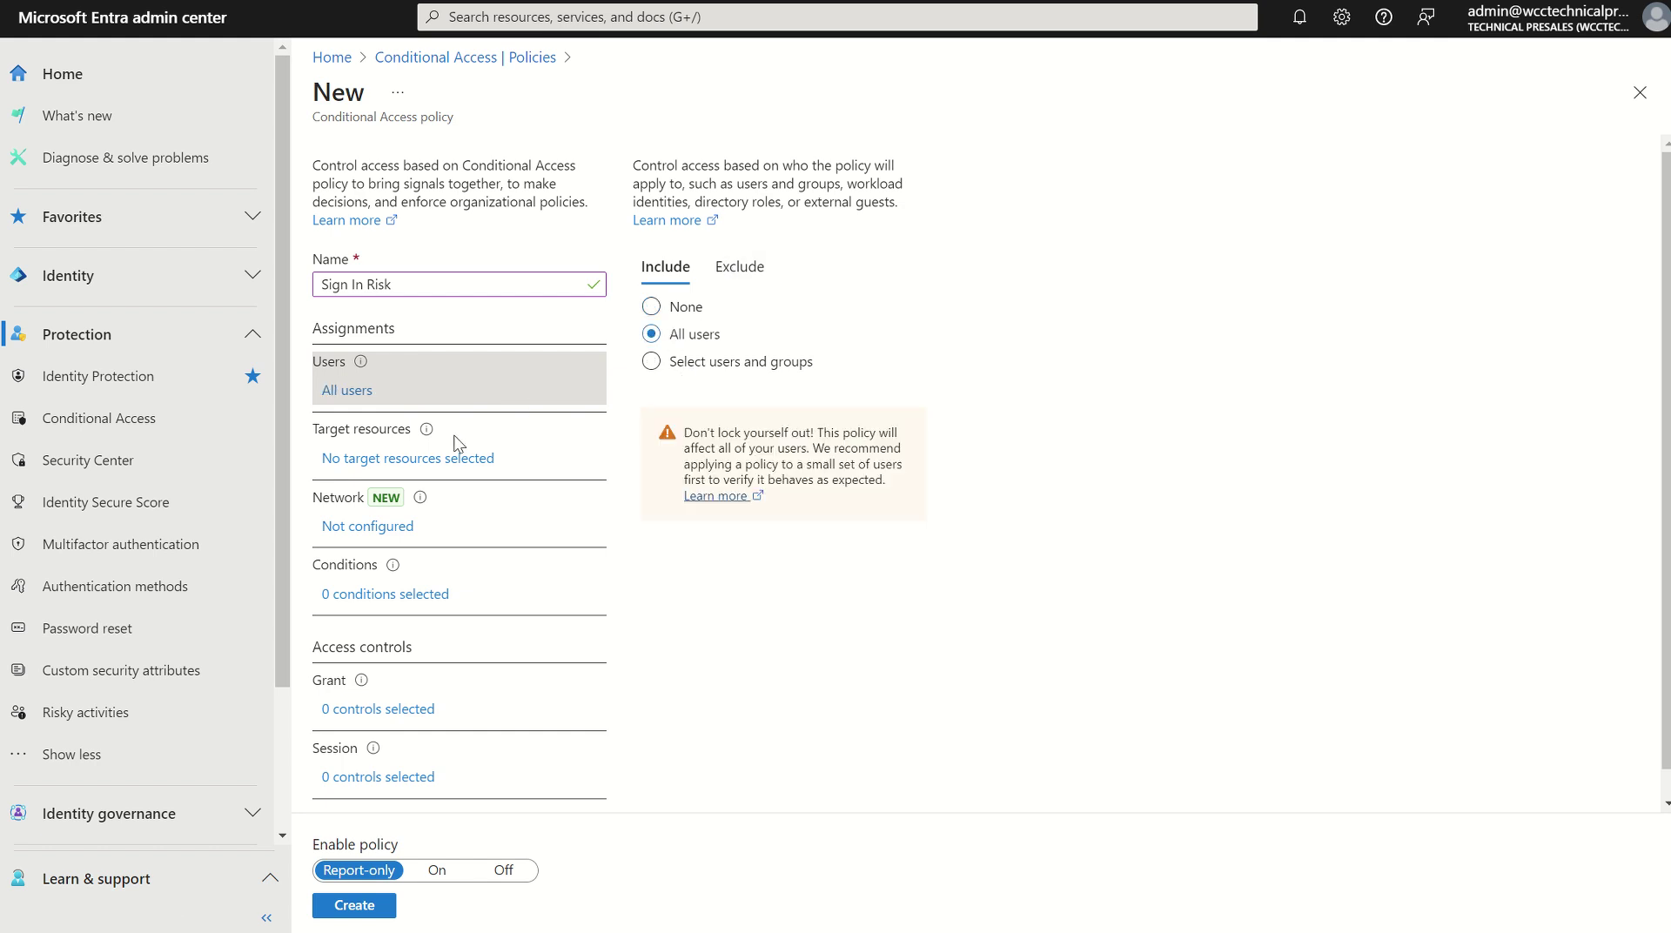
- Set the Sign In Risk policy's target resources to All cloud apps
click(432, 464)
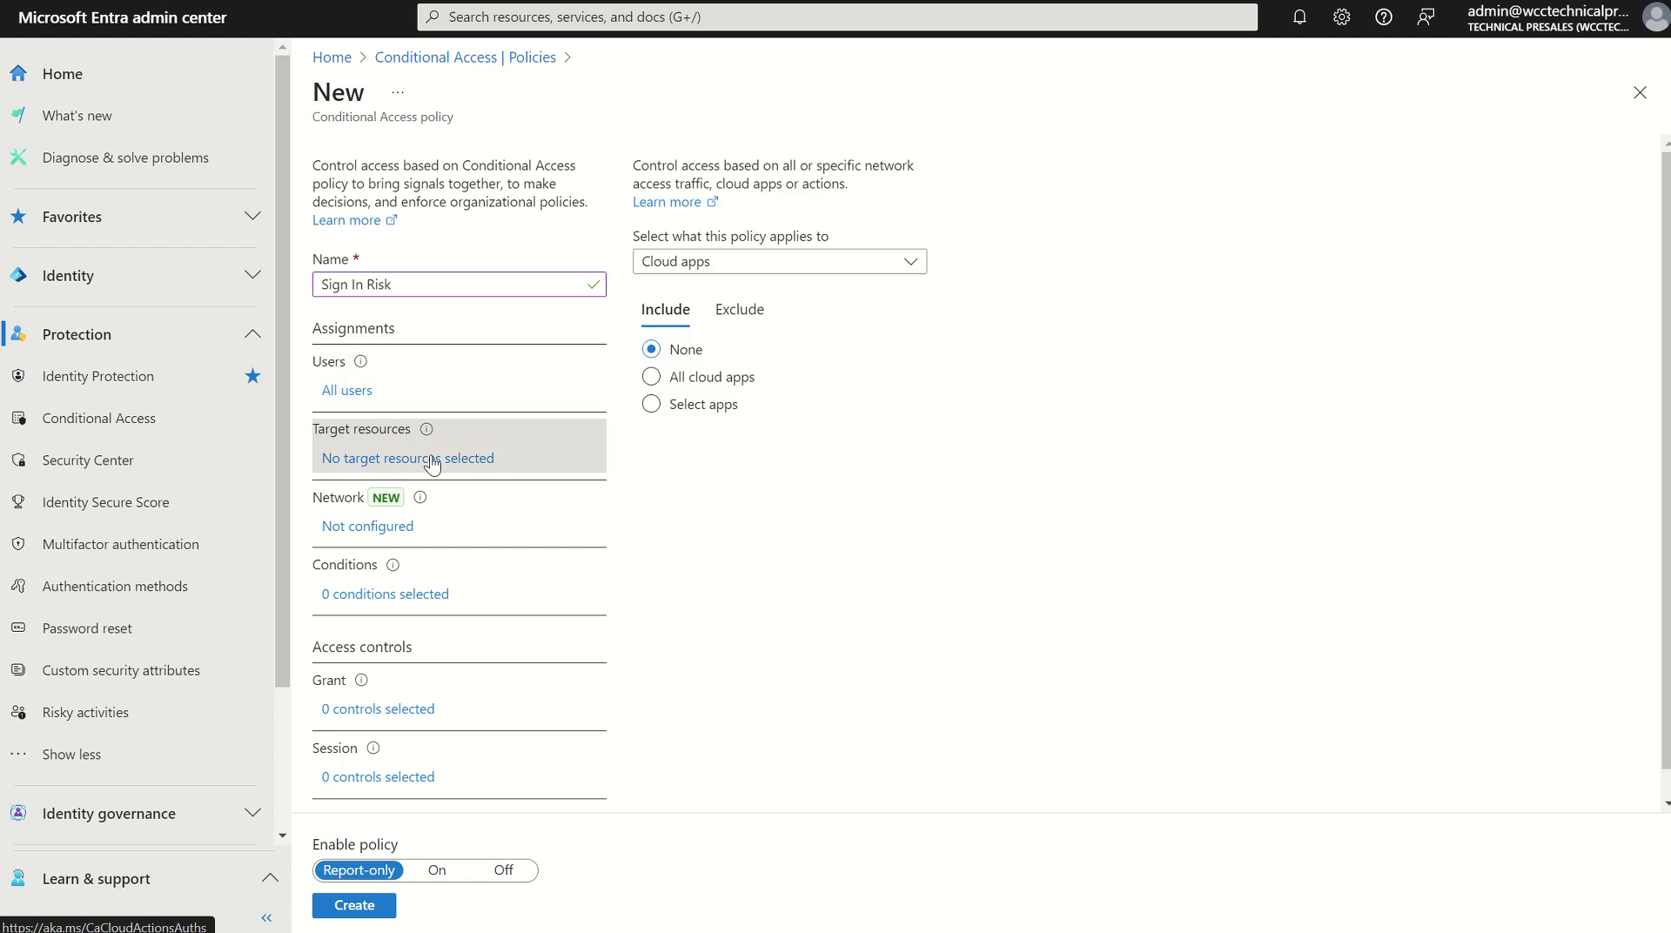
click(651, 376)
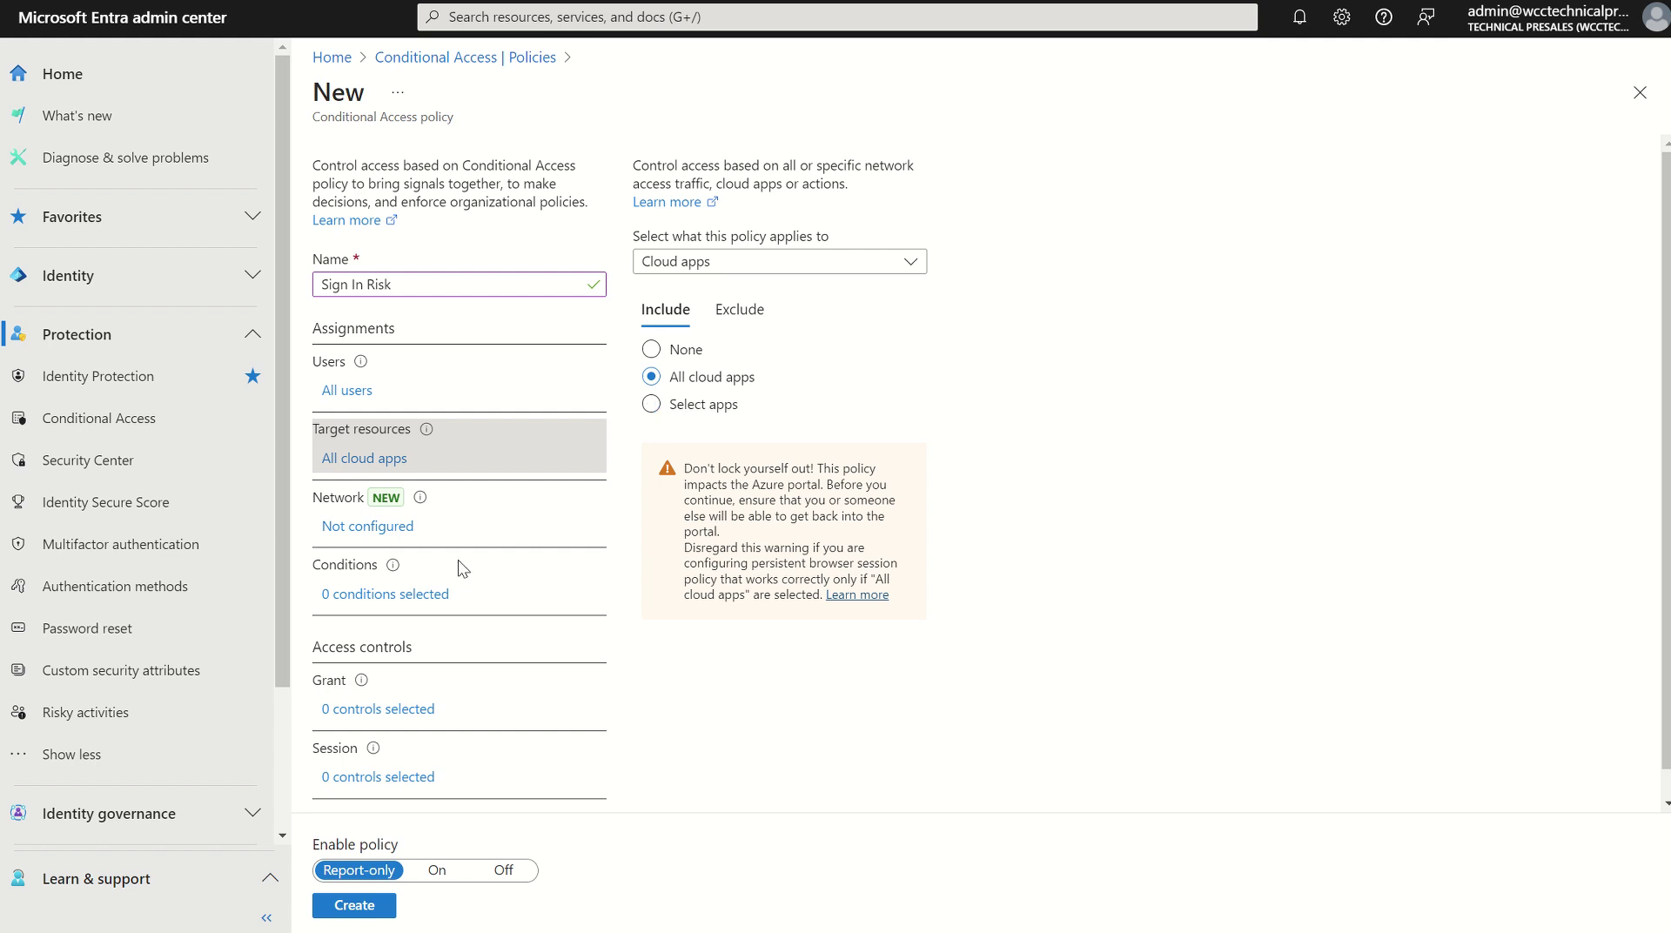
click(409, 597)
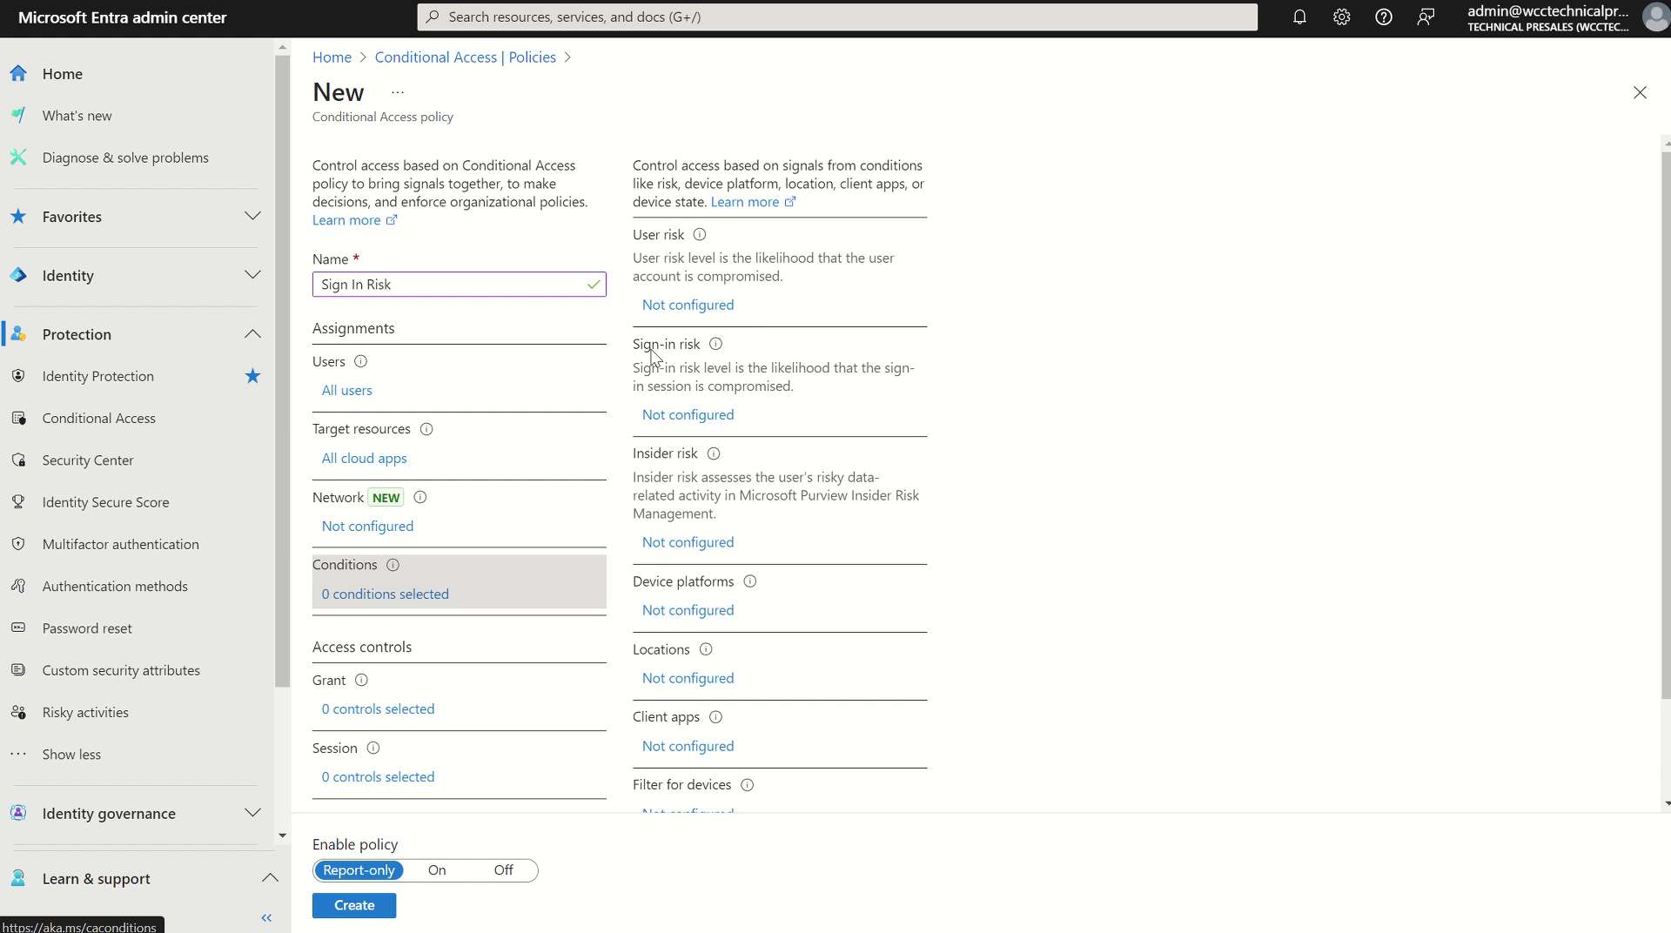
- Turn on the sign-in risk condition with Medium and High levels selected
drag(386, 285, 329, 285)
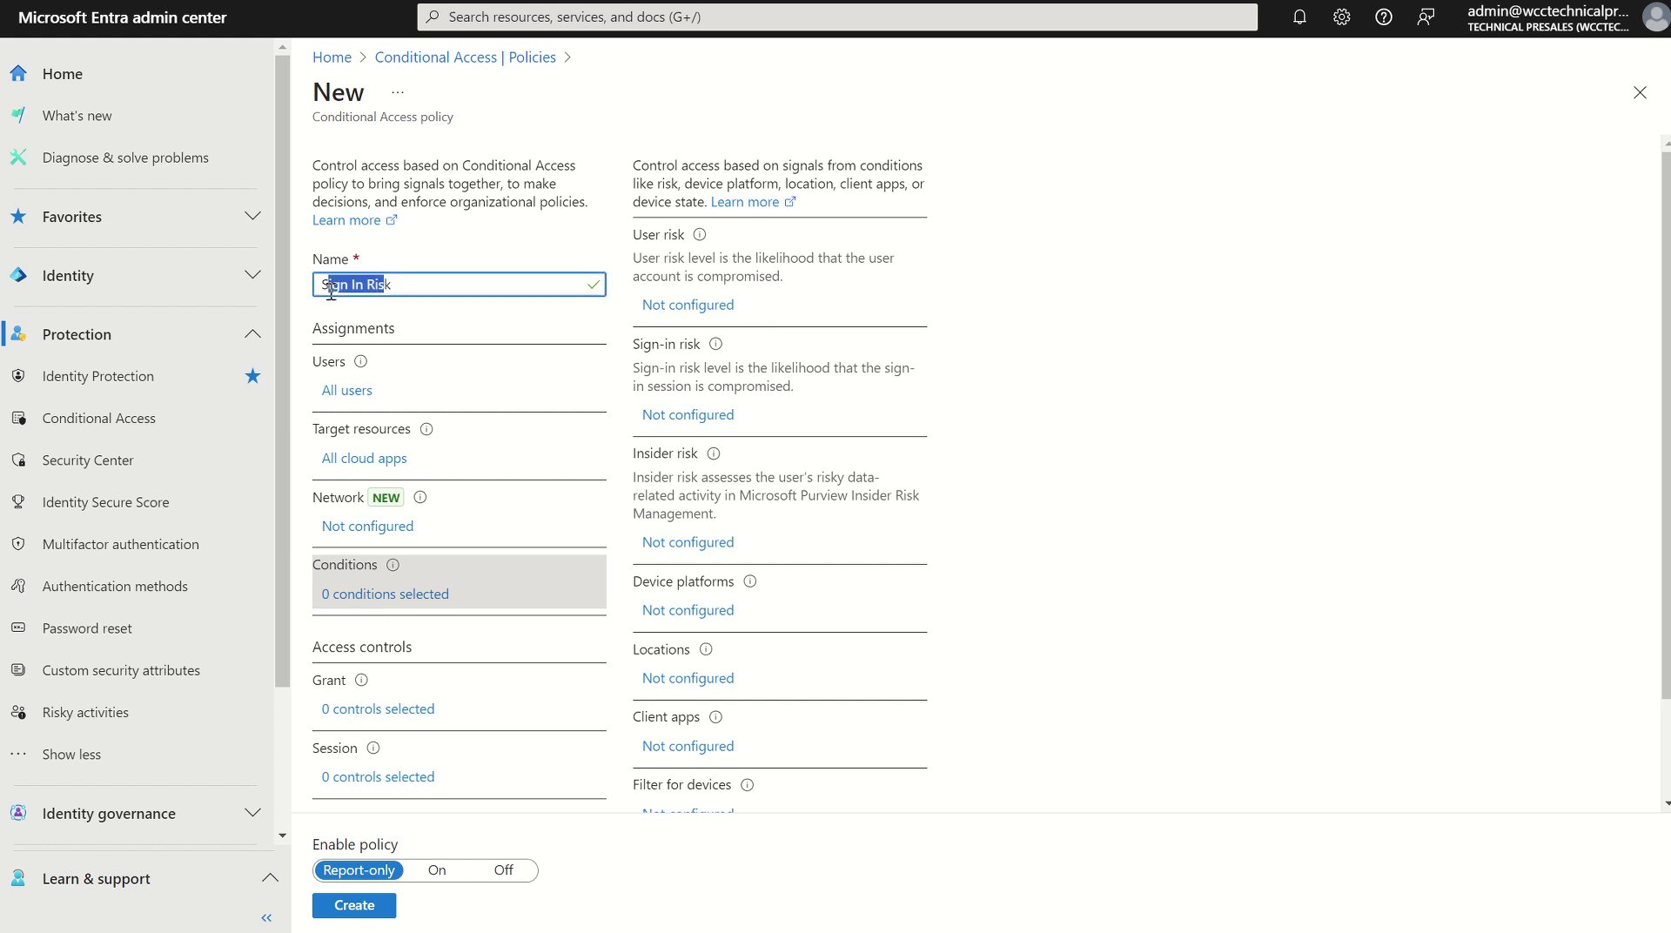
click(670, 416)
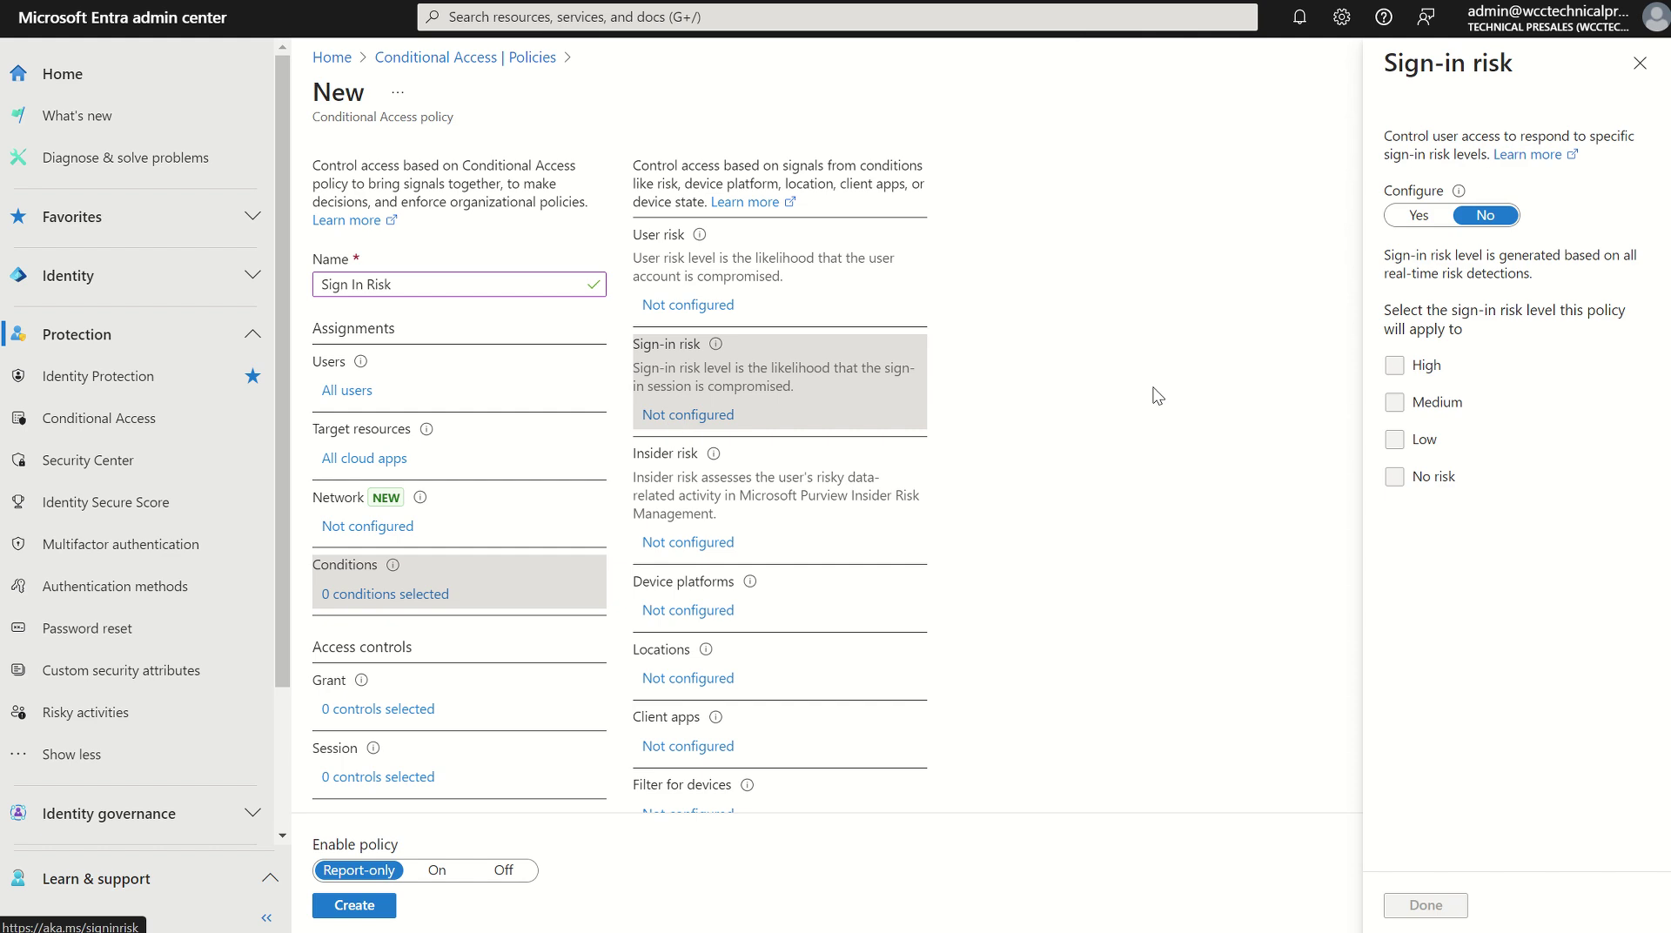
click(1419, 215)
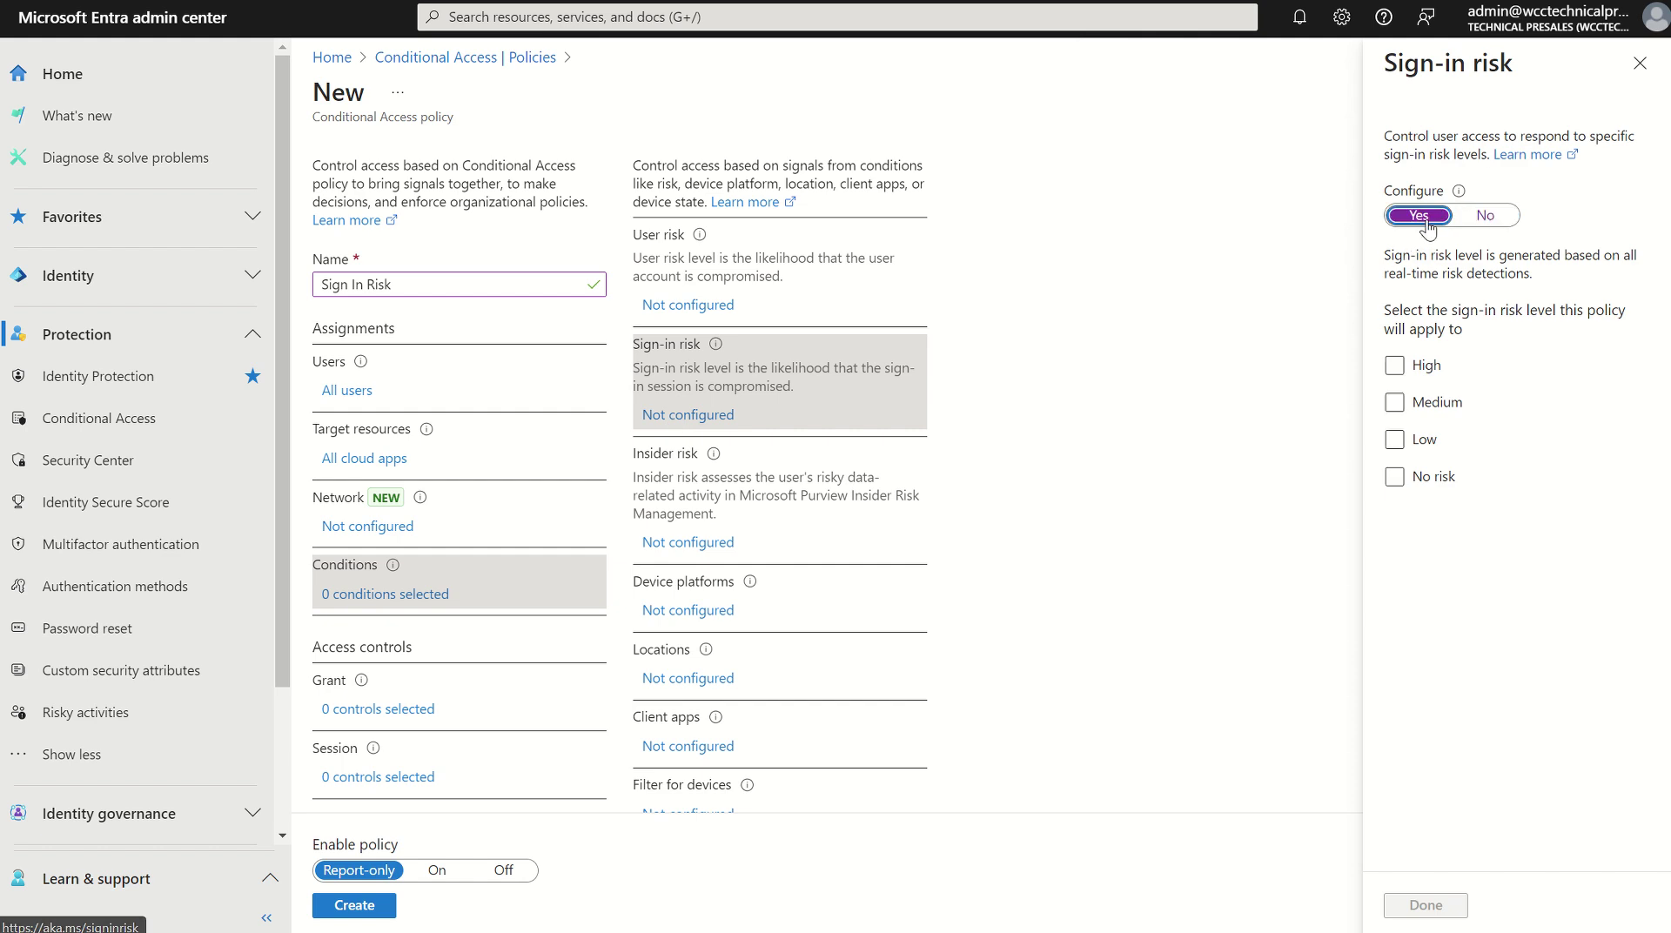
click(1398, 407)
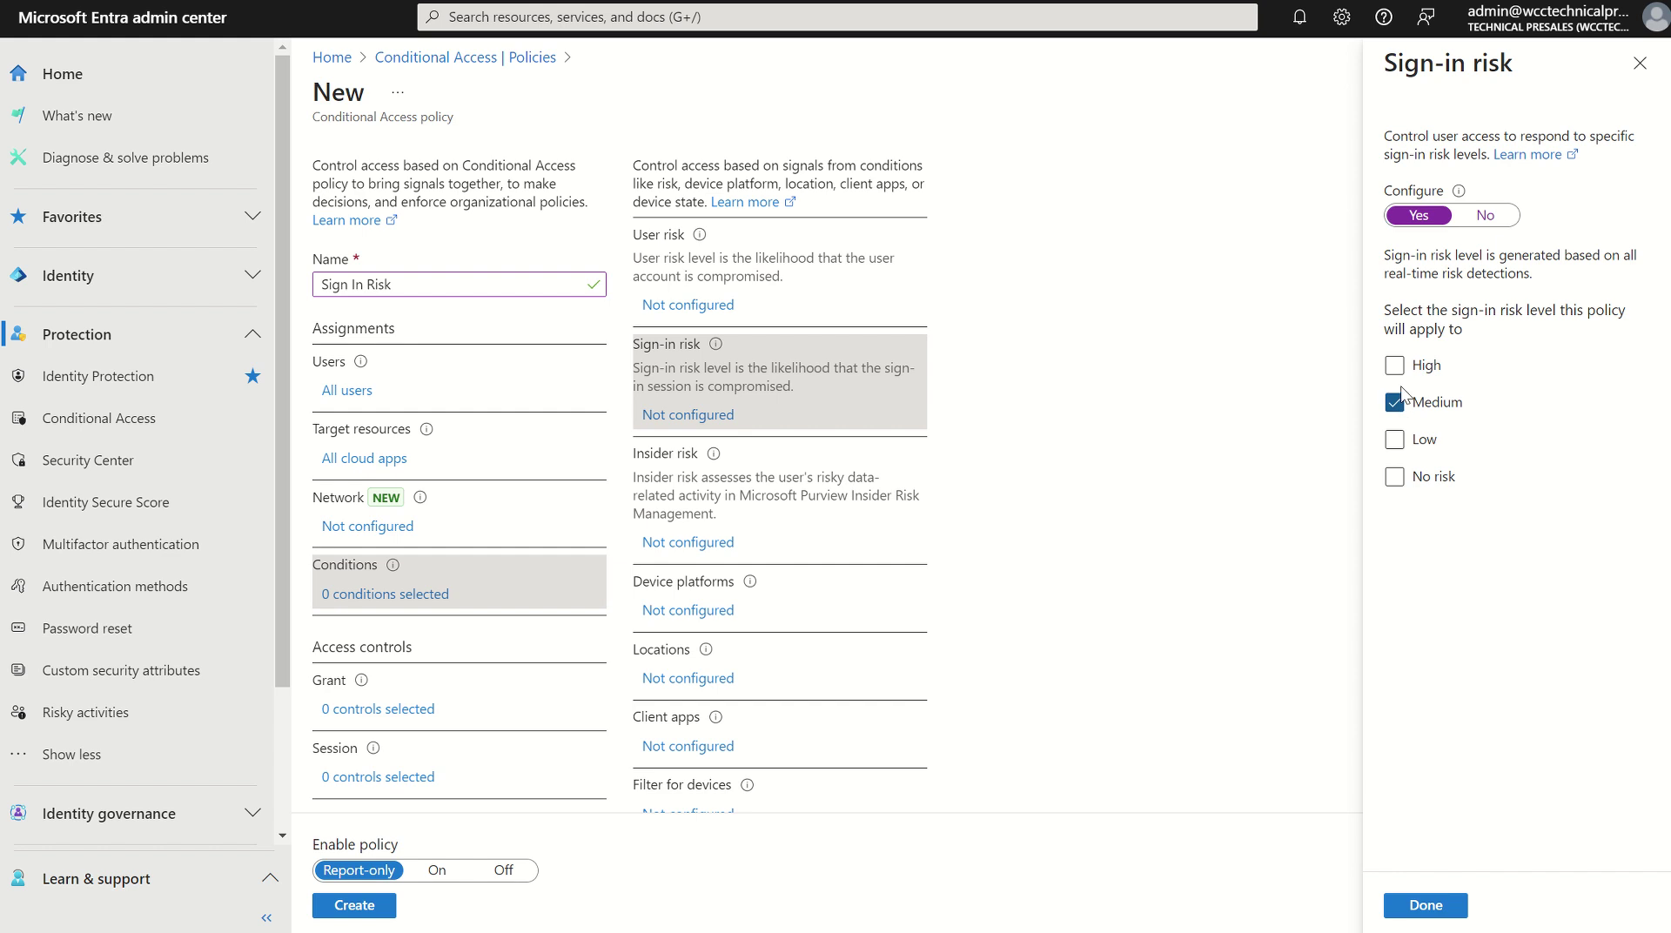
click(1395, 365)
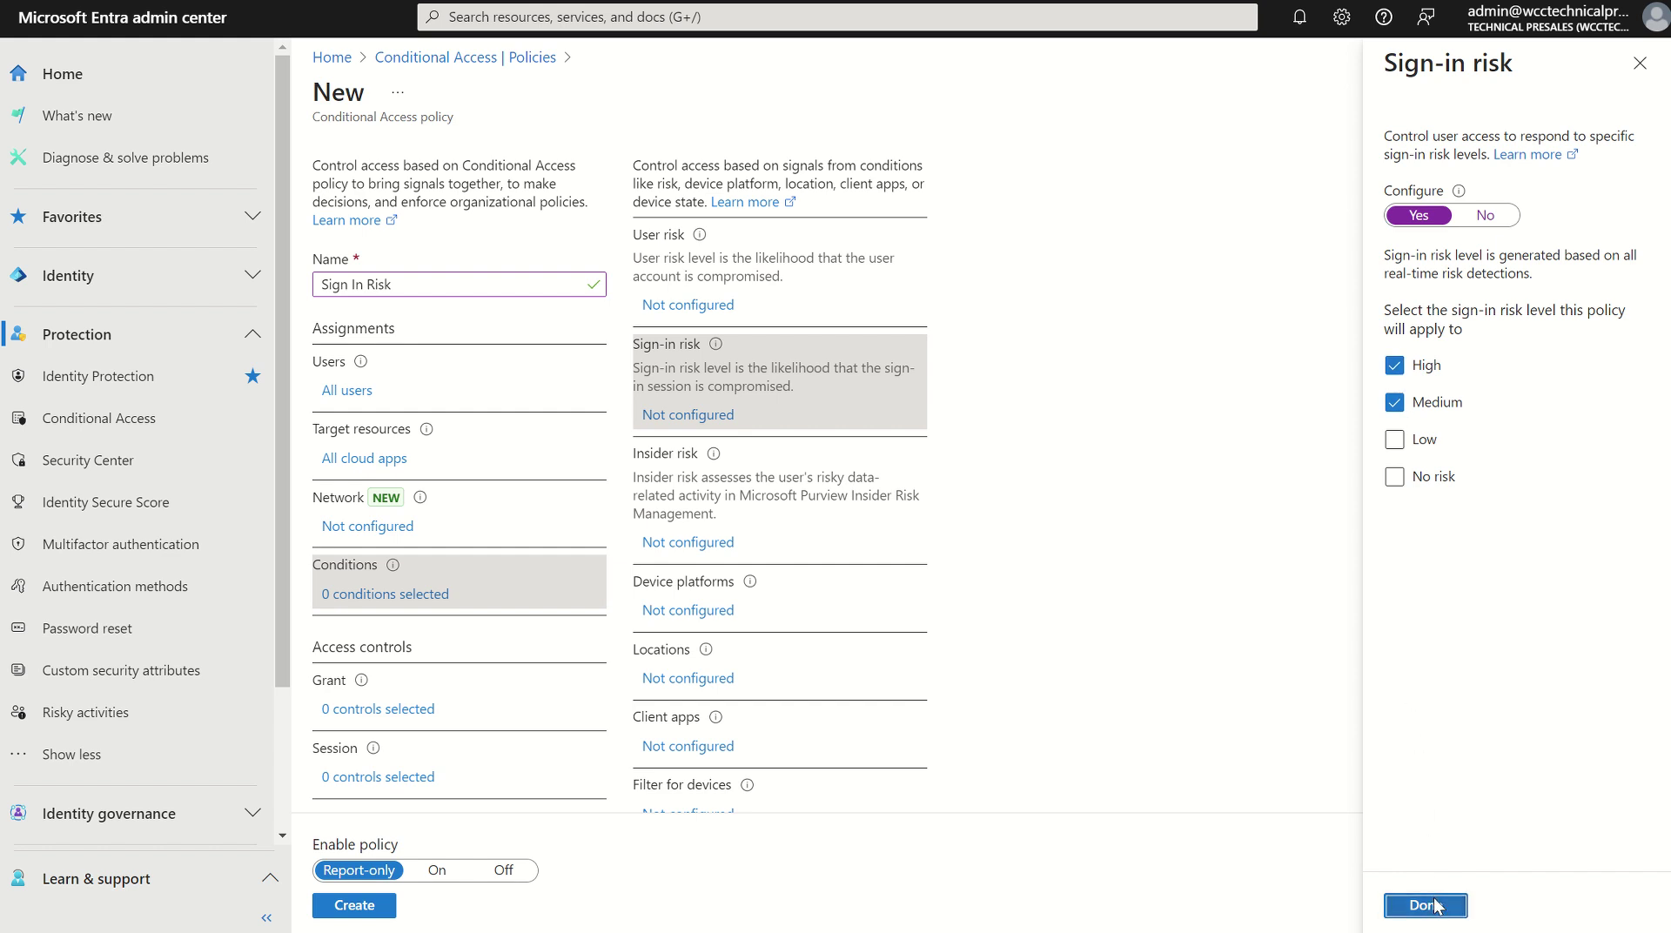
click(1438, 905)
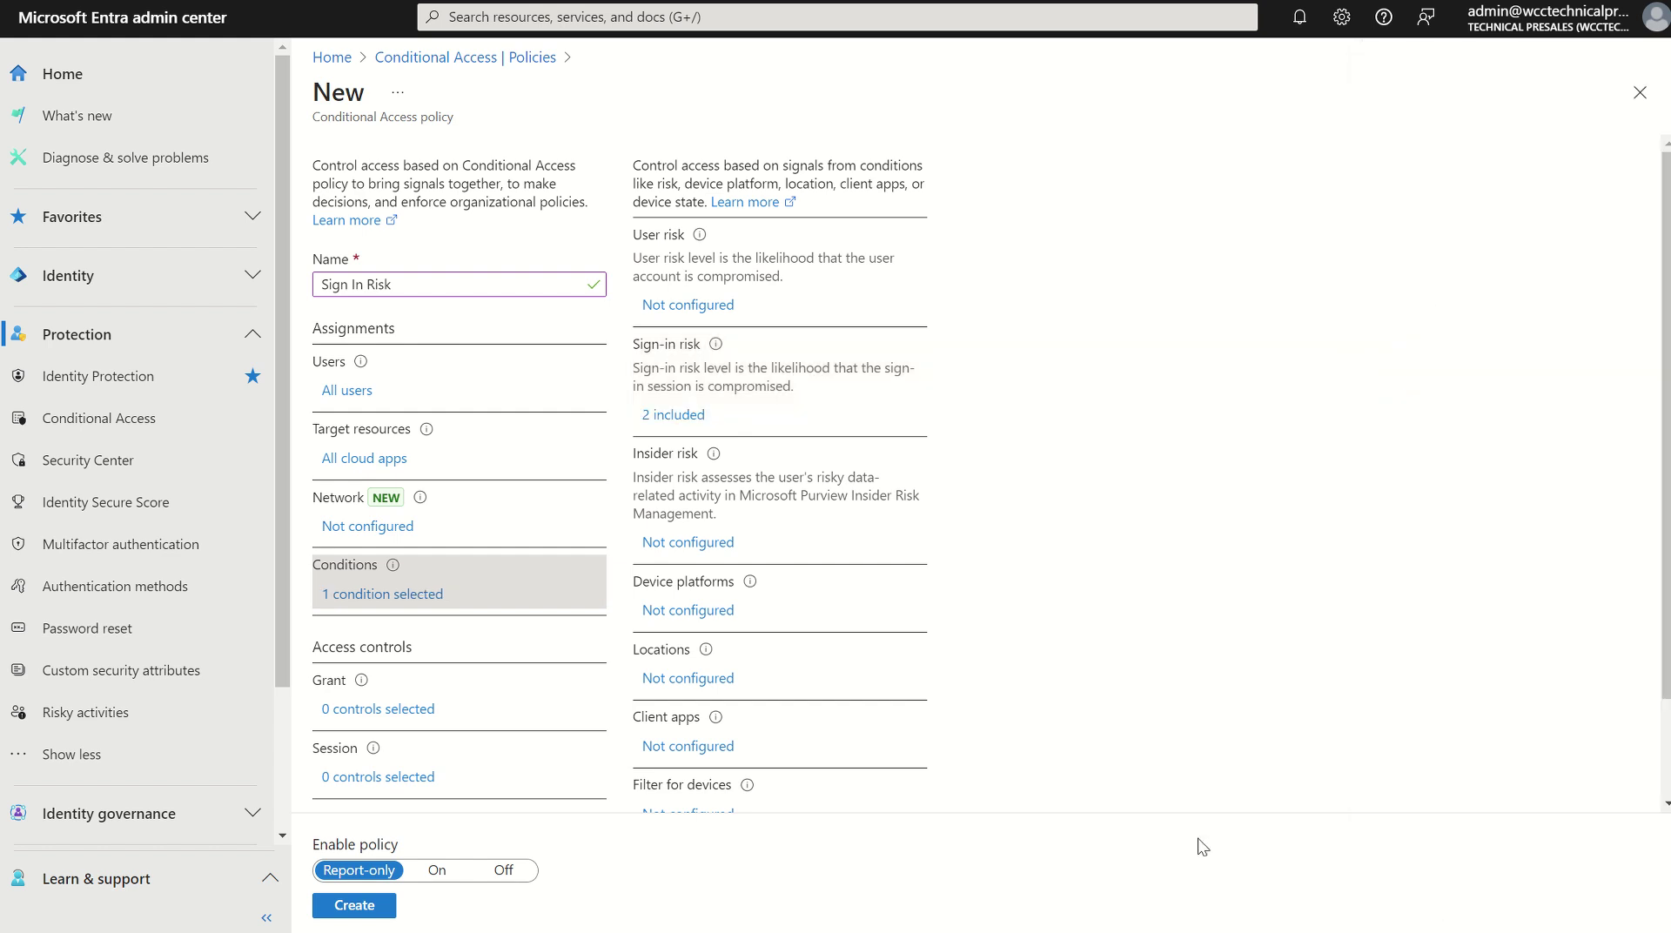
- Set the grant control to Require multifactor authentication, after briefly trying authentication strength
click(376, 710)
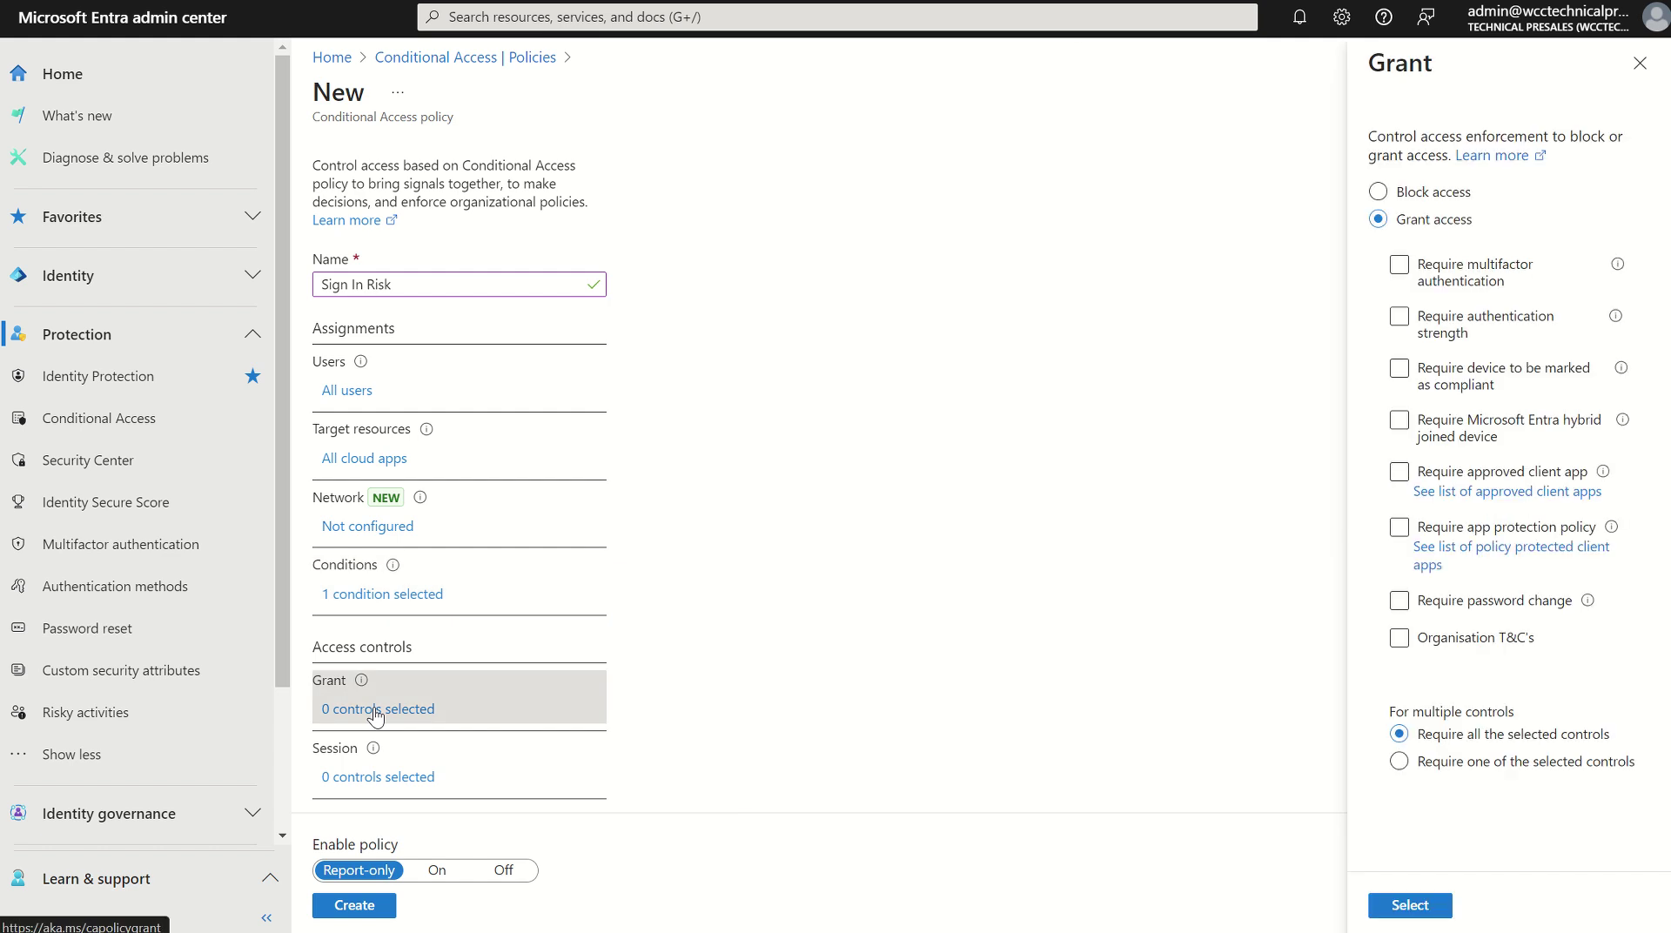
click(1399, 265)
click(1408, 269)
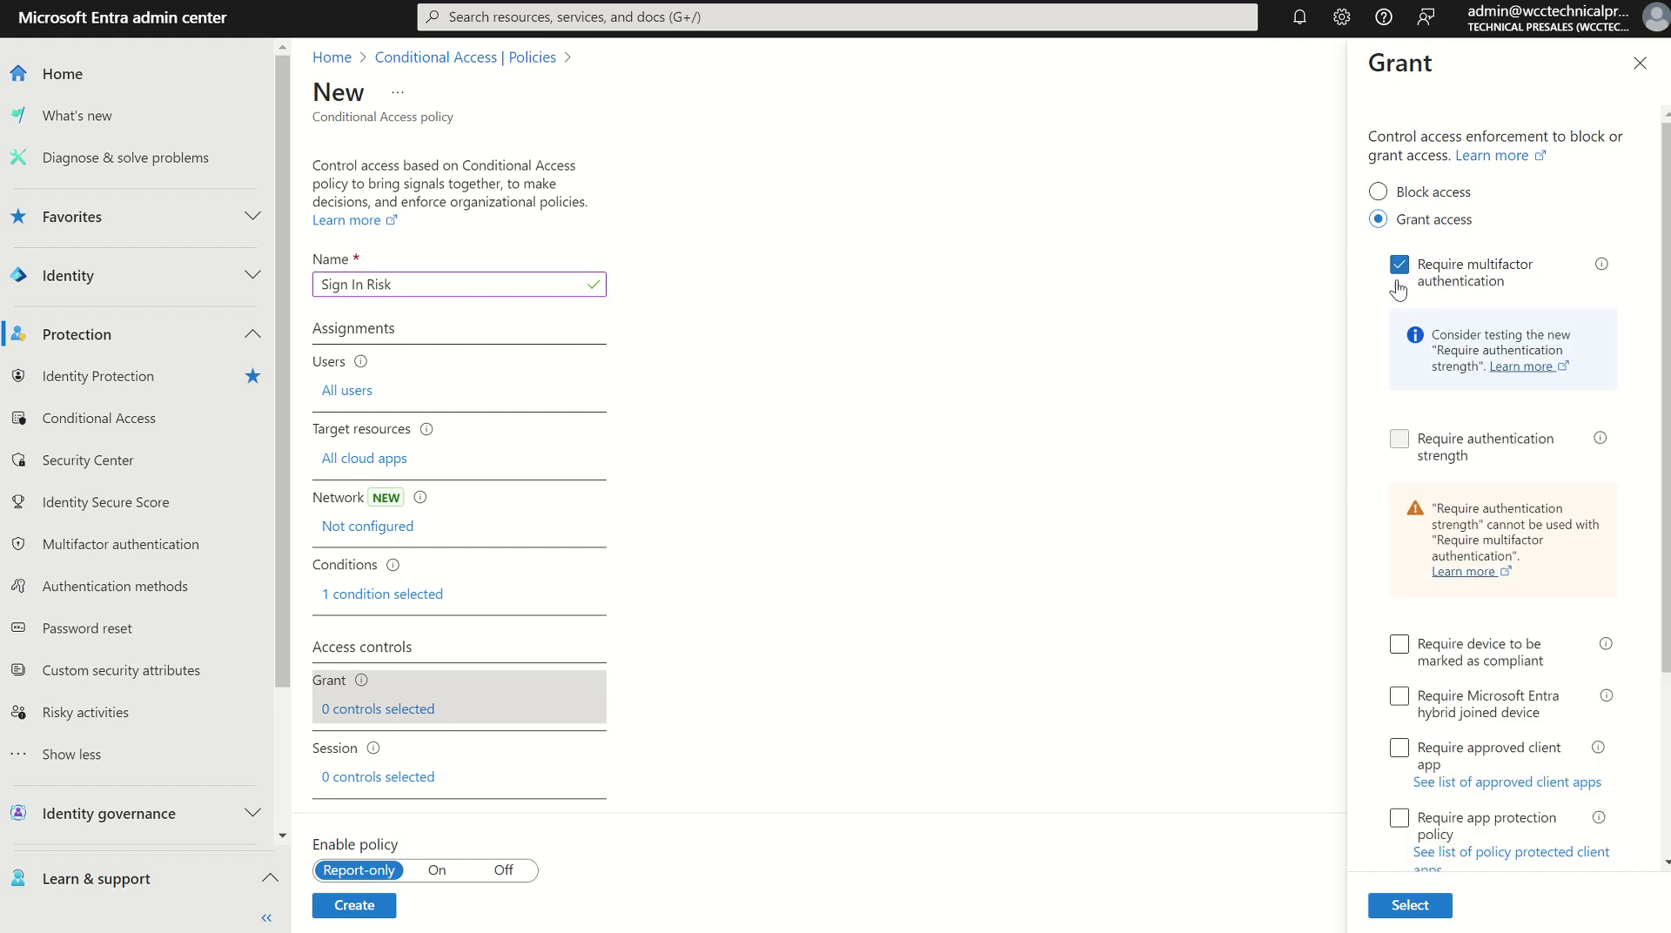
click(1400, 266)
click(1400, 317)
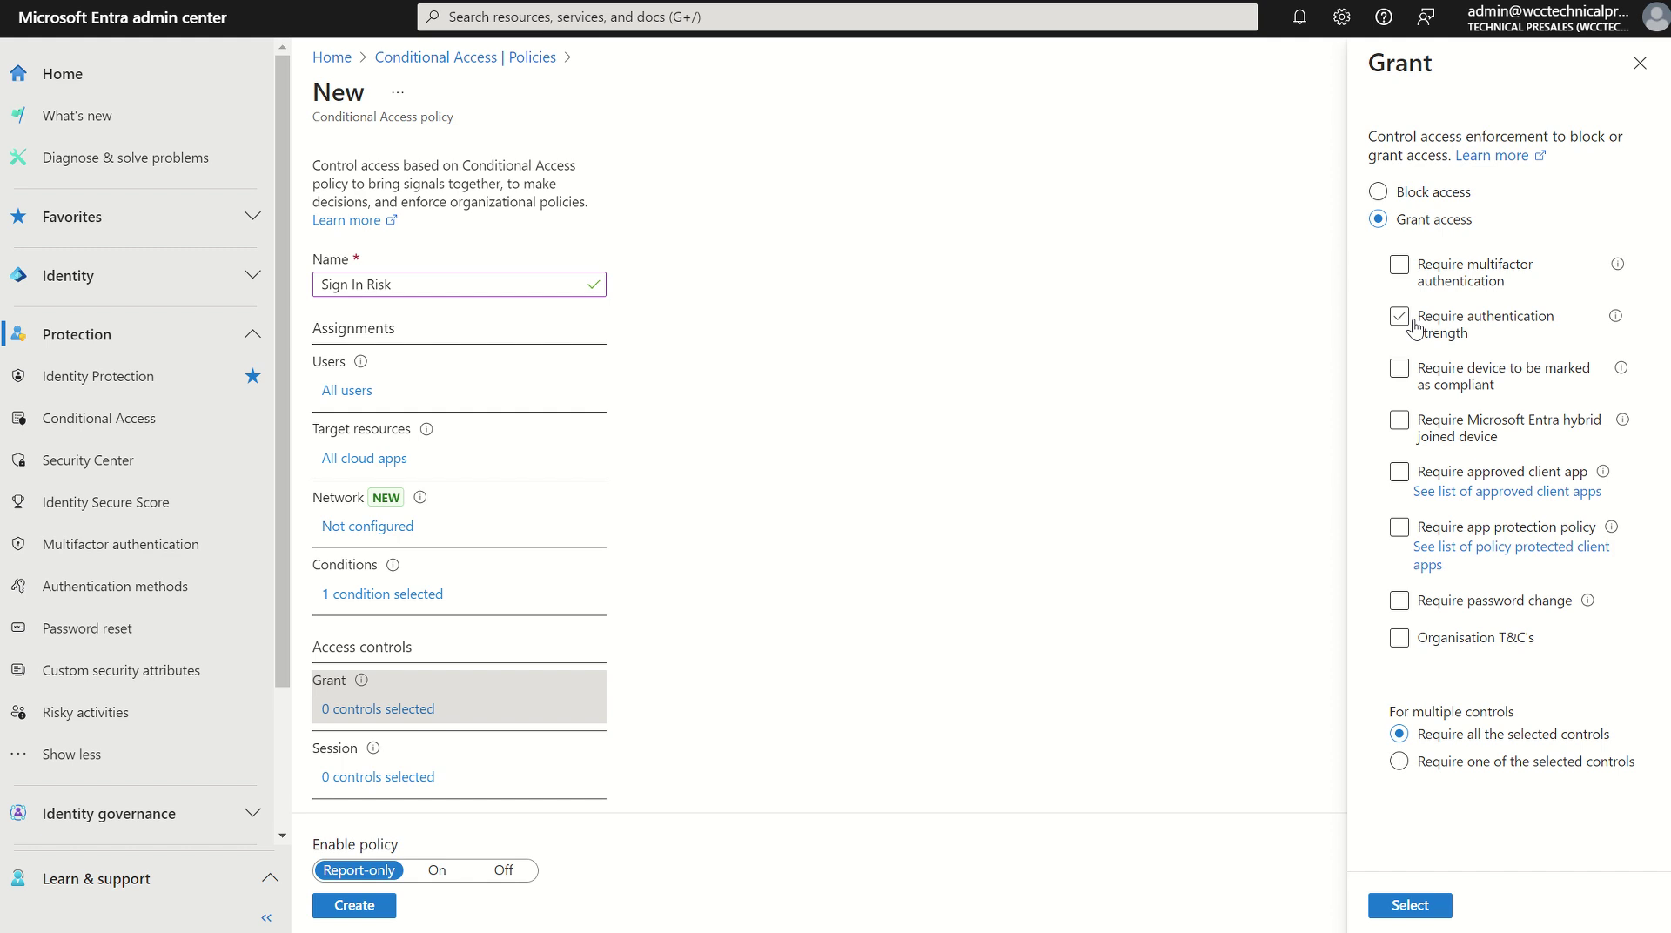
click(1404, 281)
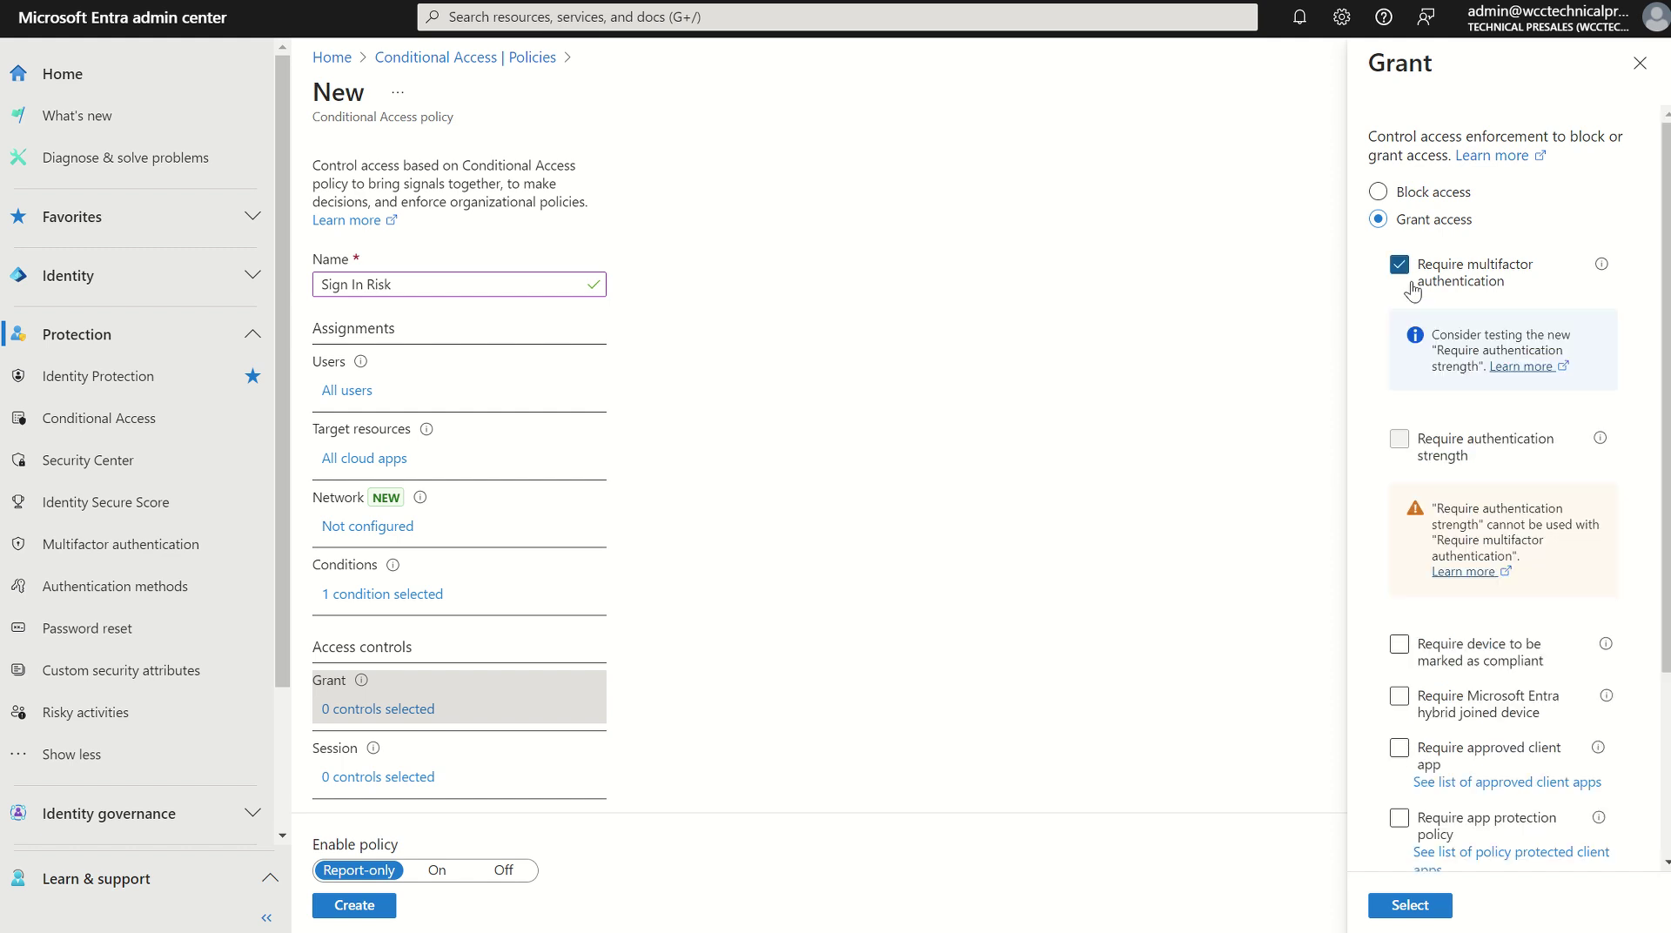
- Confirm the MFA grant and set the session Sign-in frequency to Every time
click(1403, 907)
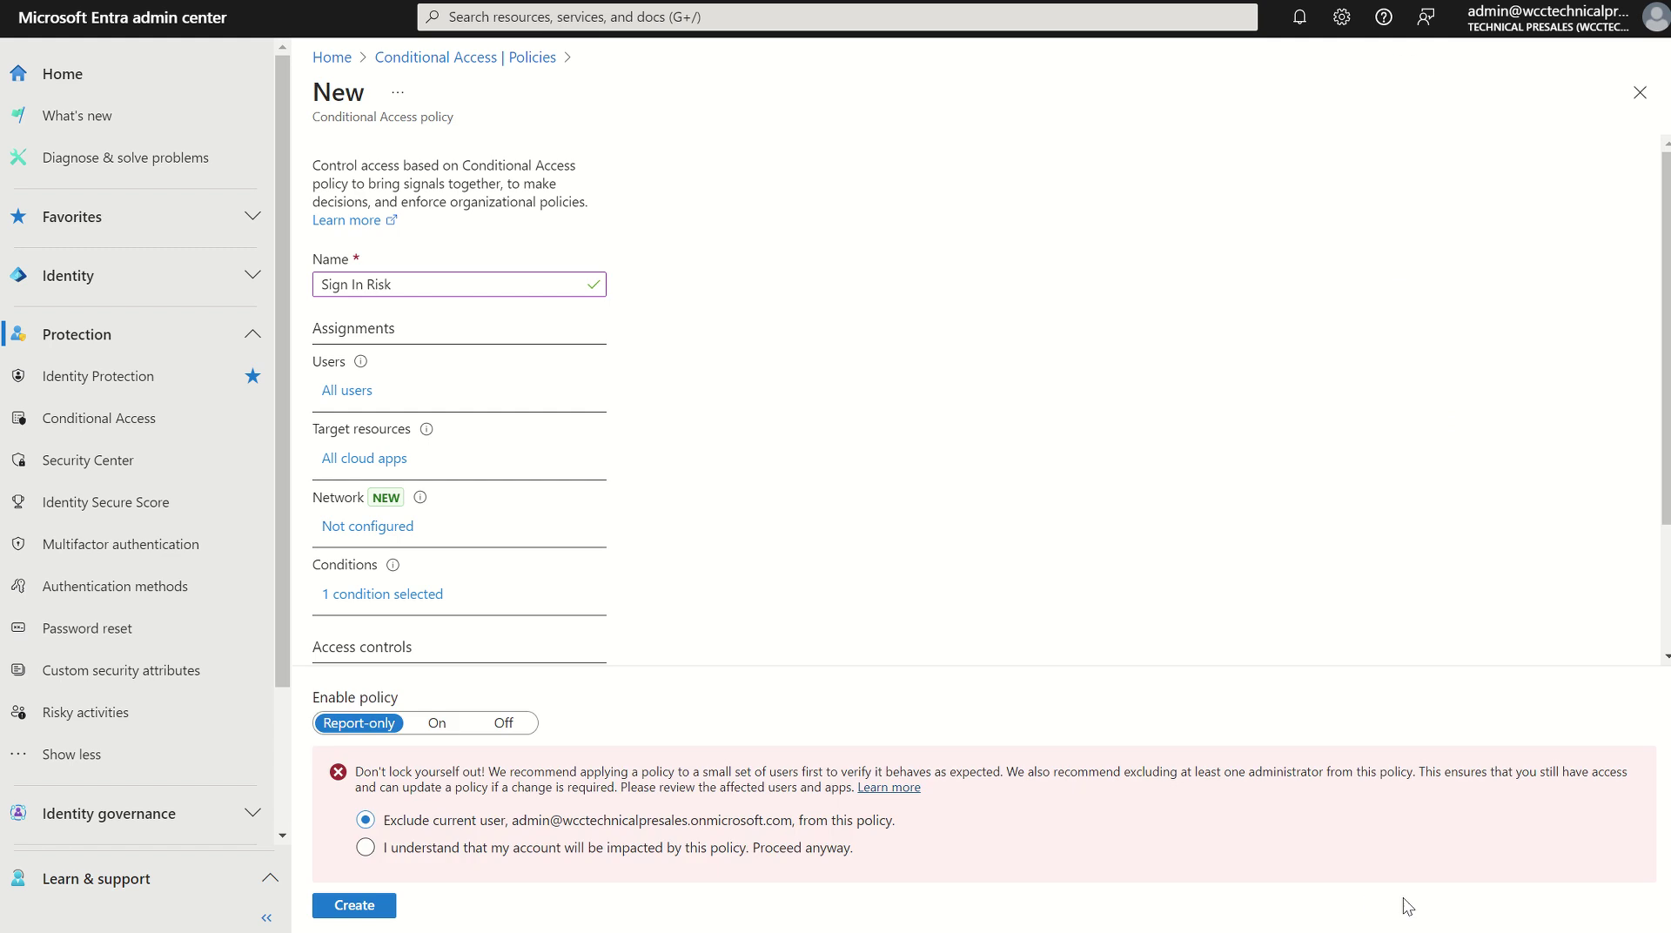
scroll(824, 514, down, 2)
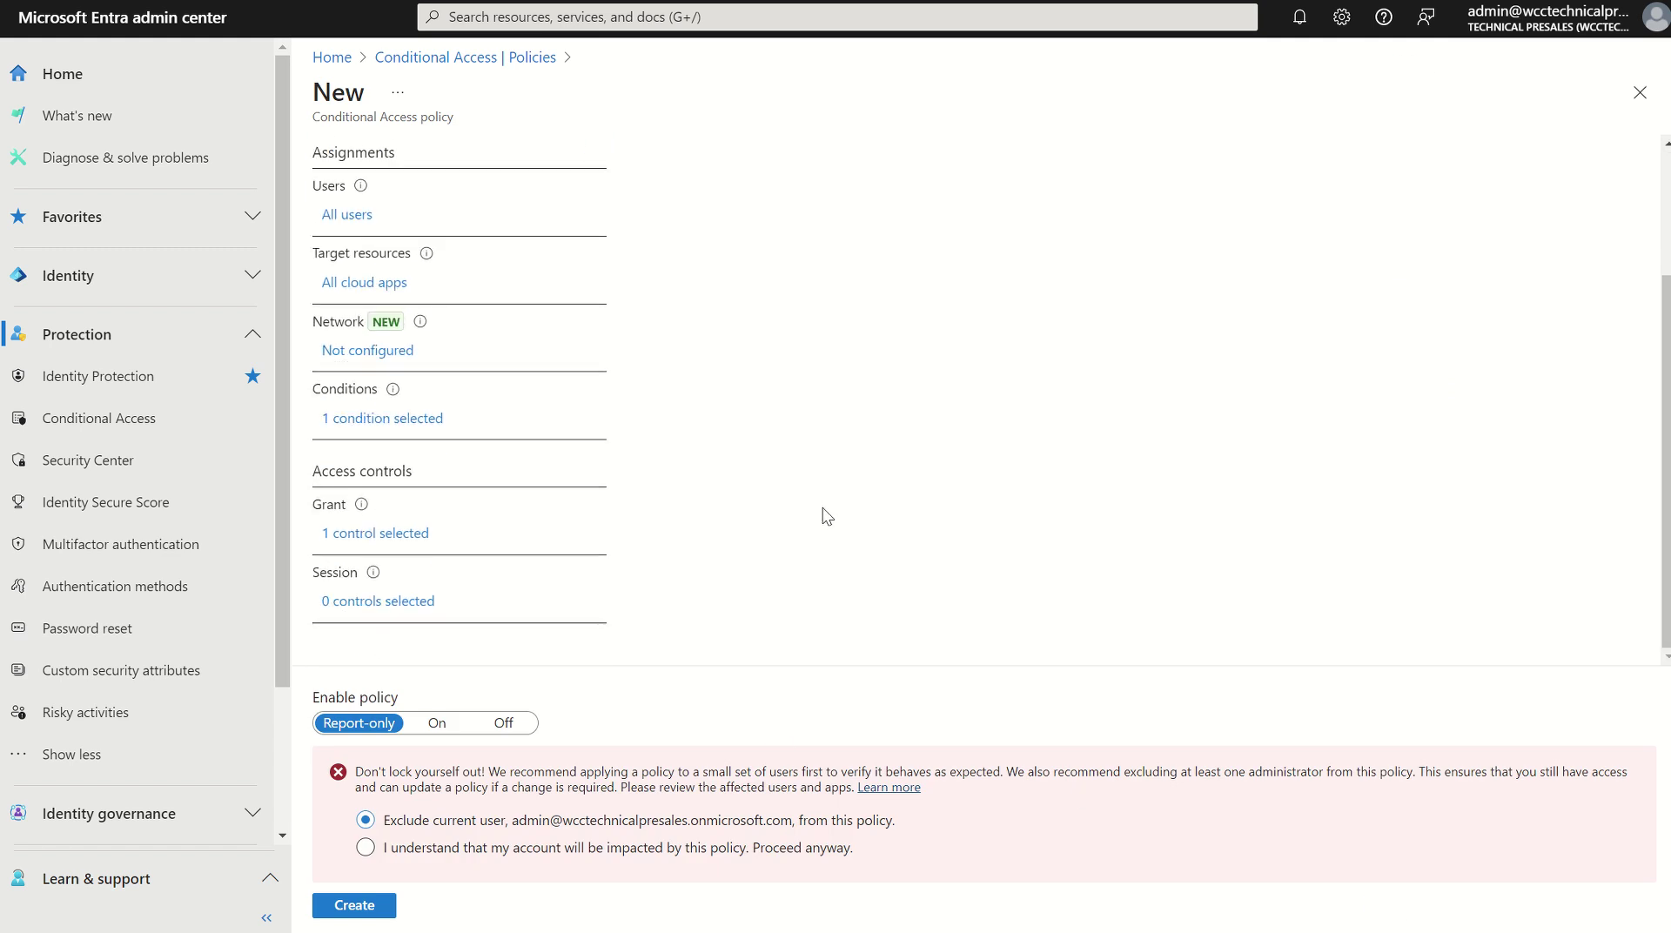
click(396, 603)
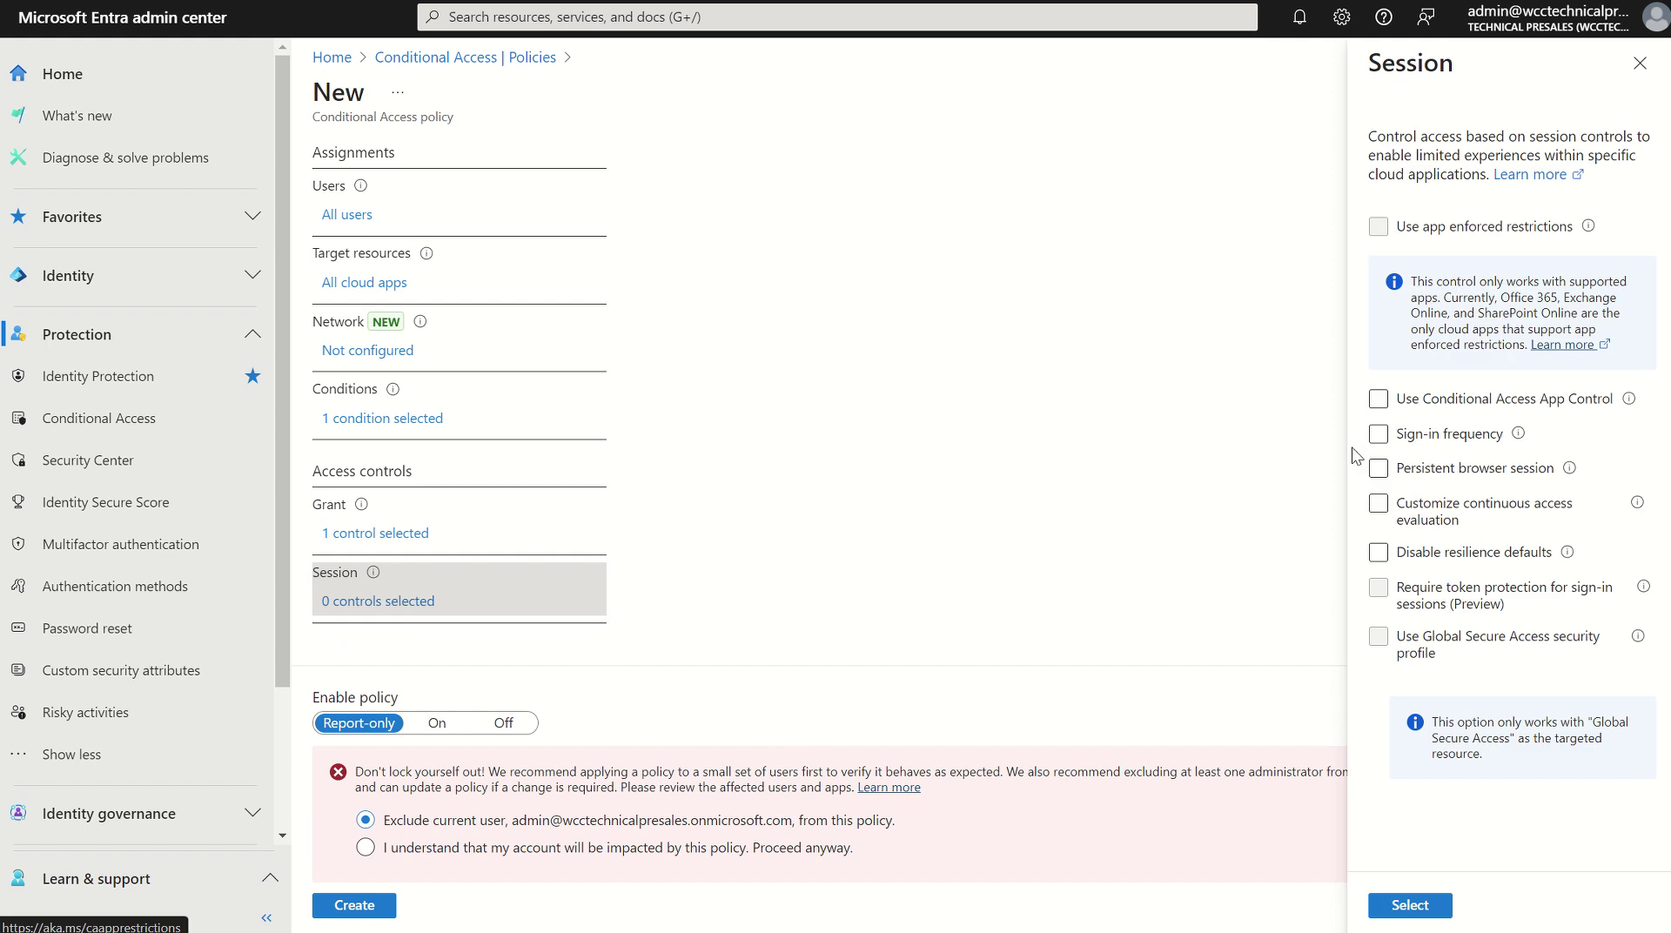
click(1378, 434)
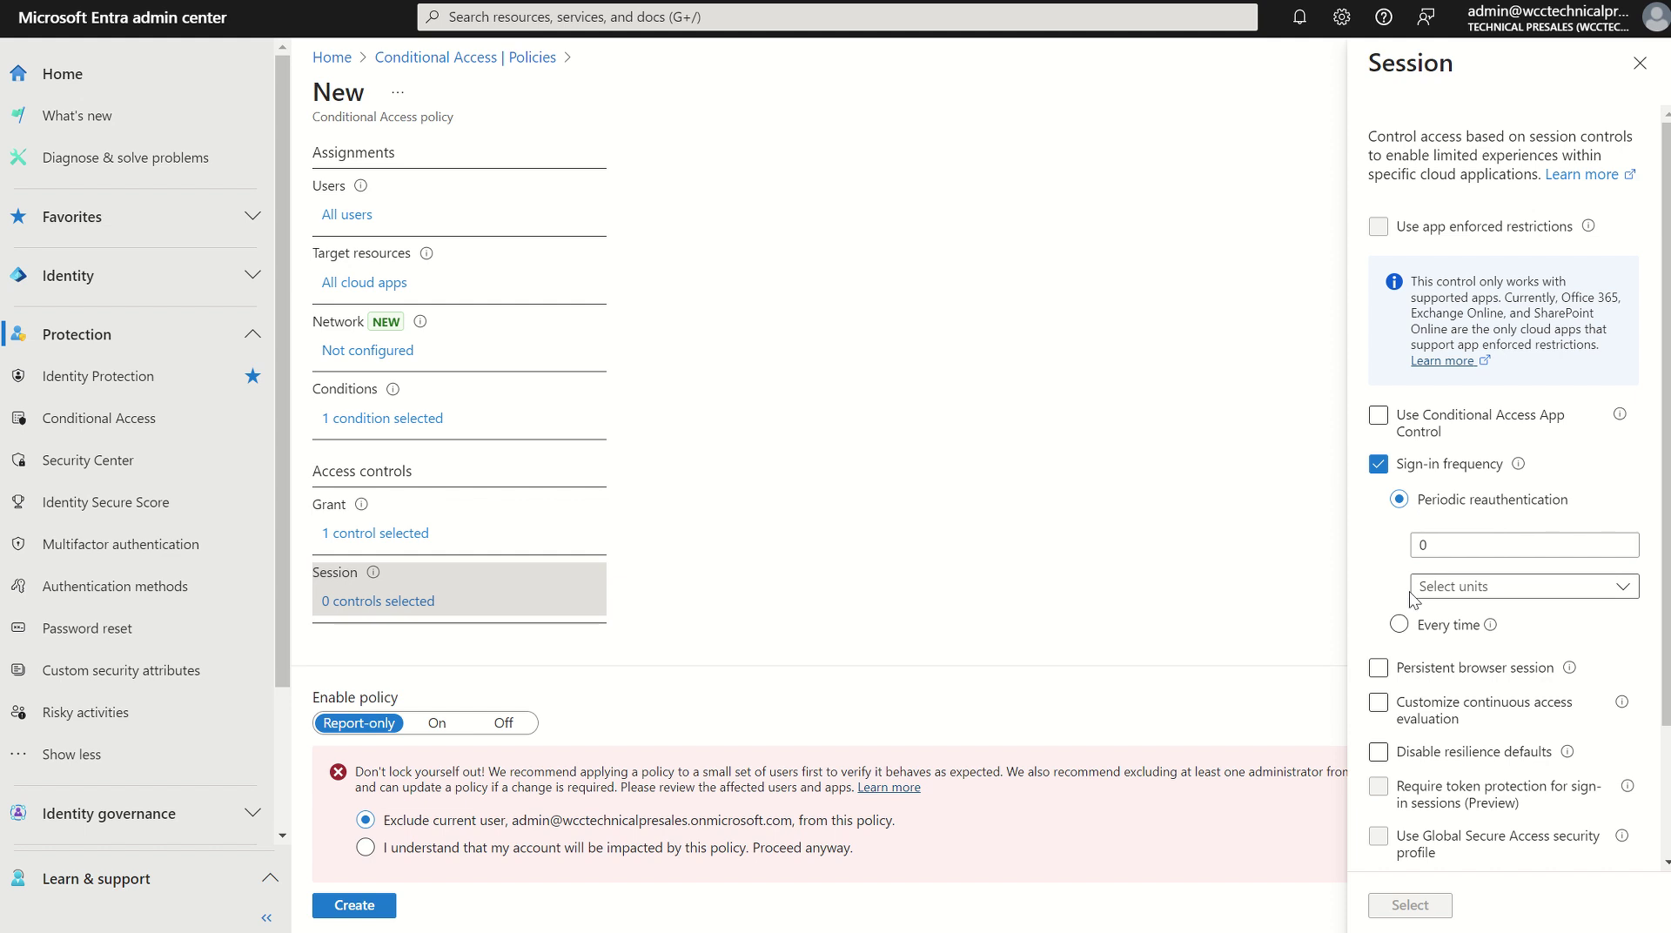
click(1401, 628)
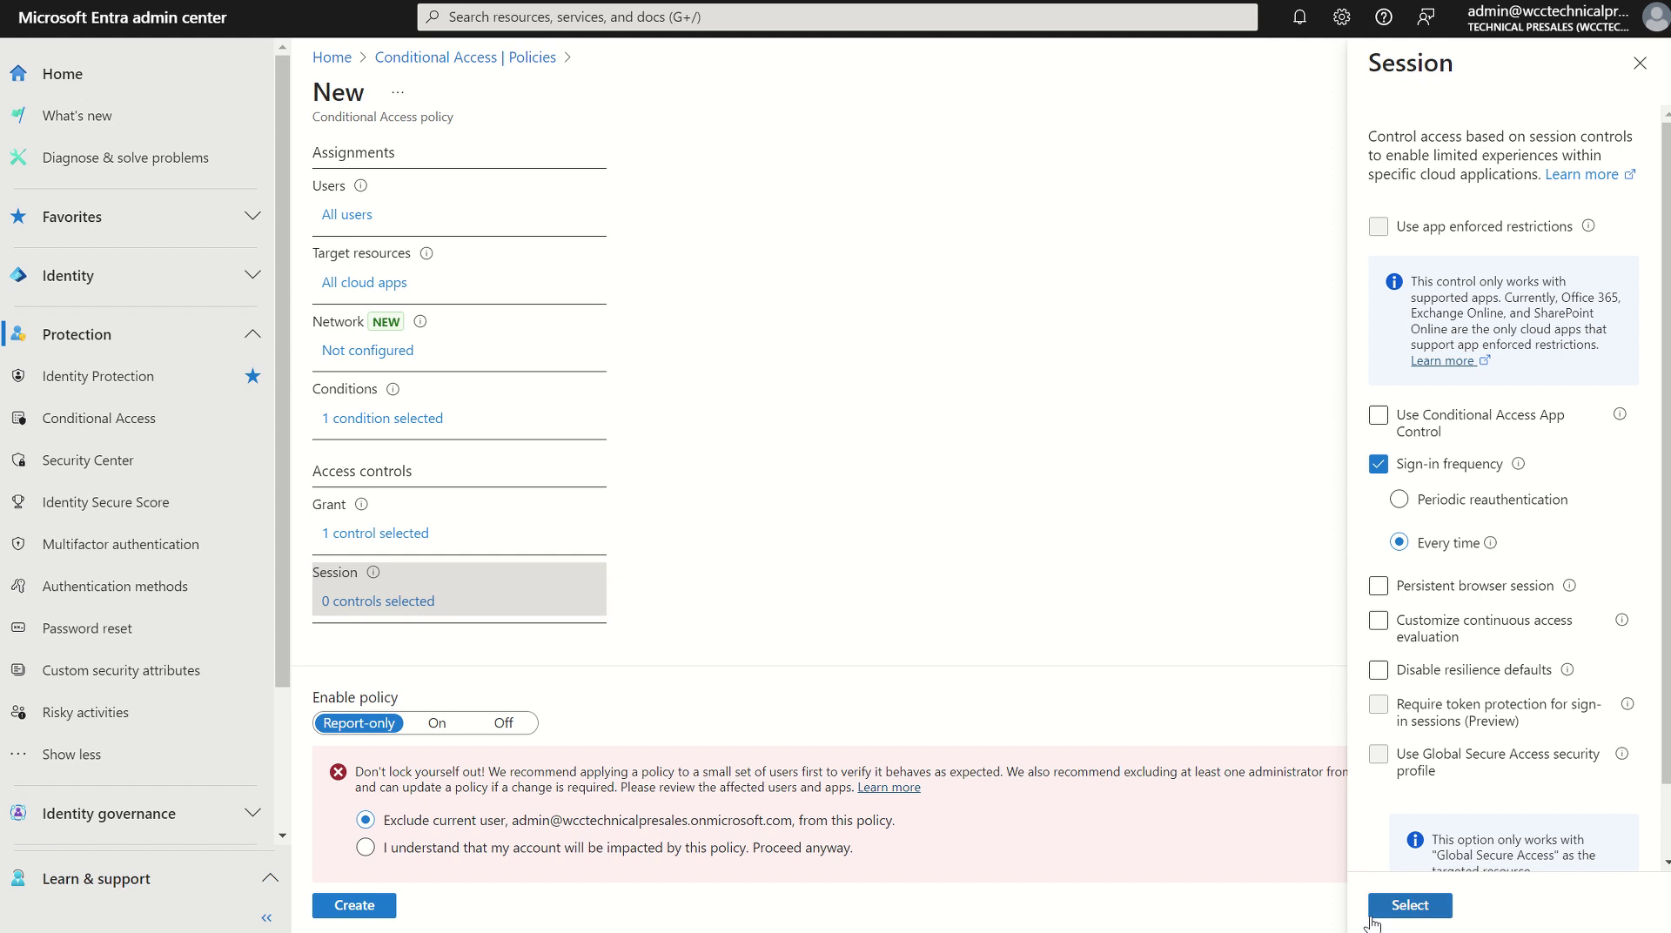
click(1406, 906)
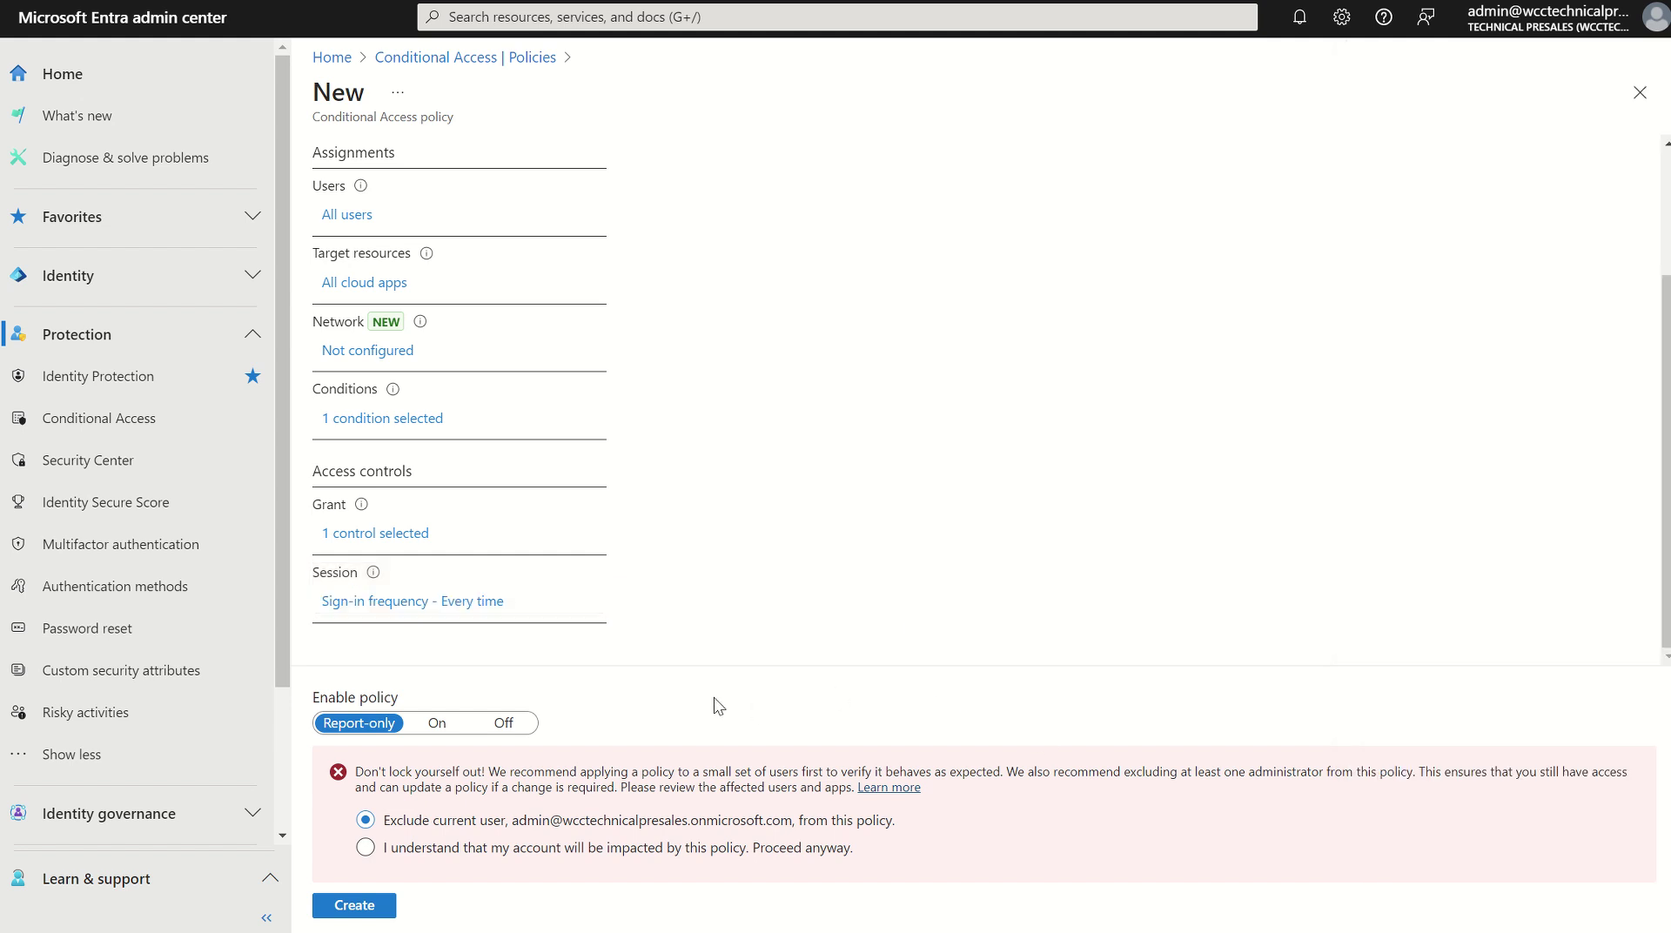
- Leave the Sign In Risk policy in Report-only mode and create it
click(437, 722)
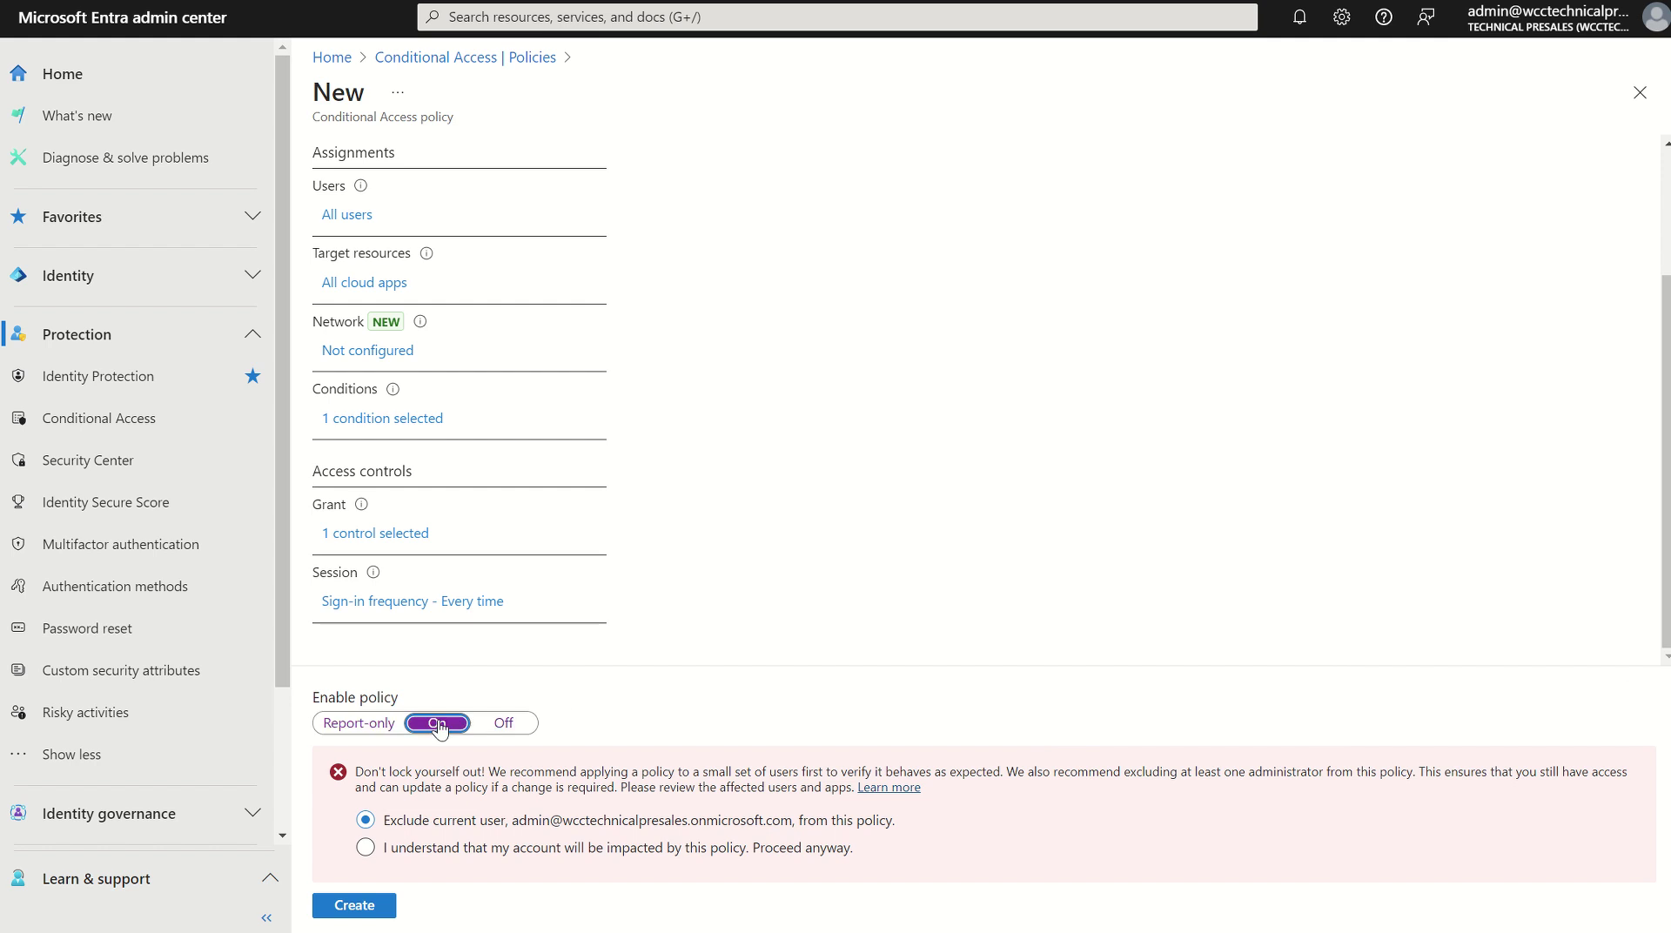
click(390, 731)
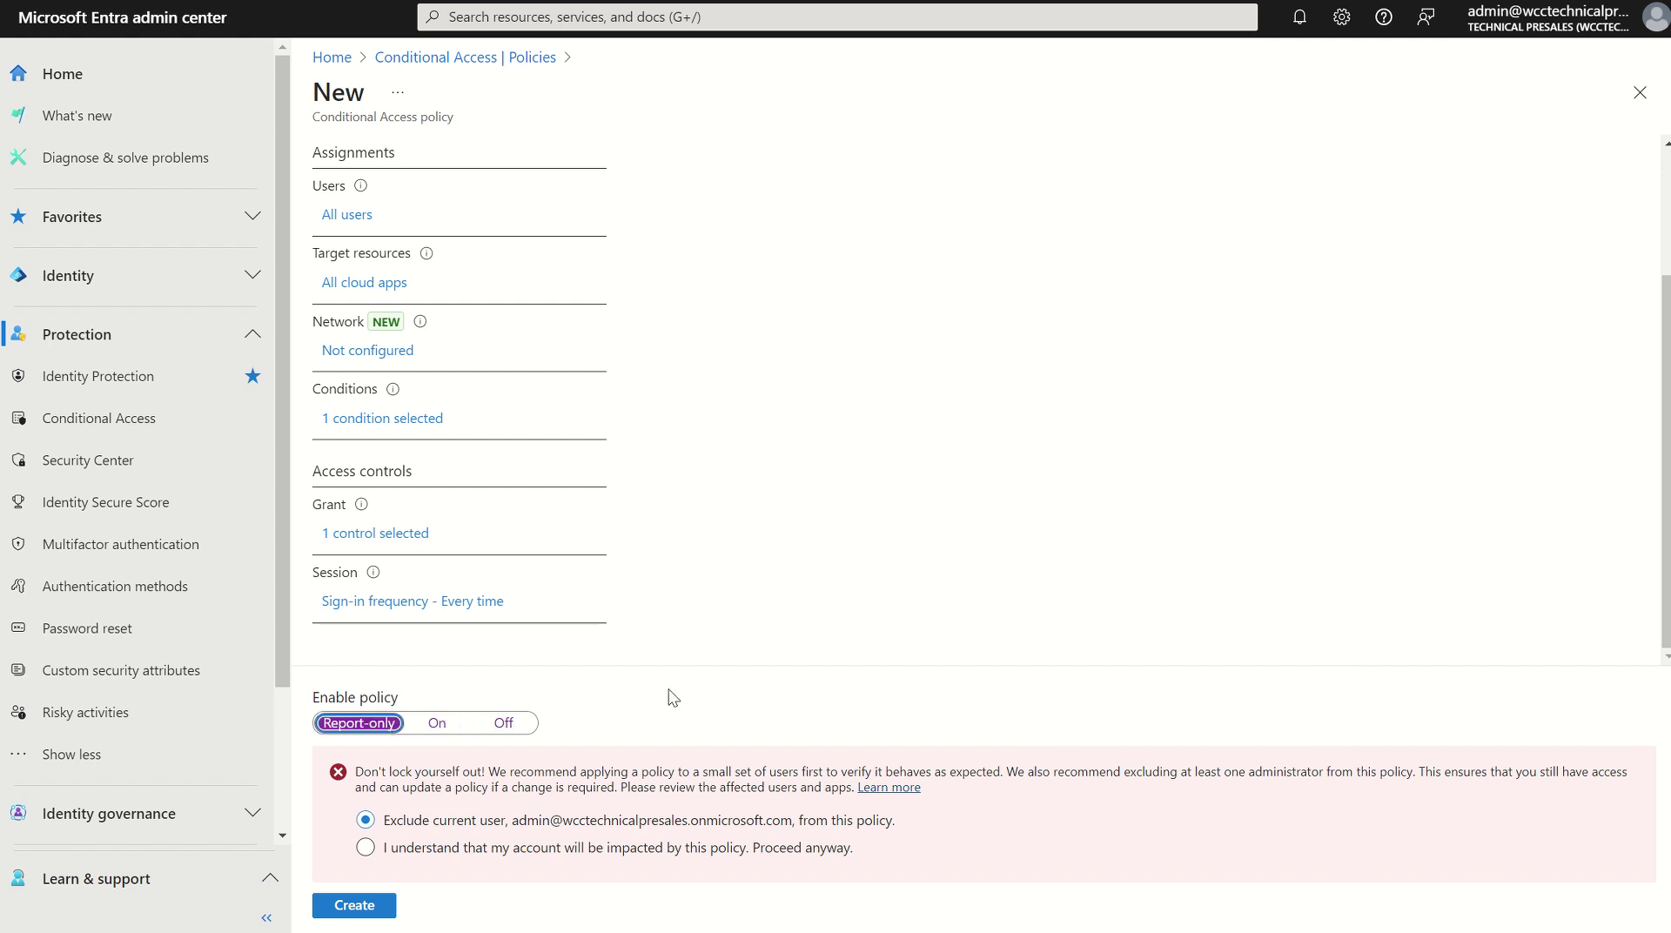
drag(357, 779, 477, 787)
click(957, 528)
click(366, 910)
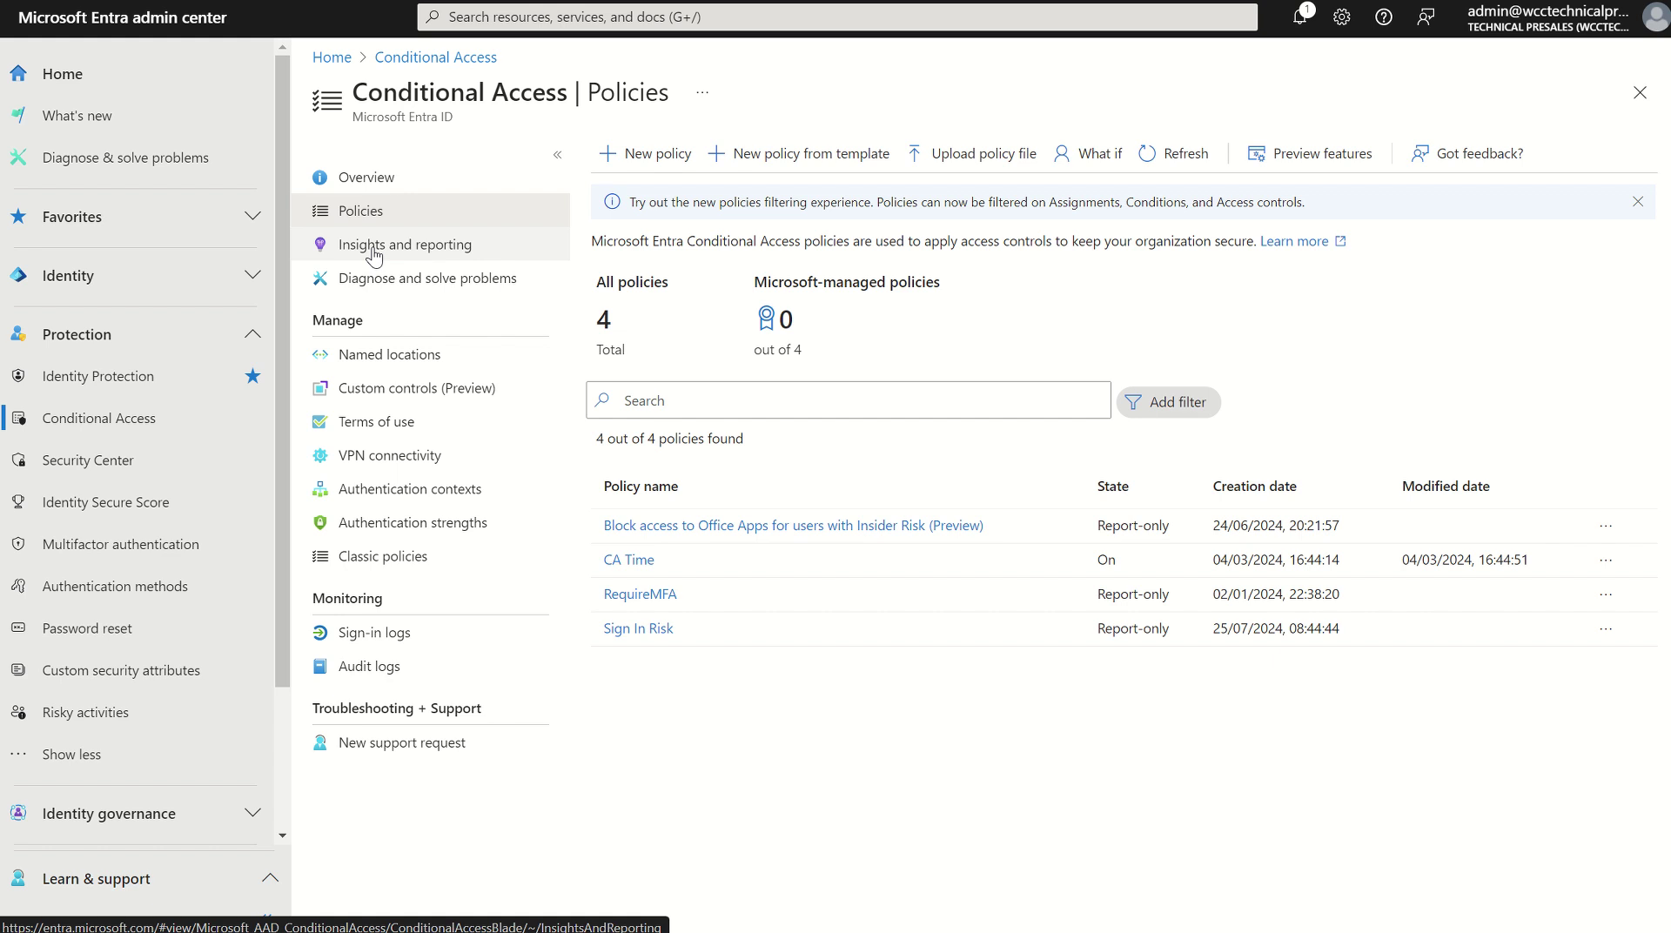
- Start a new Conditional Access policy named 'User Risk Policy'
click(647, 157)
click(385, 285)
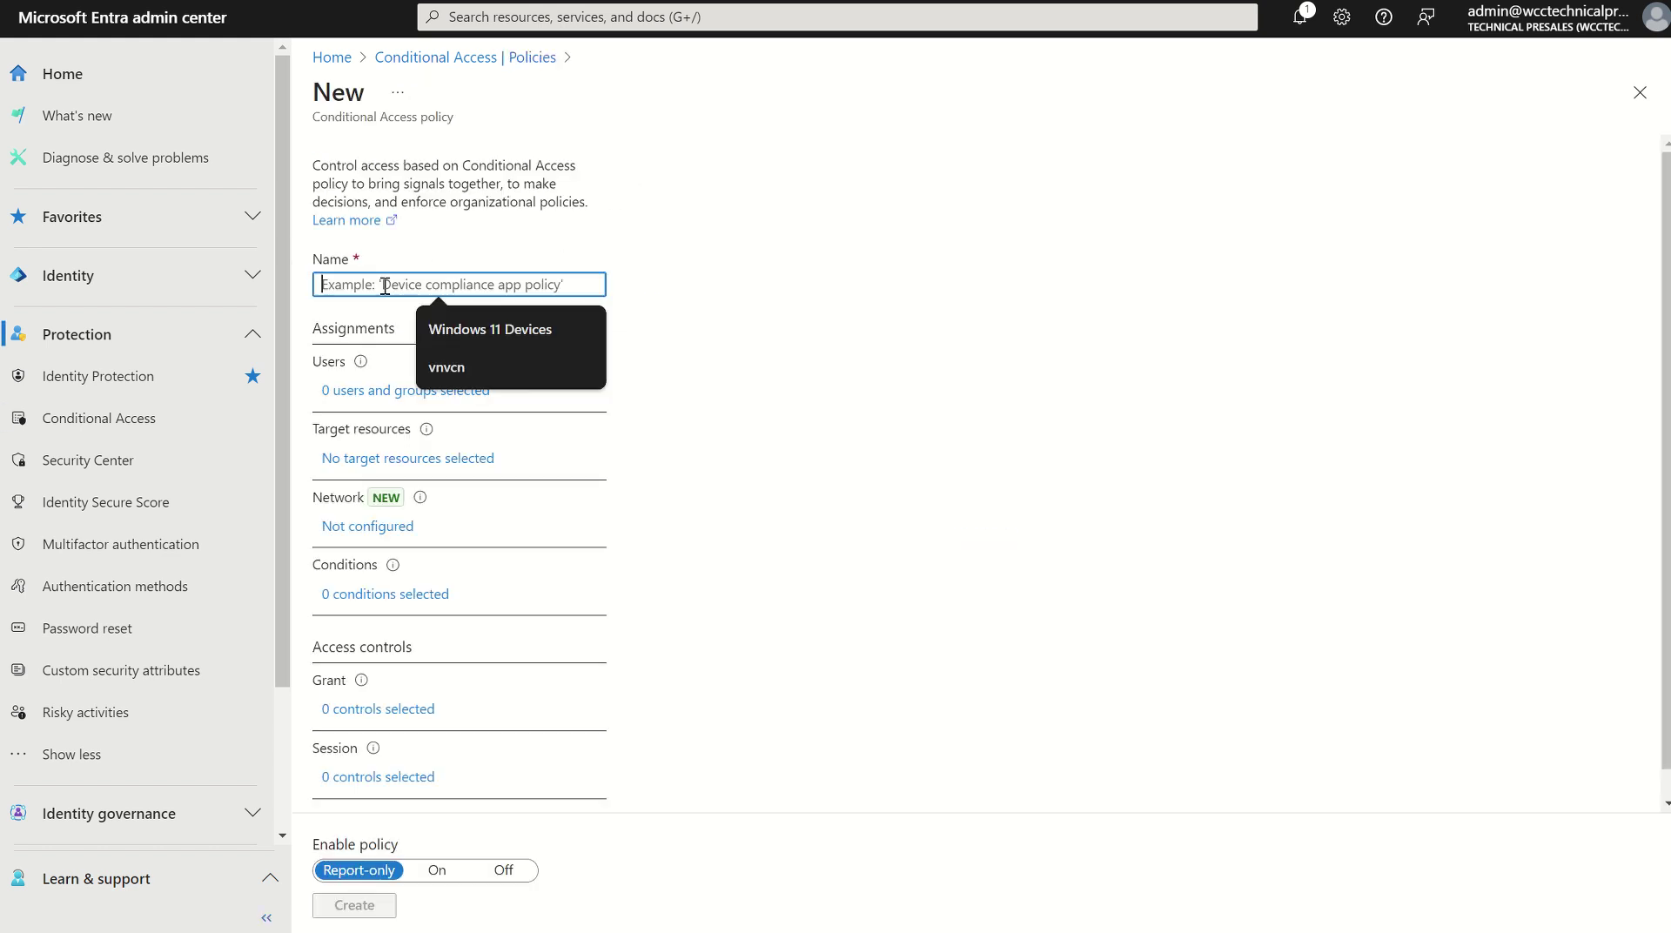
text(User Risk)
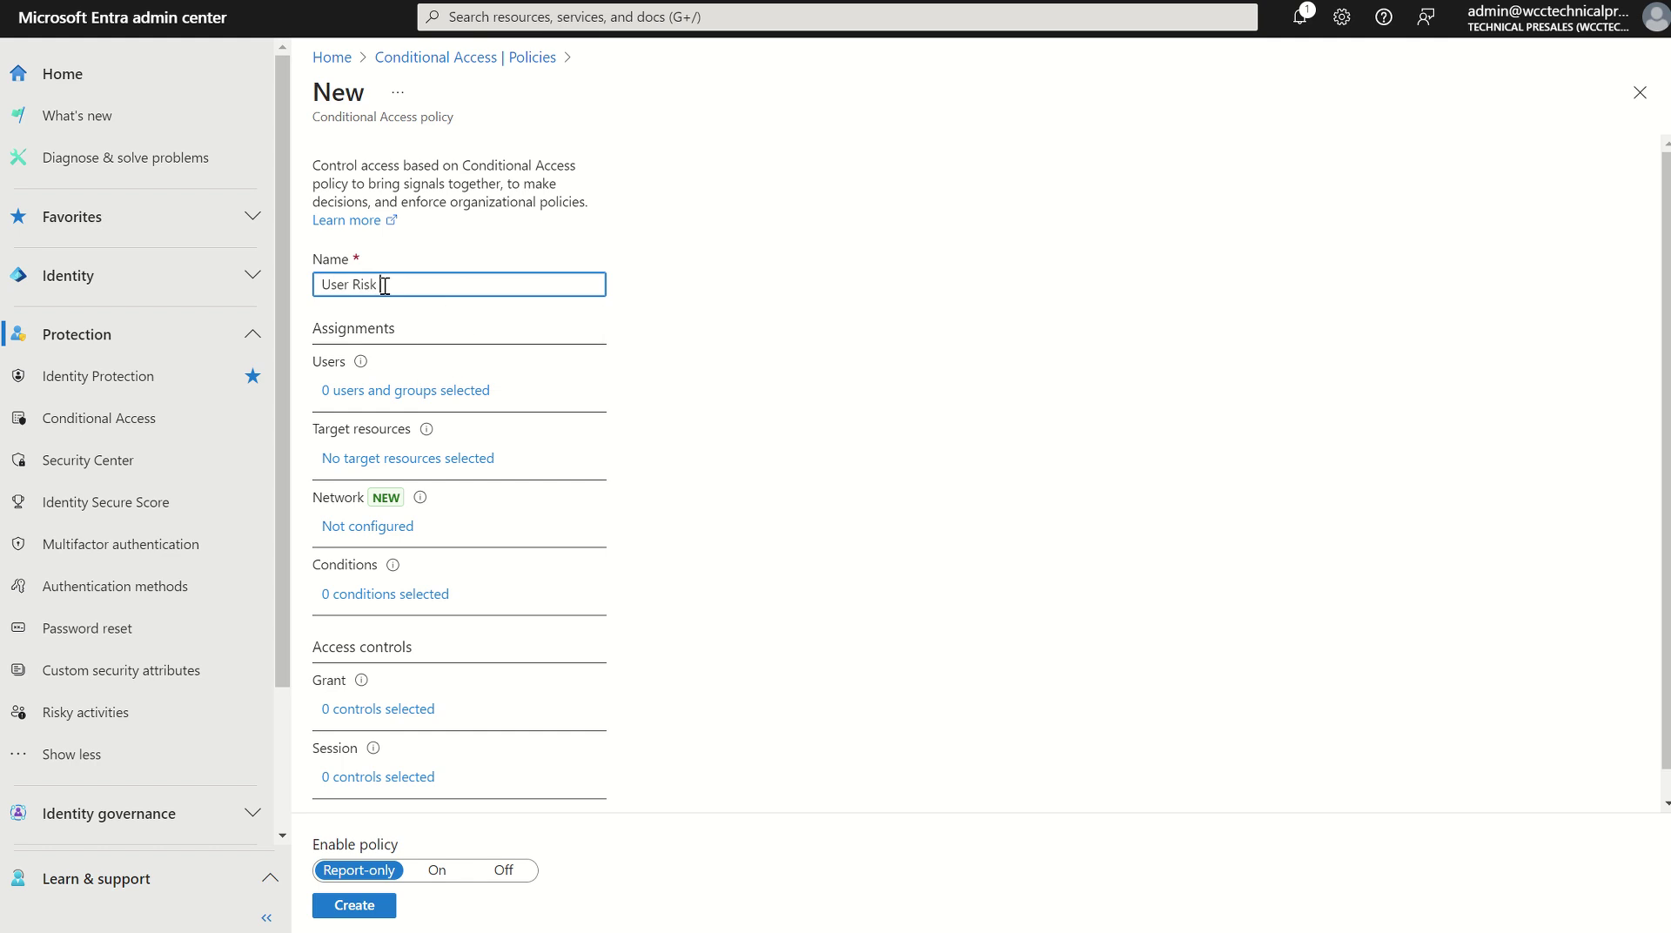
key(BackSpace)
text(Policy)
key(BackSpace)
key(BackSpace)
key(BackSpace)
key(BackSpace)
key(BackSpace)
text(olicy)
- Assign the policy to All users and target All cloud apps
click(349, 396)
click(702, 342)
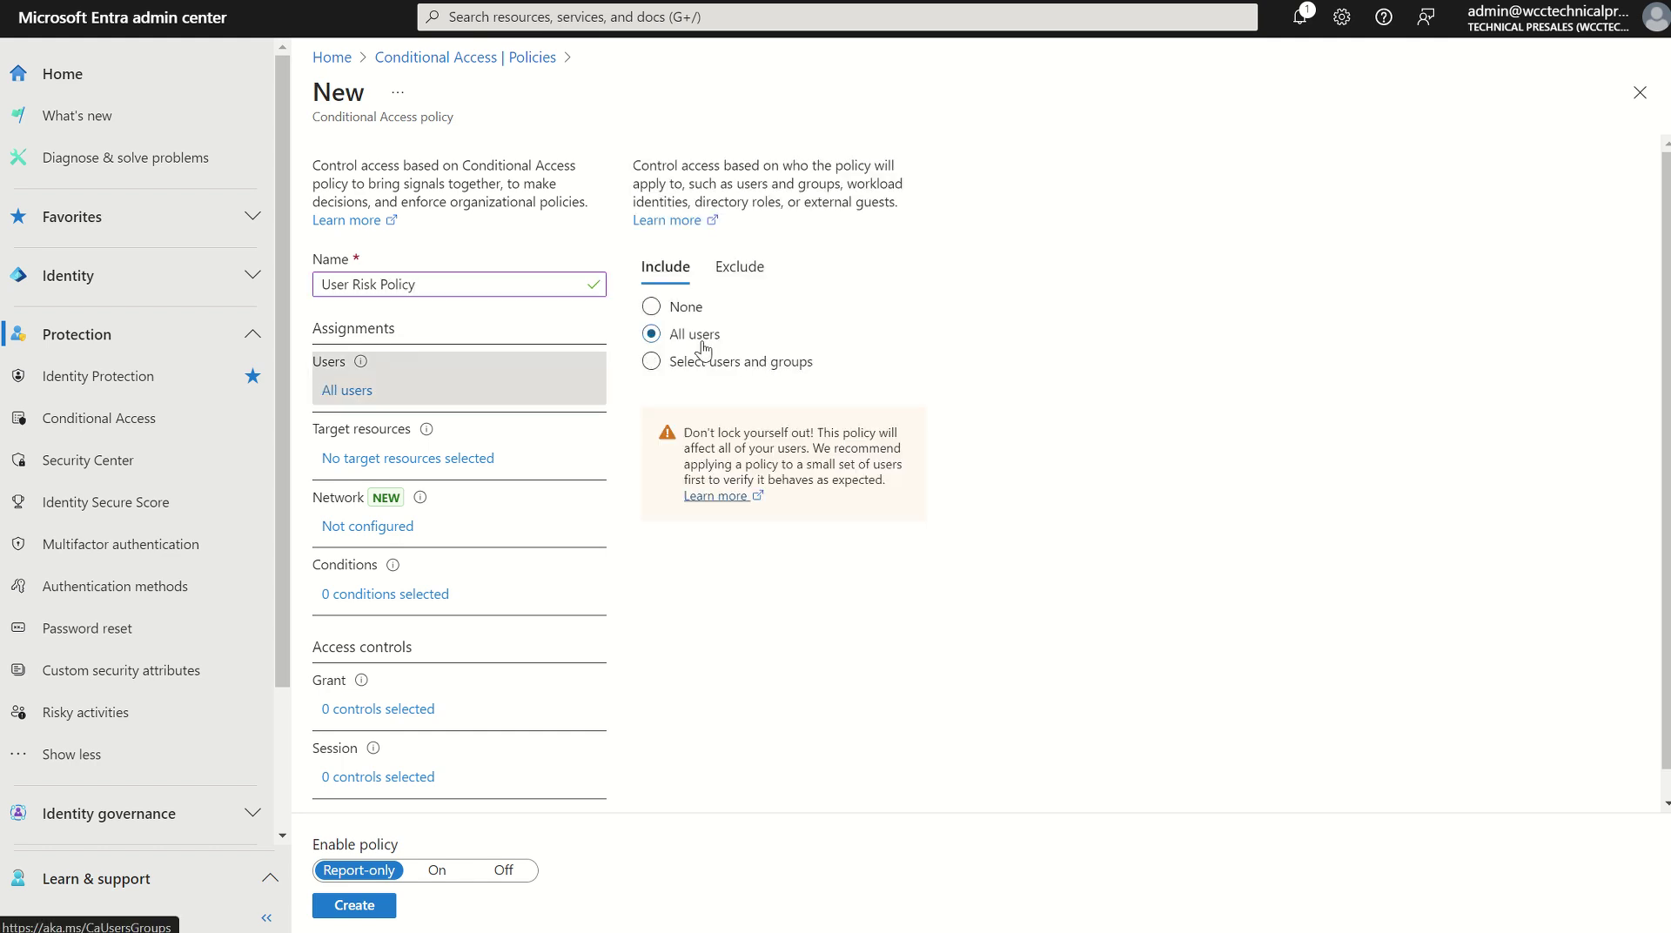
click(430, 468)
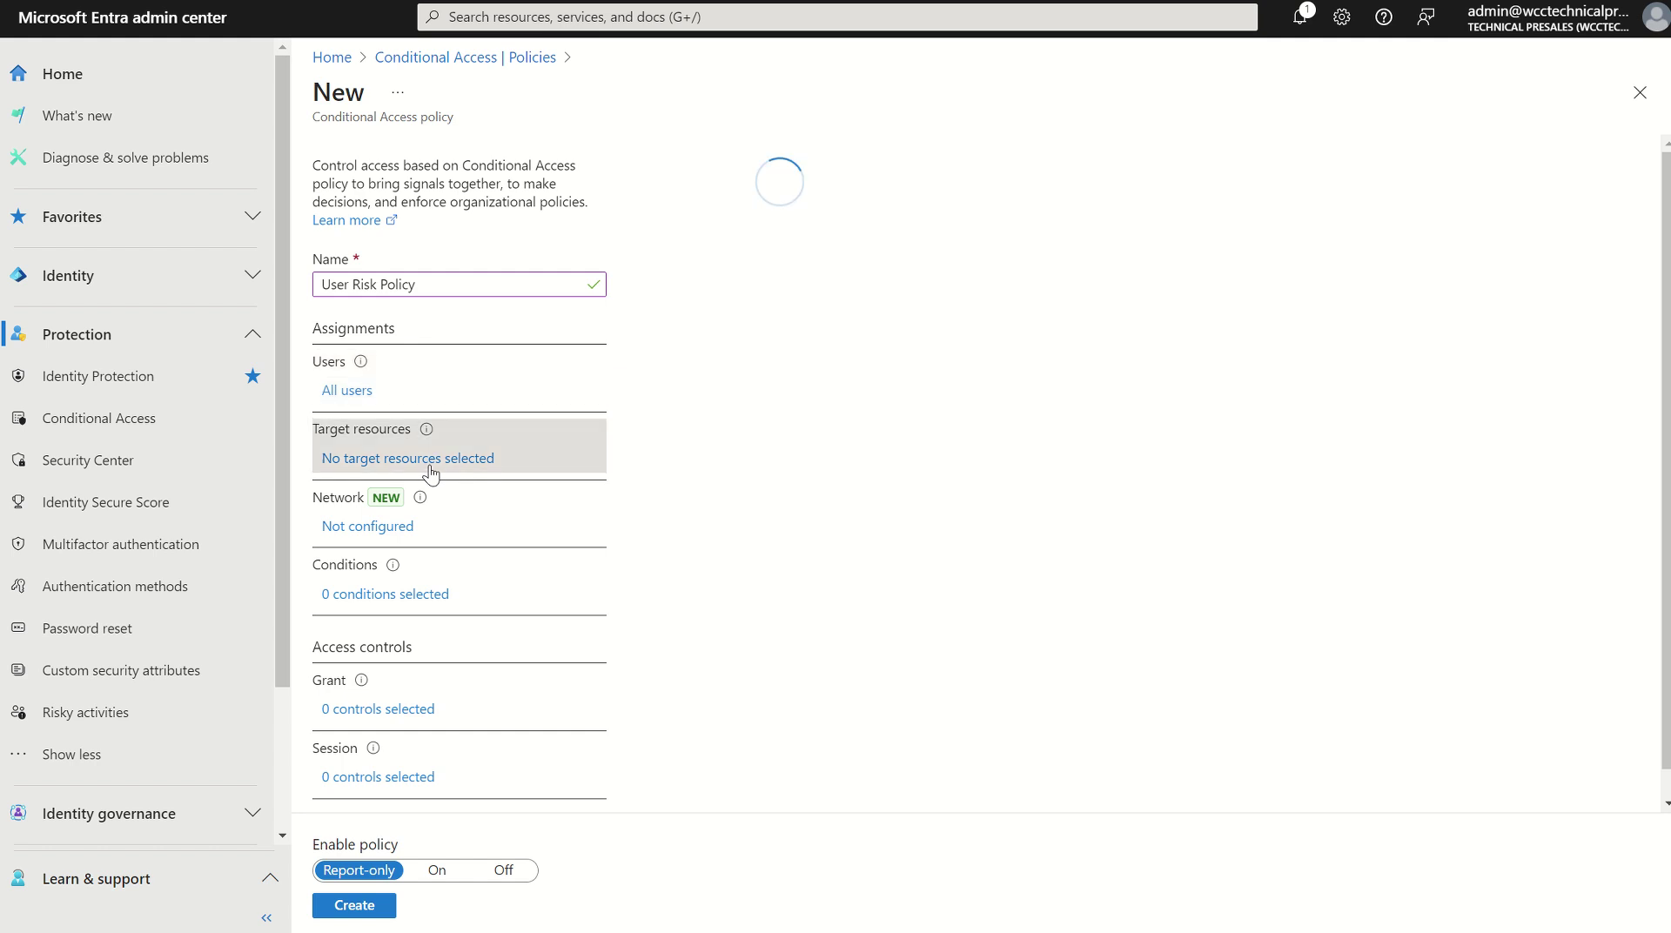
click(653, 378)
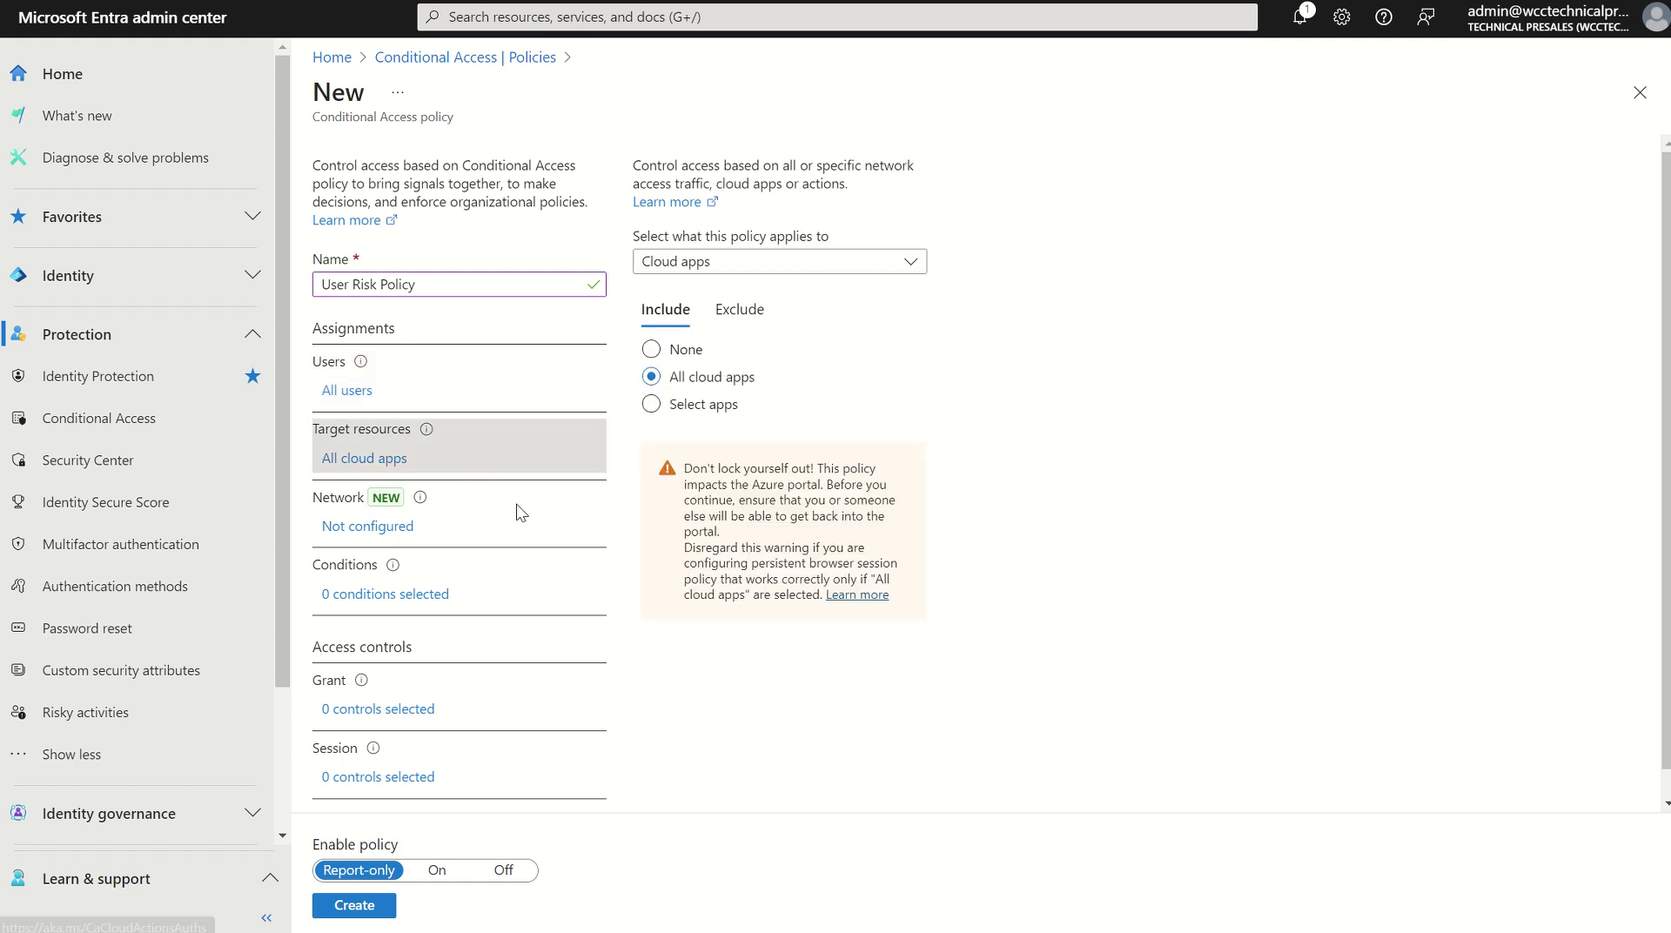
- Configure the User risk condition to include Medium and High risk levels
click(417, 596)
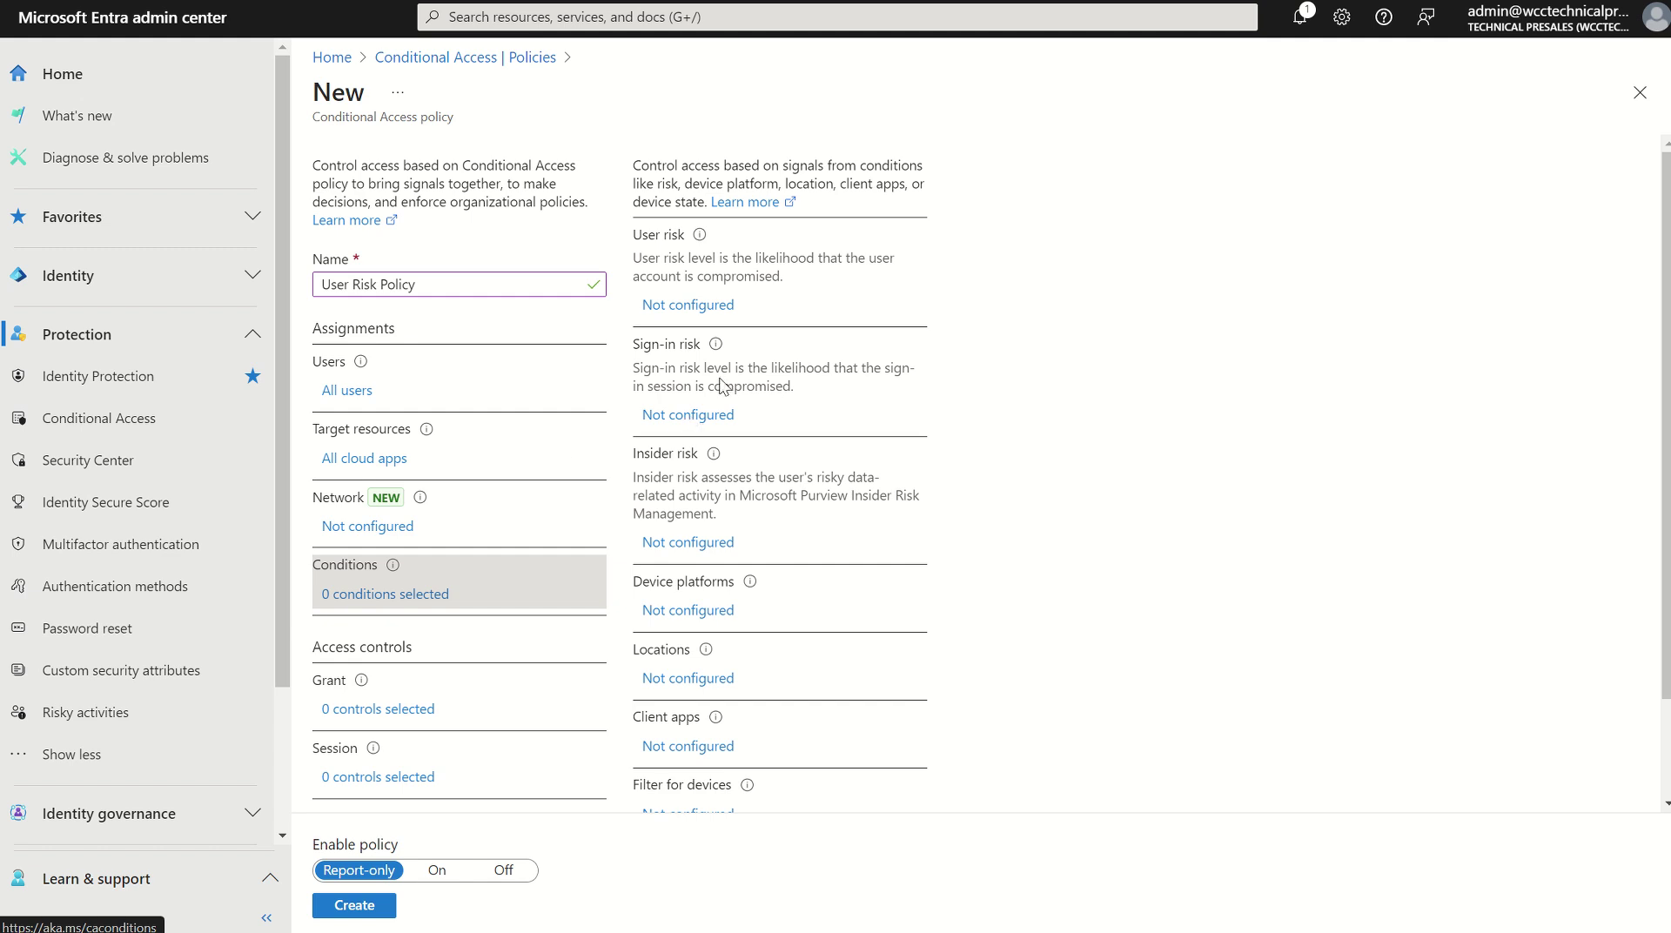
click(714, 307)
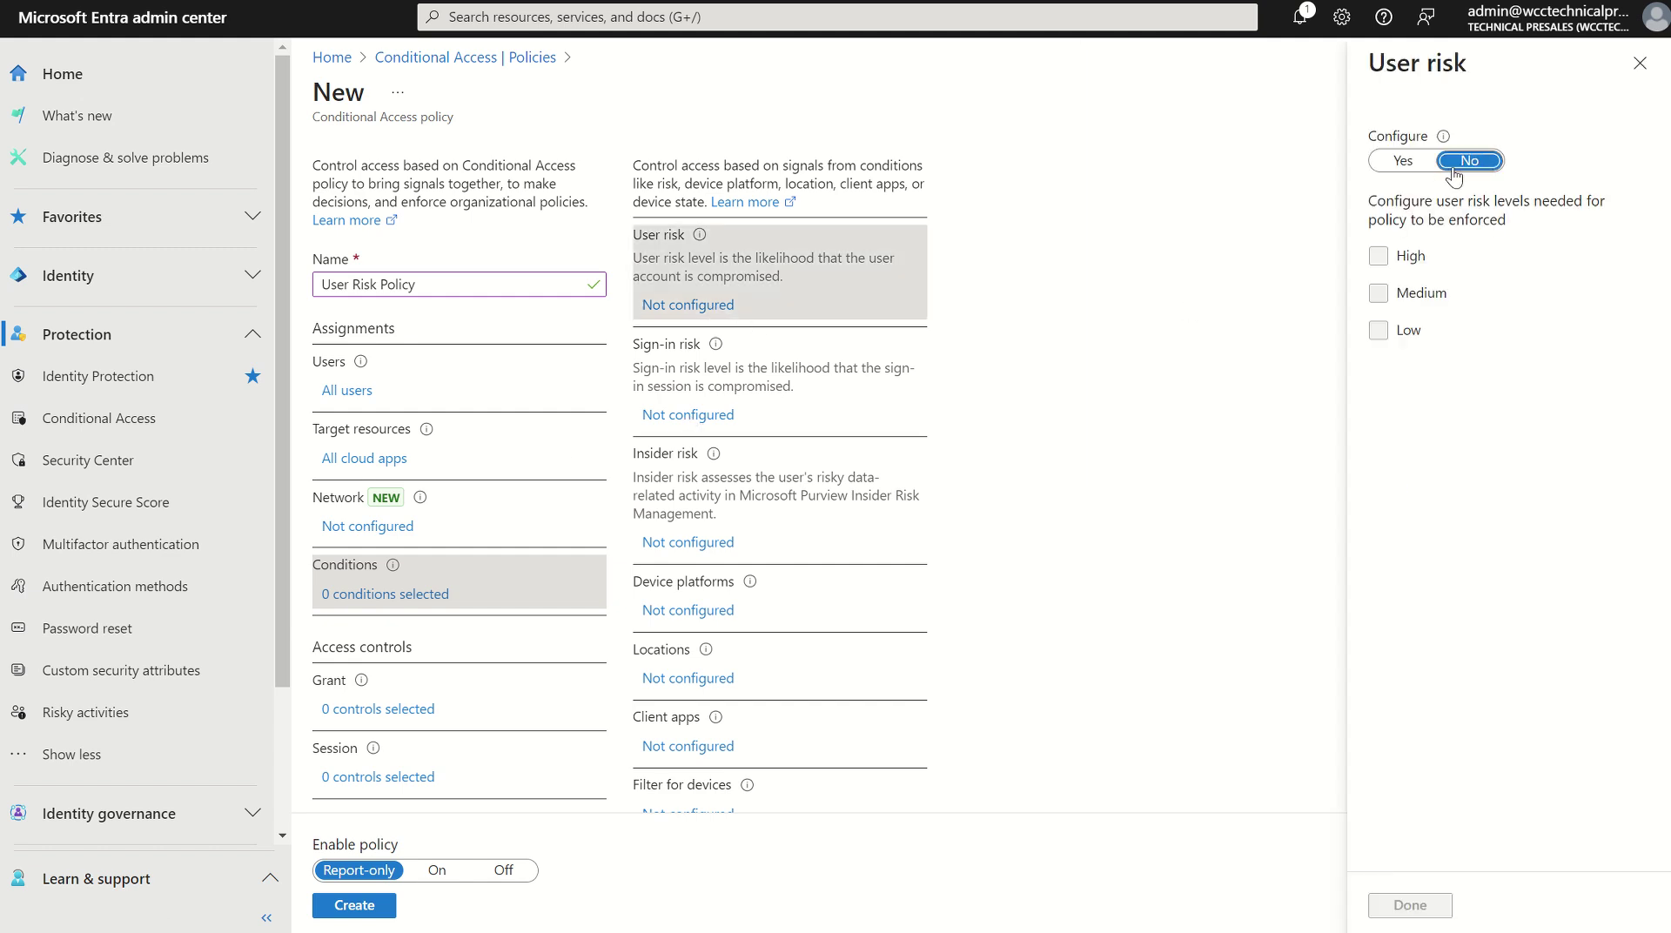
click(1410, 162)
click(1379, 296)
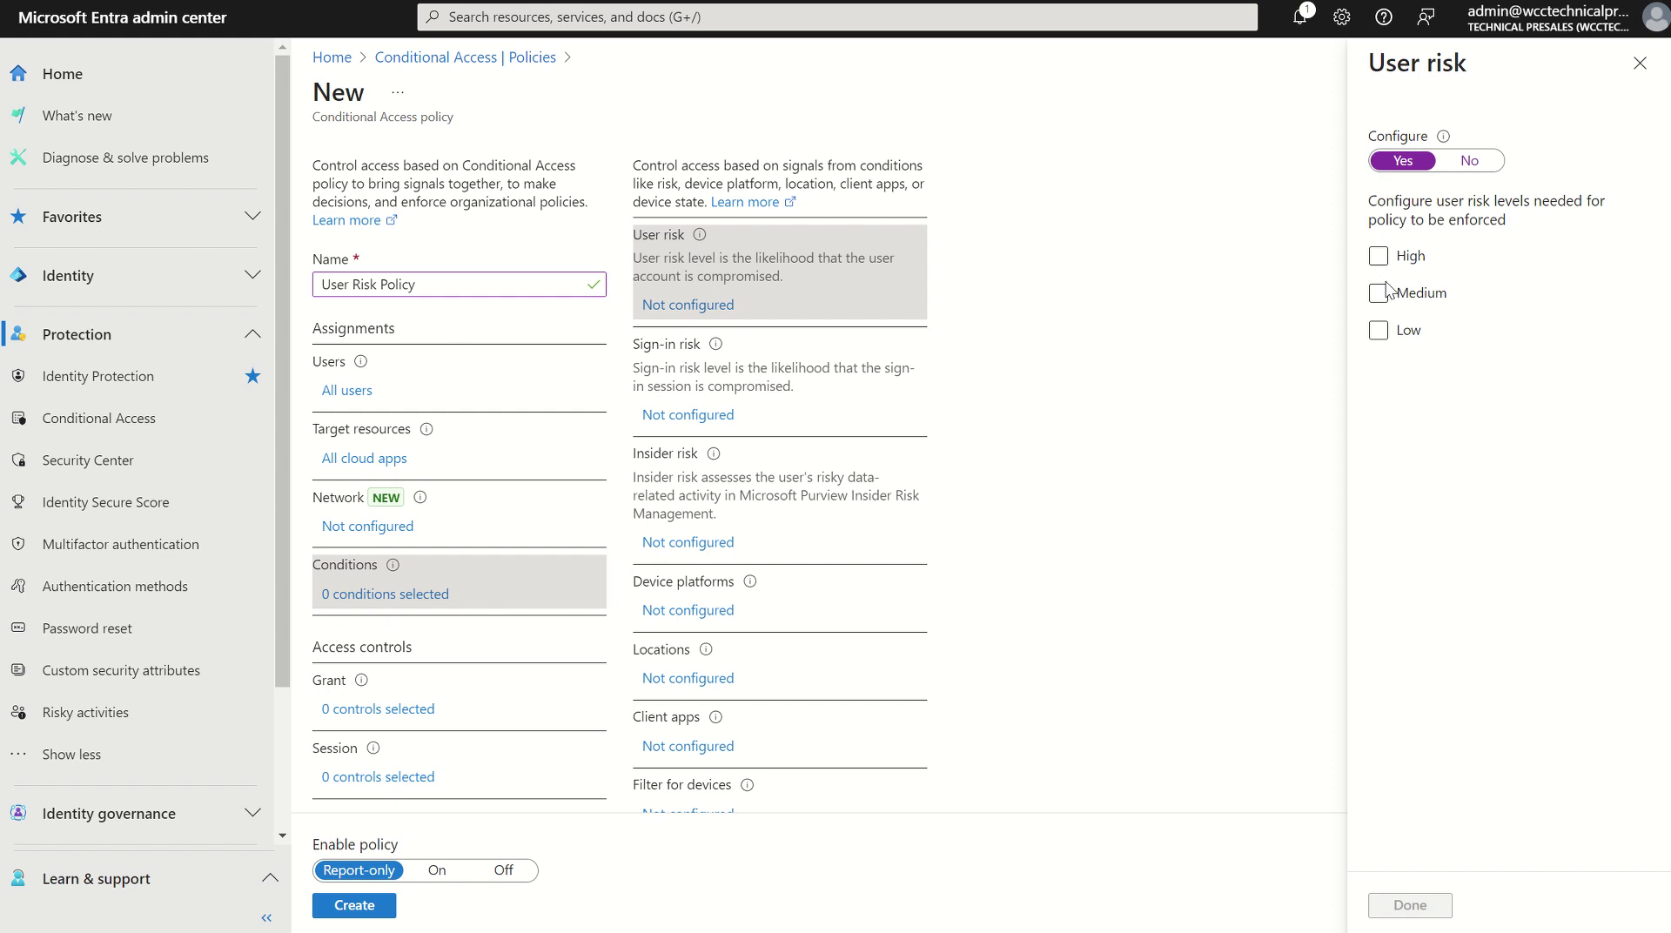
click(1379, 257)
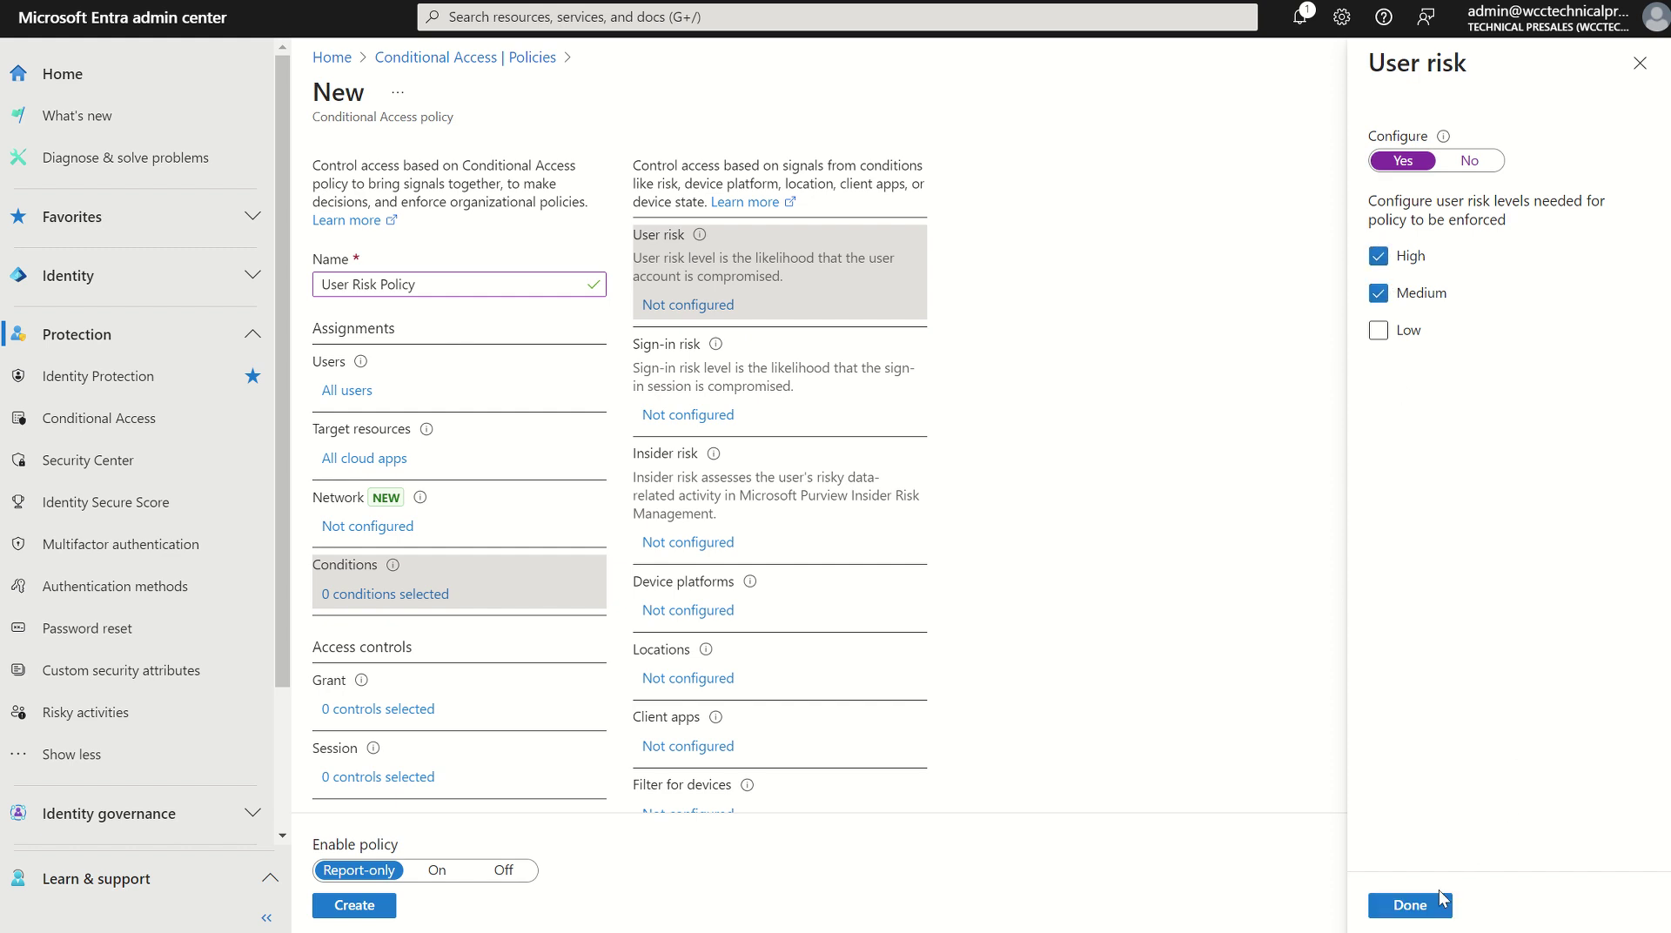
click(1410, 906)
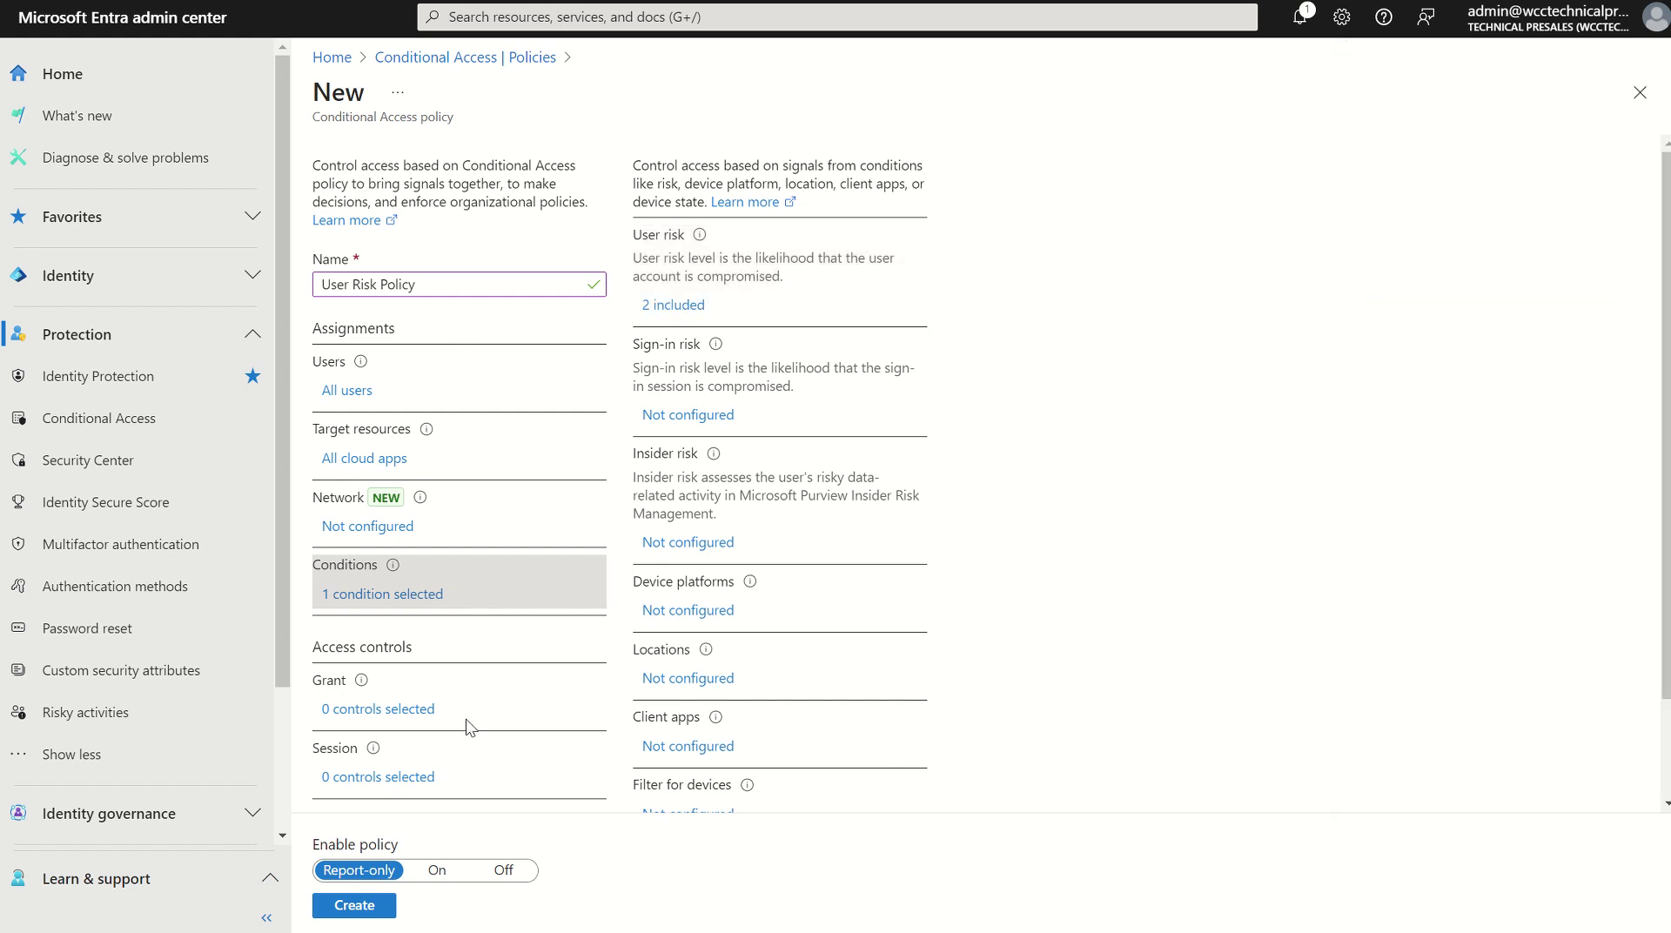
- Grant access only with Require authentication strength
click(397, 721)
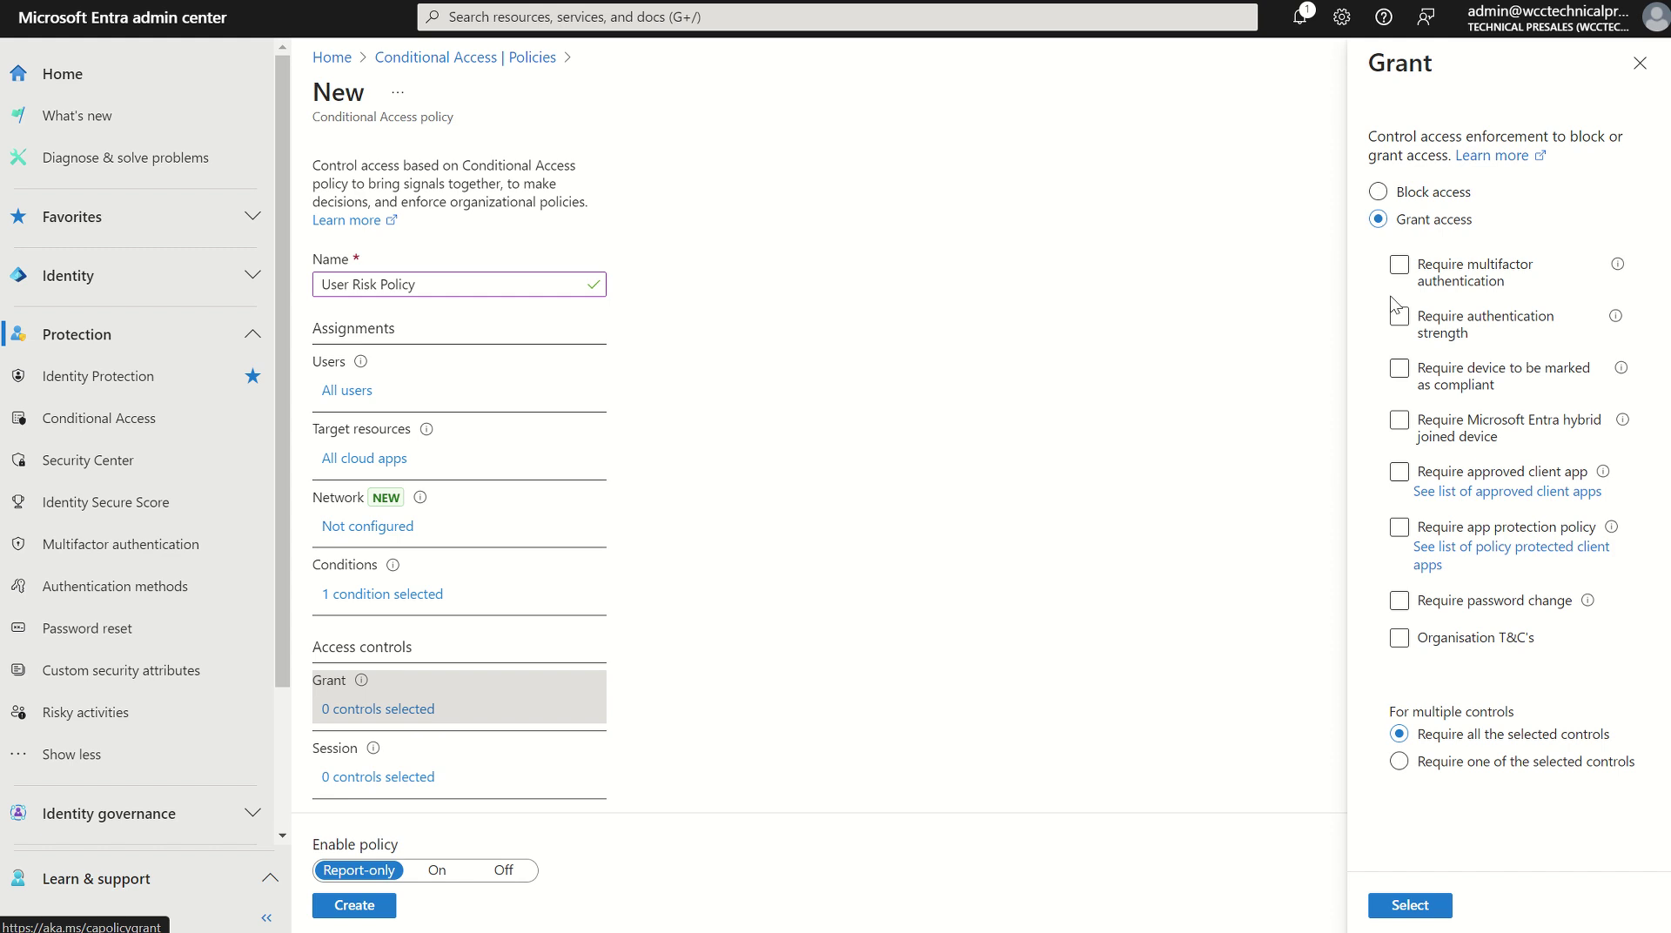
click(1399, 601)
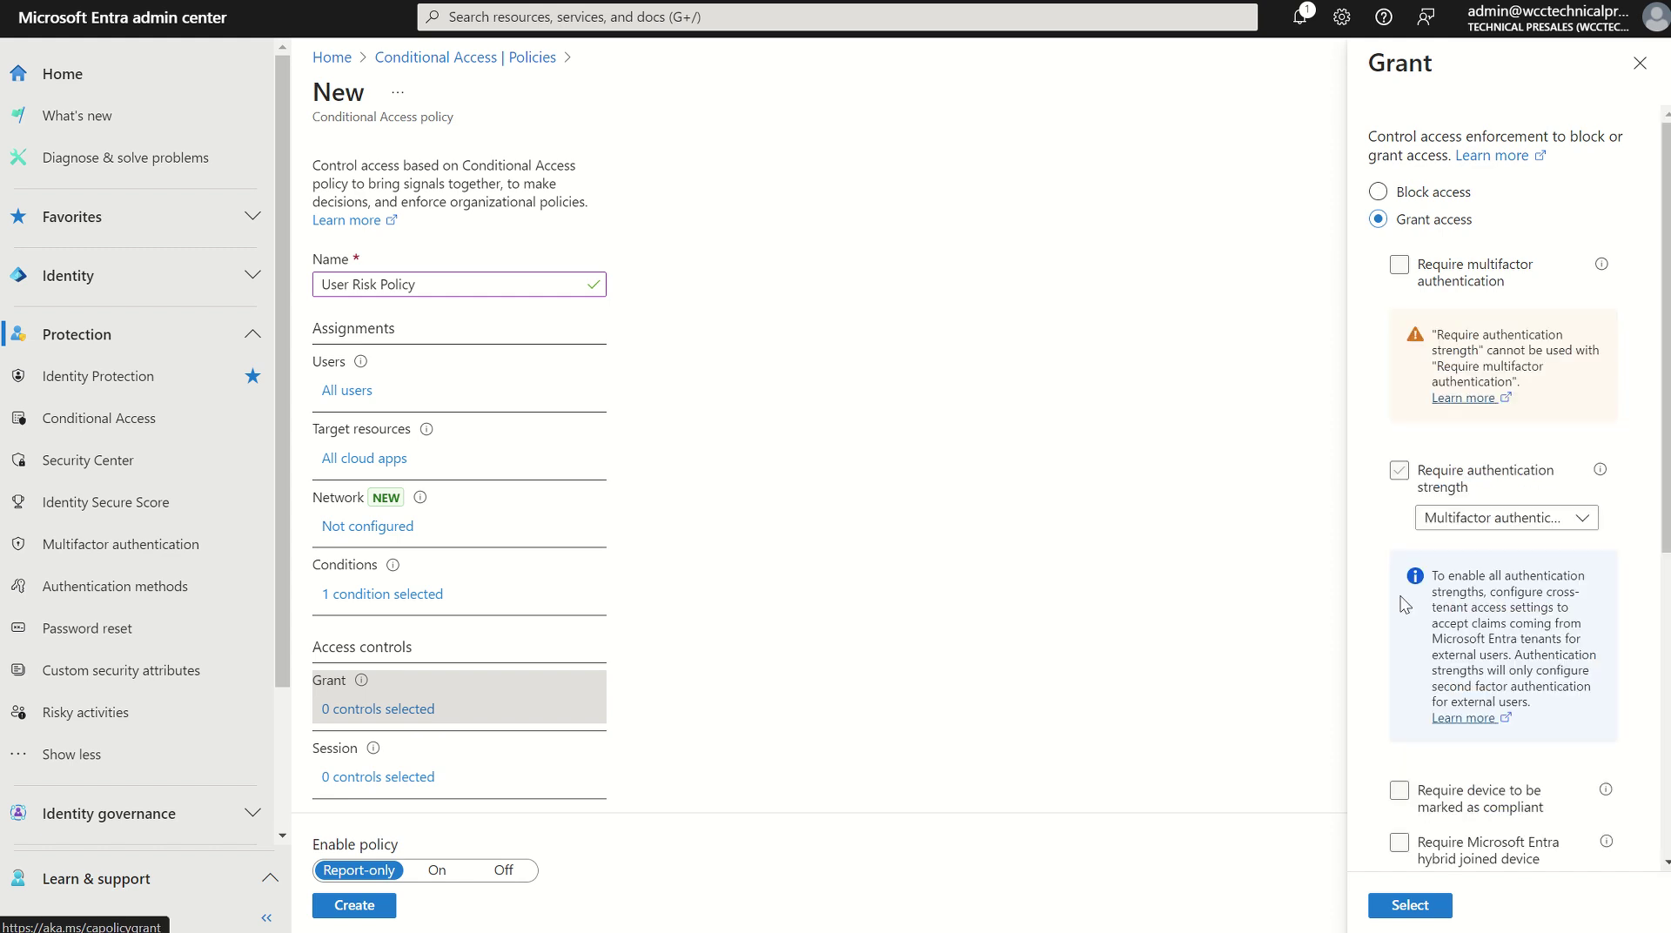
click(1408, 903)
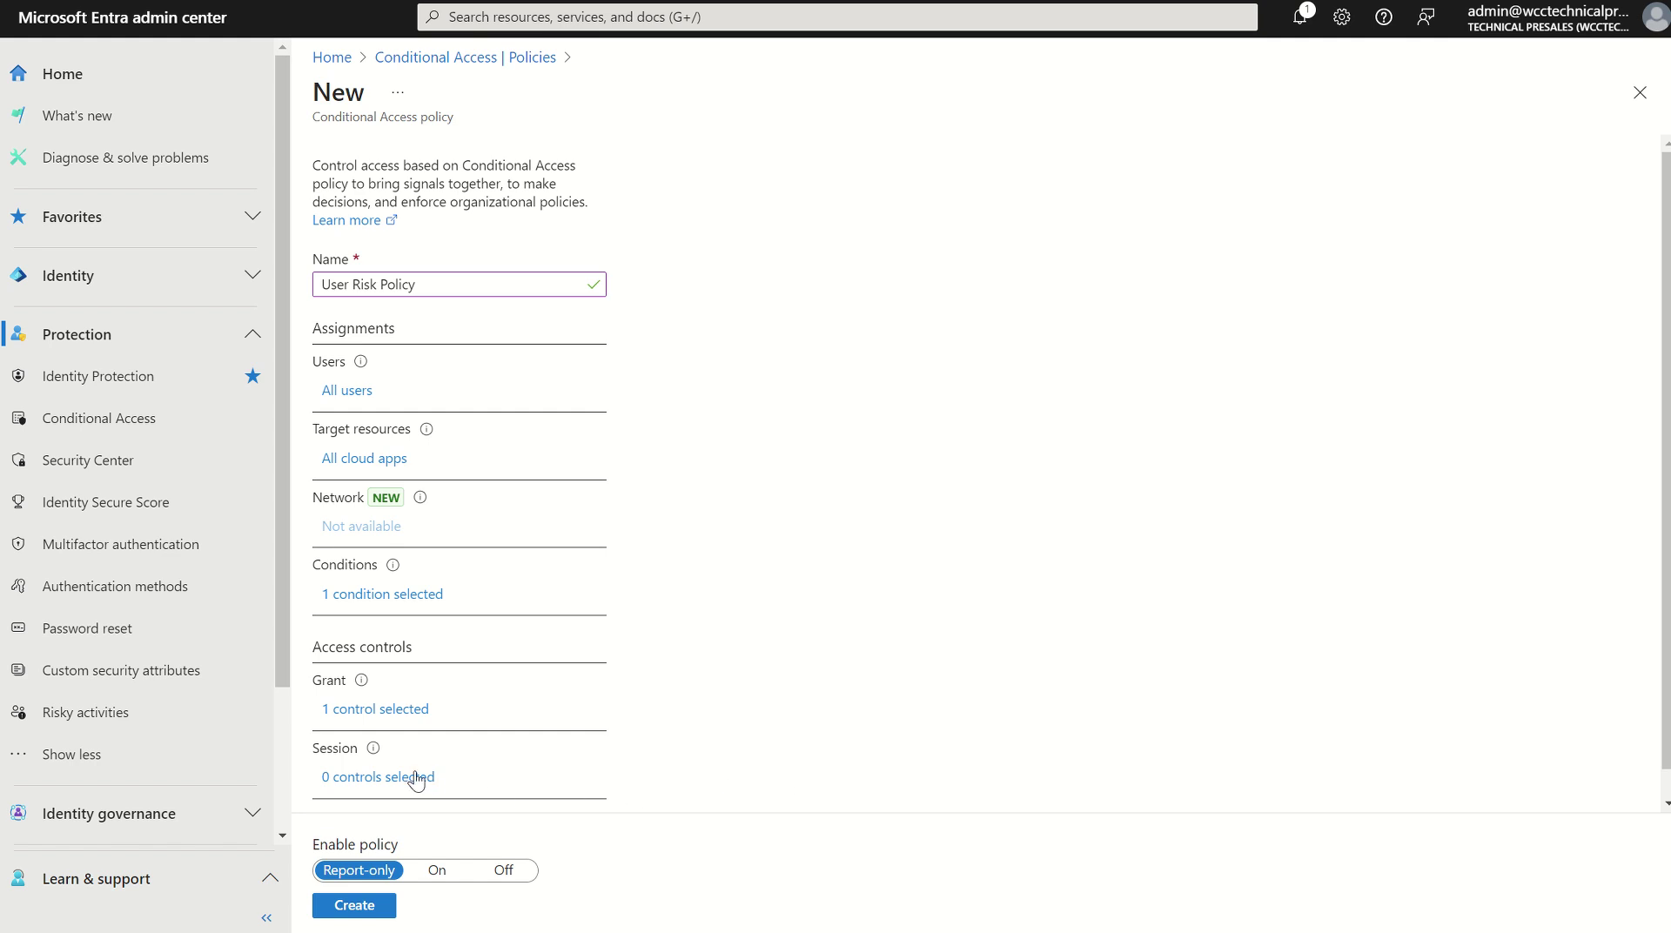
- Keep the policy in Report-only, then discard the unsaved policy and return to the list
click(427, 873)
click(372, 874)
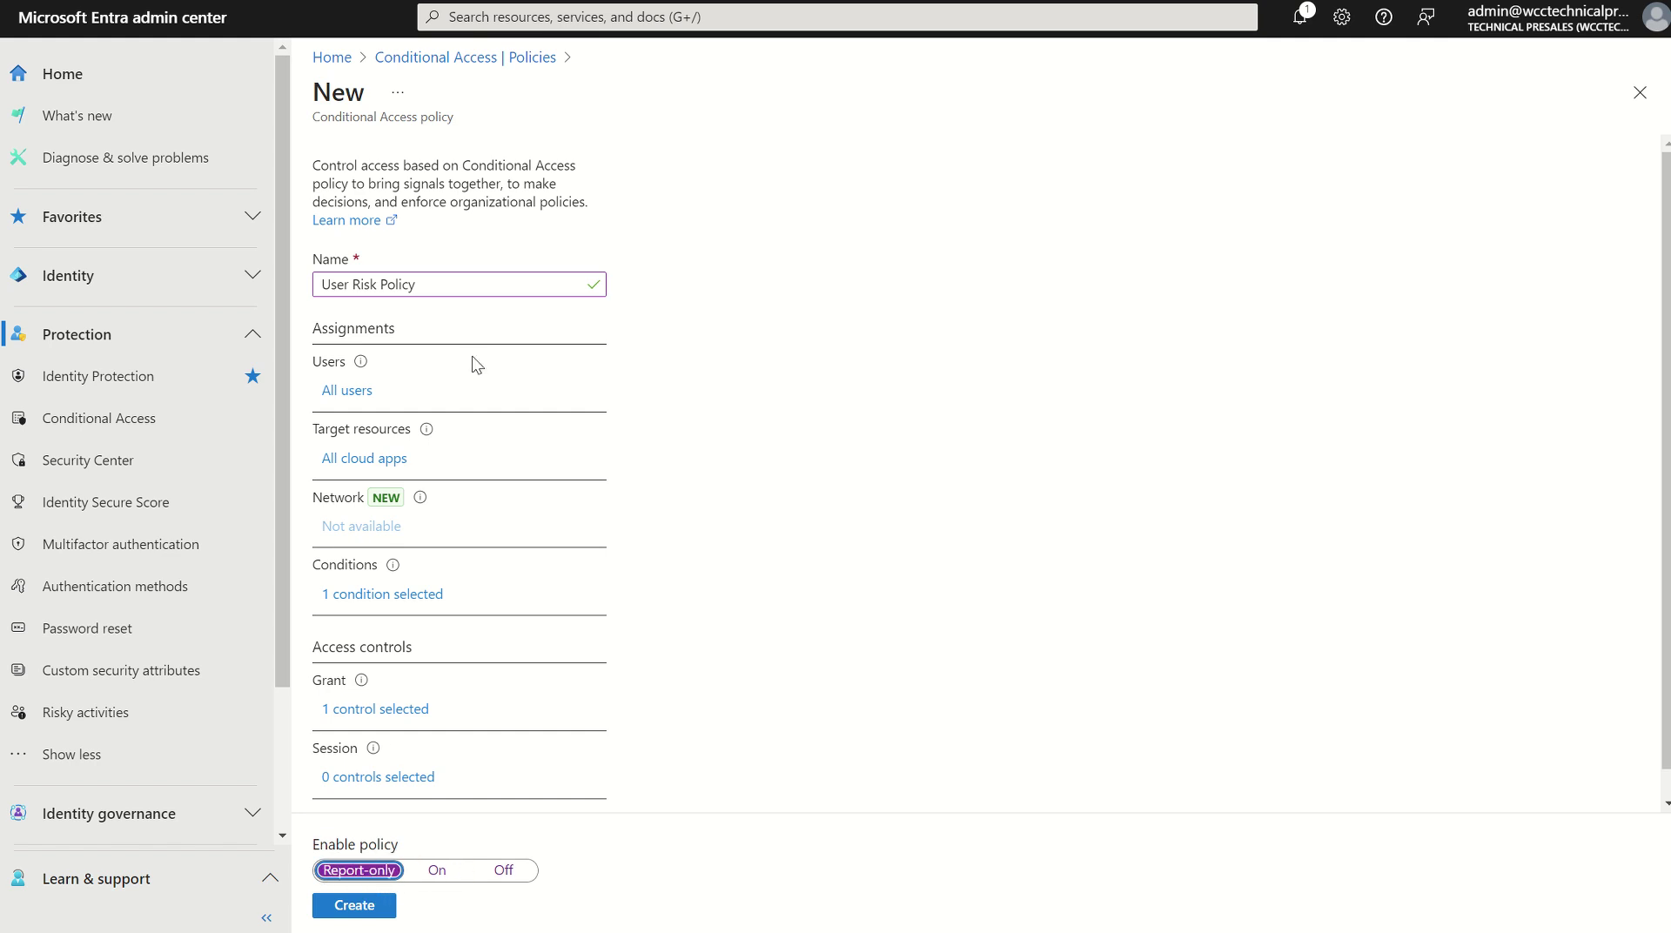
click(478, 58)
click(962, 68)
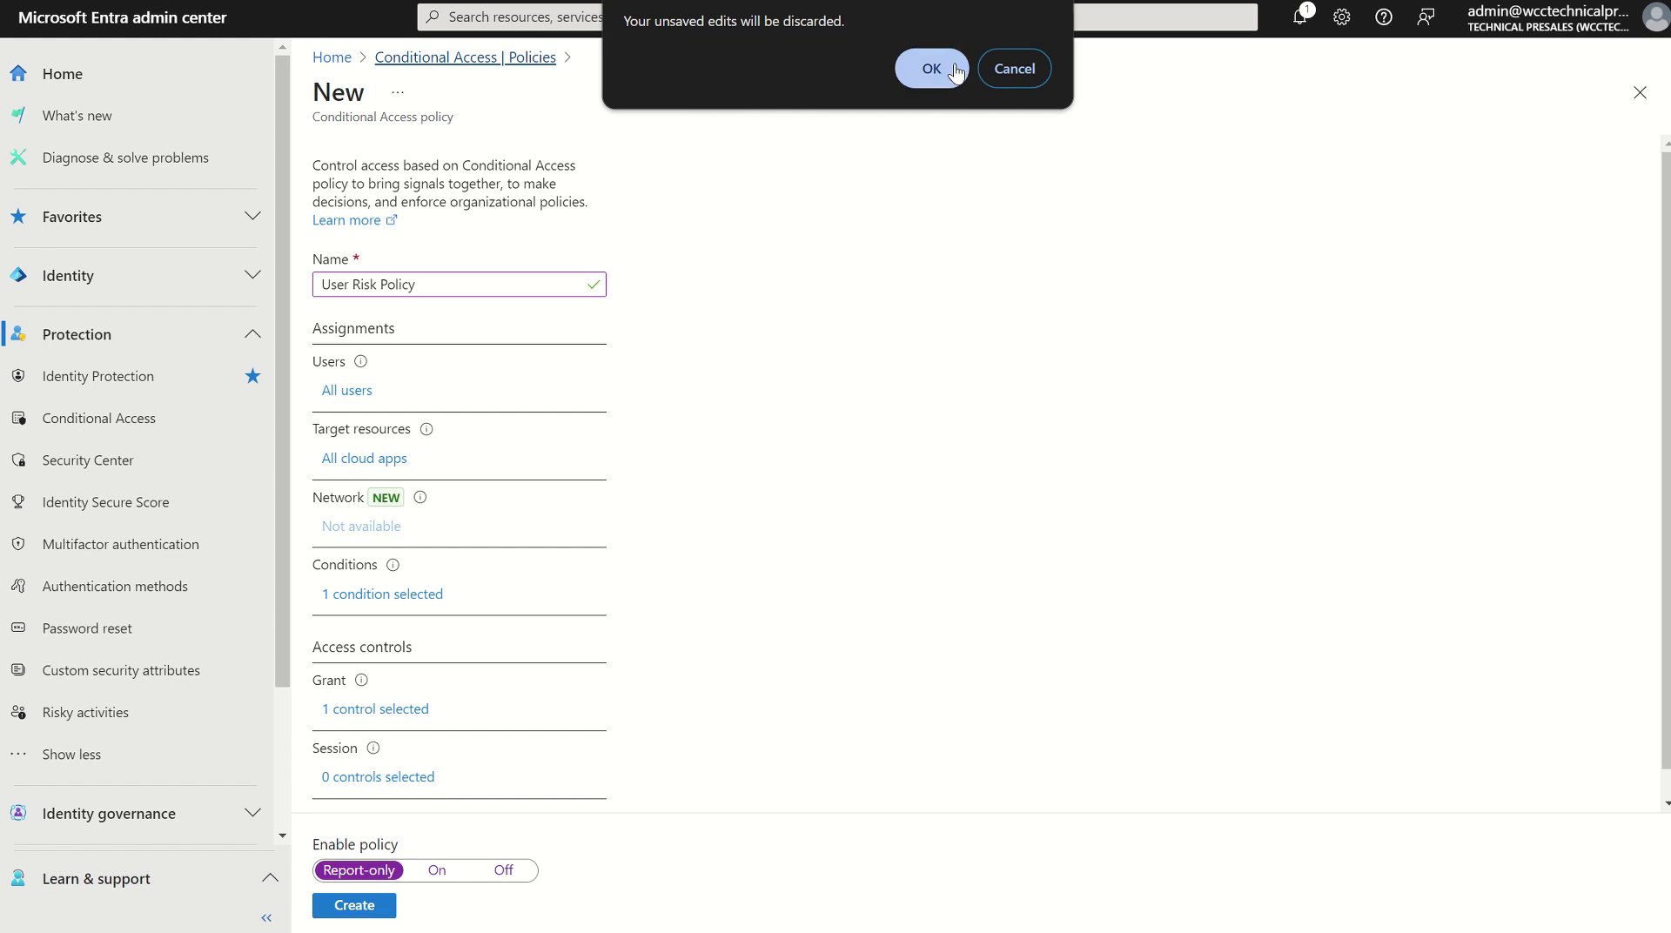